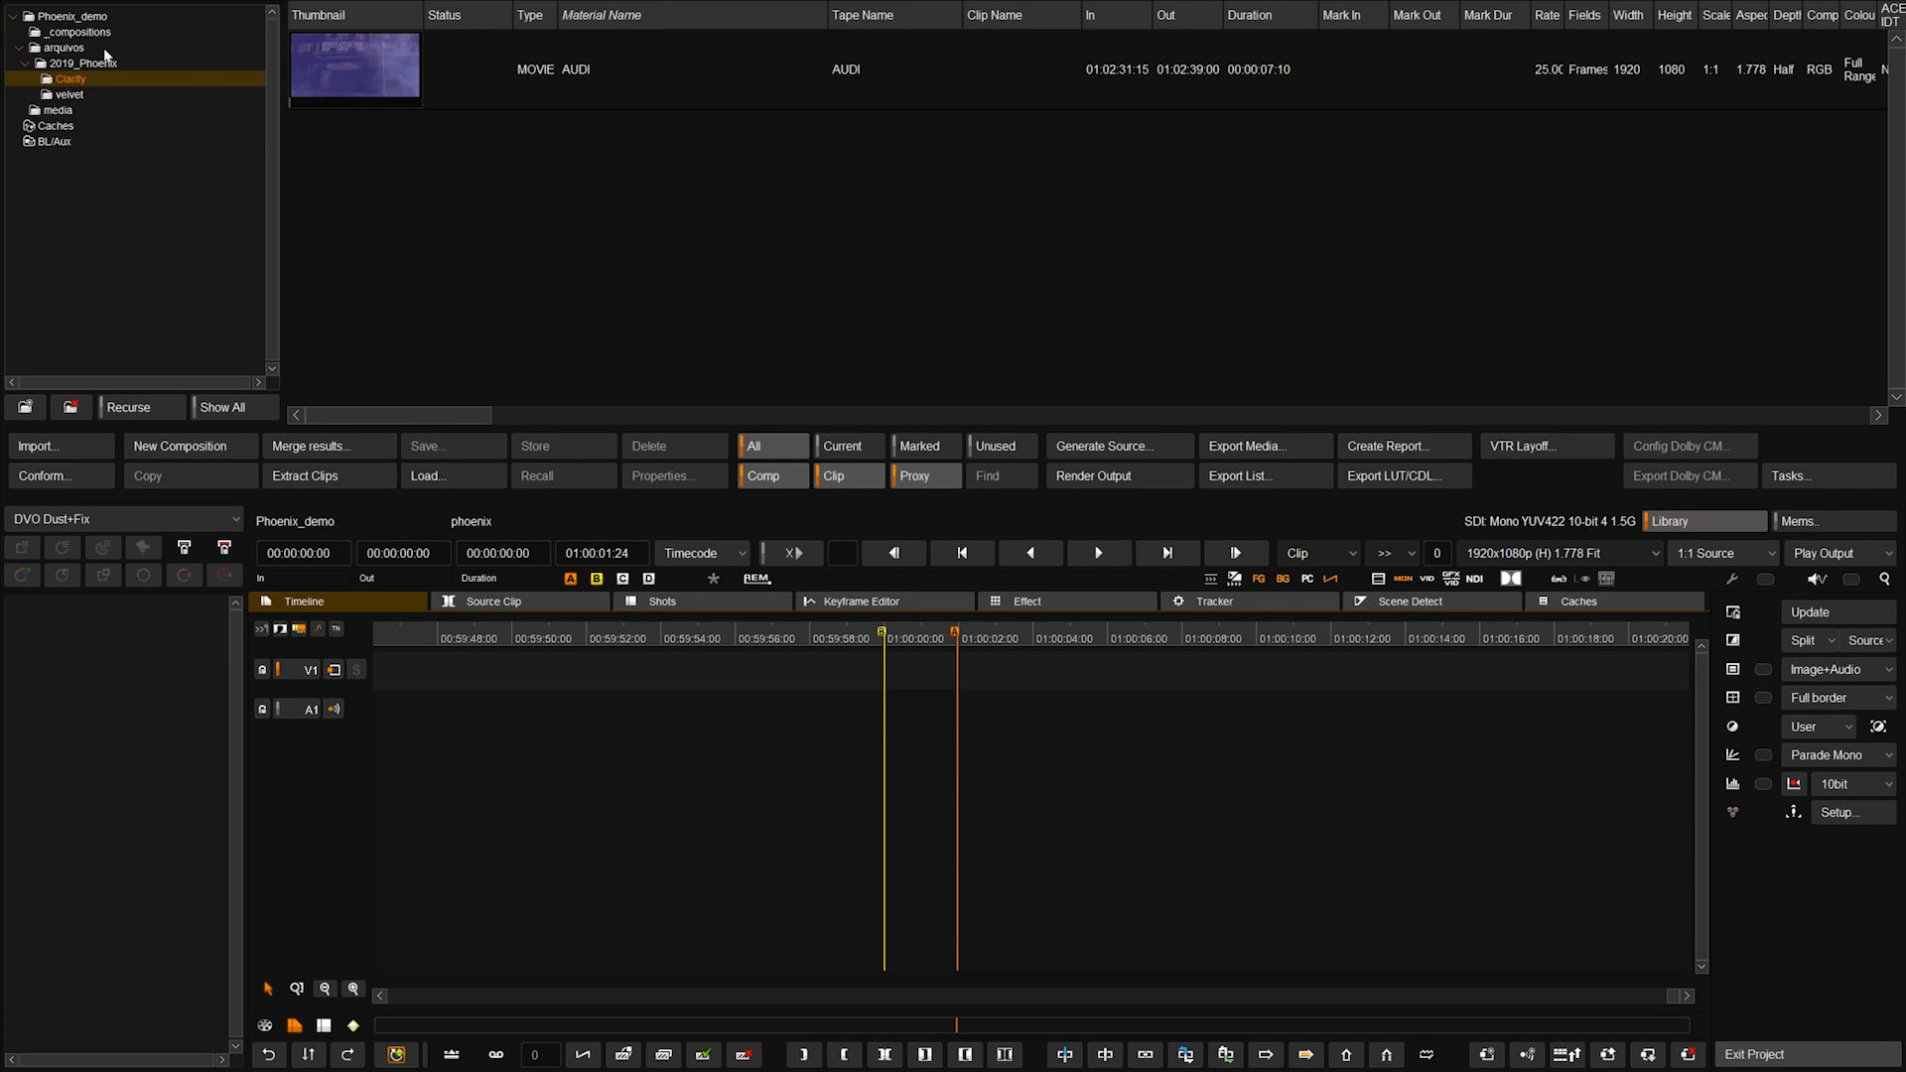
Inspect the phoenix composition in the _compositions folder, and return to the Clarity folder.
click(99, 33)
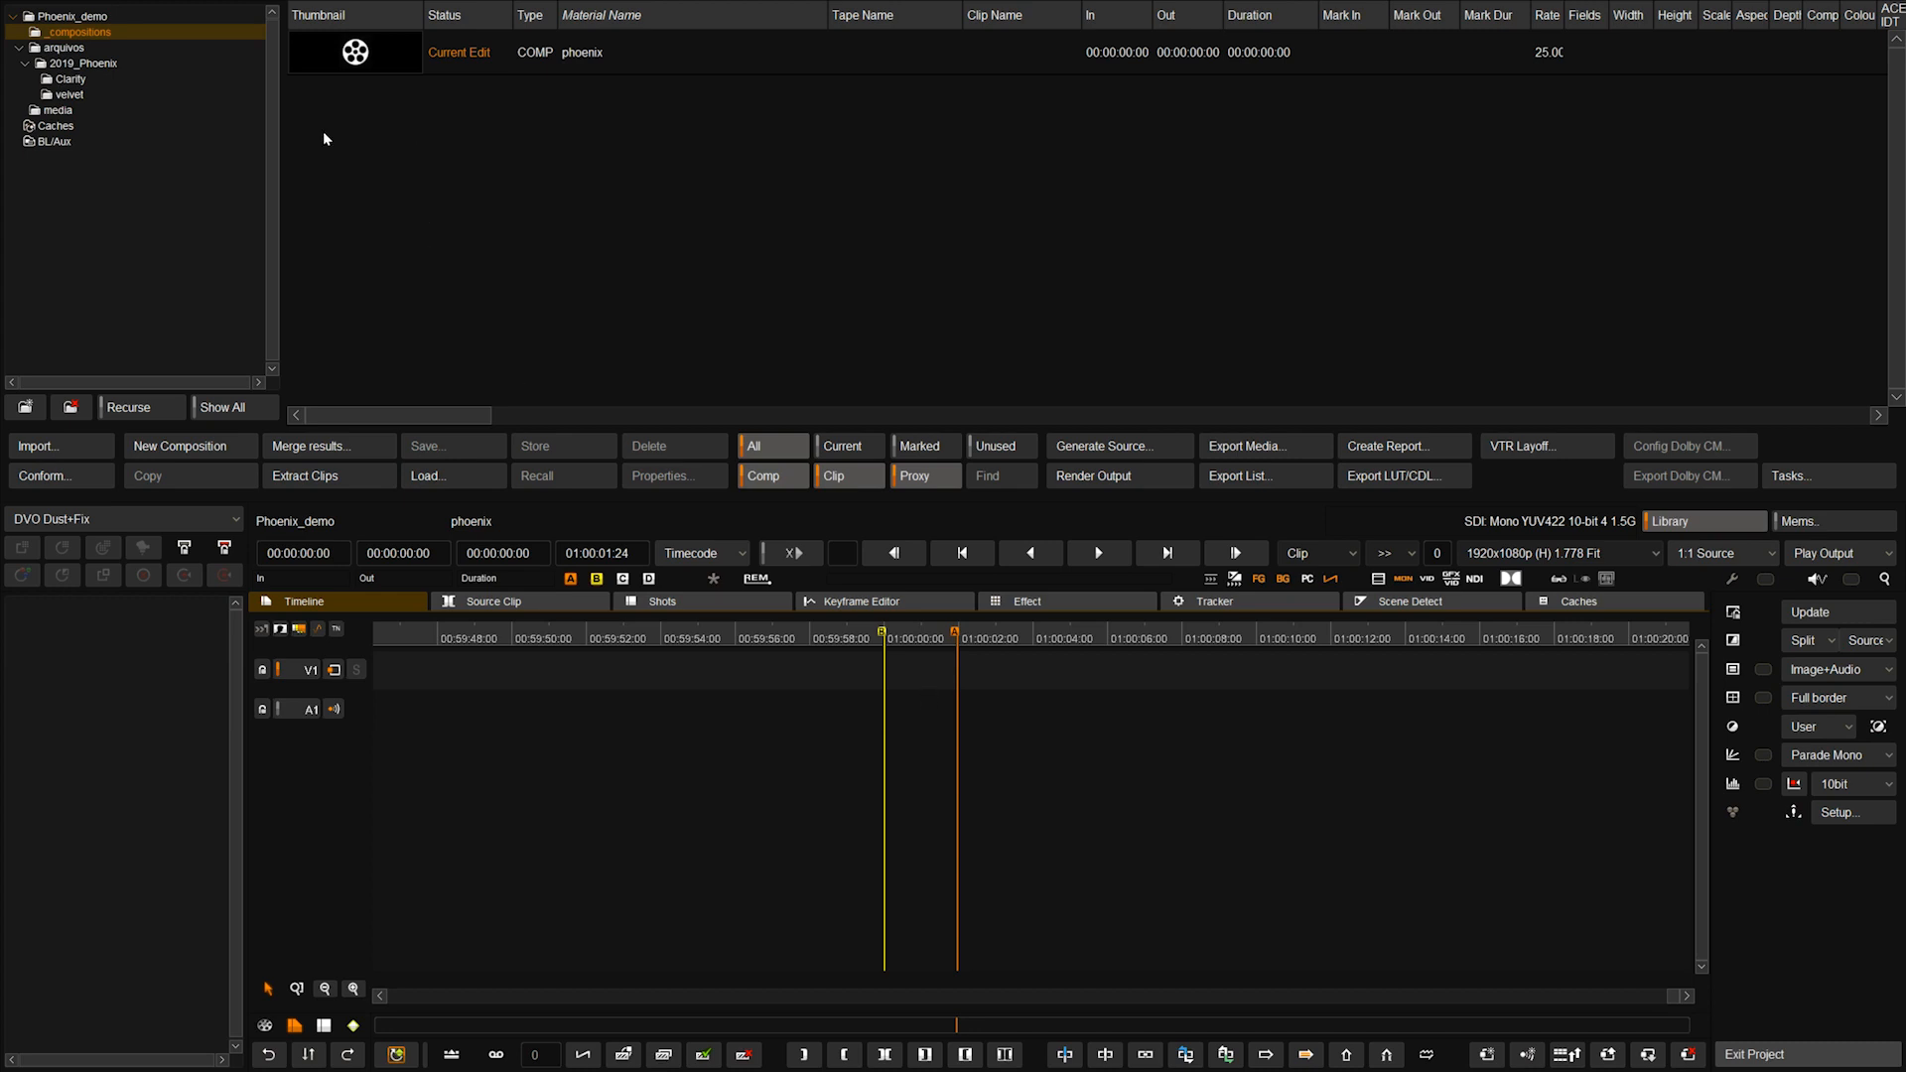
click(556, 57)
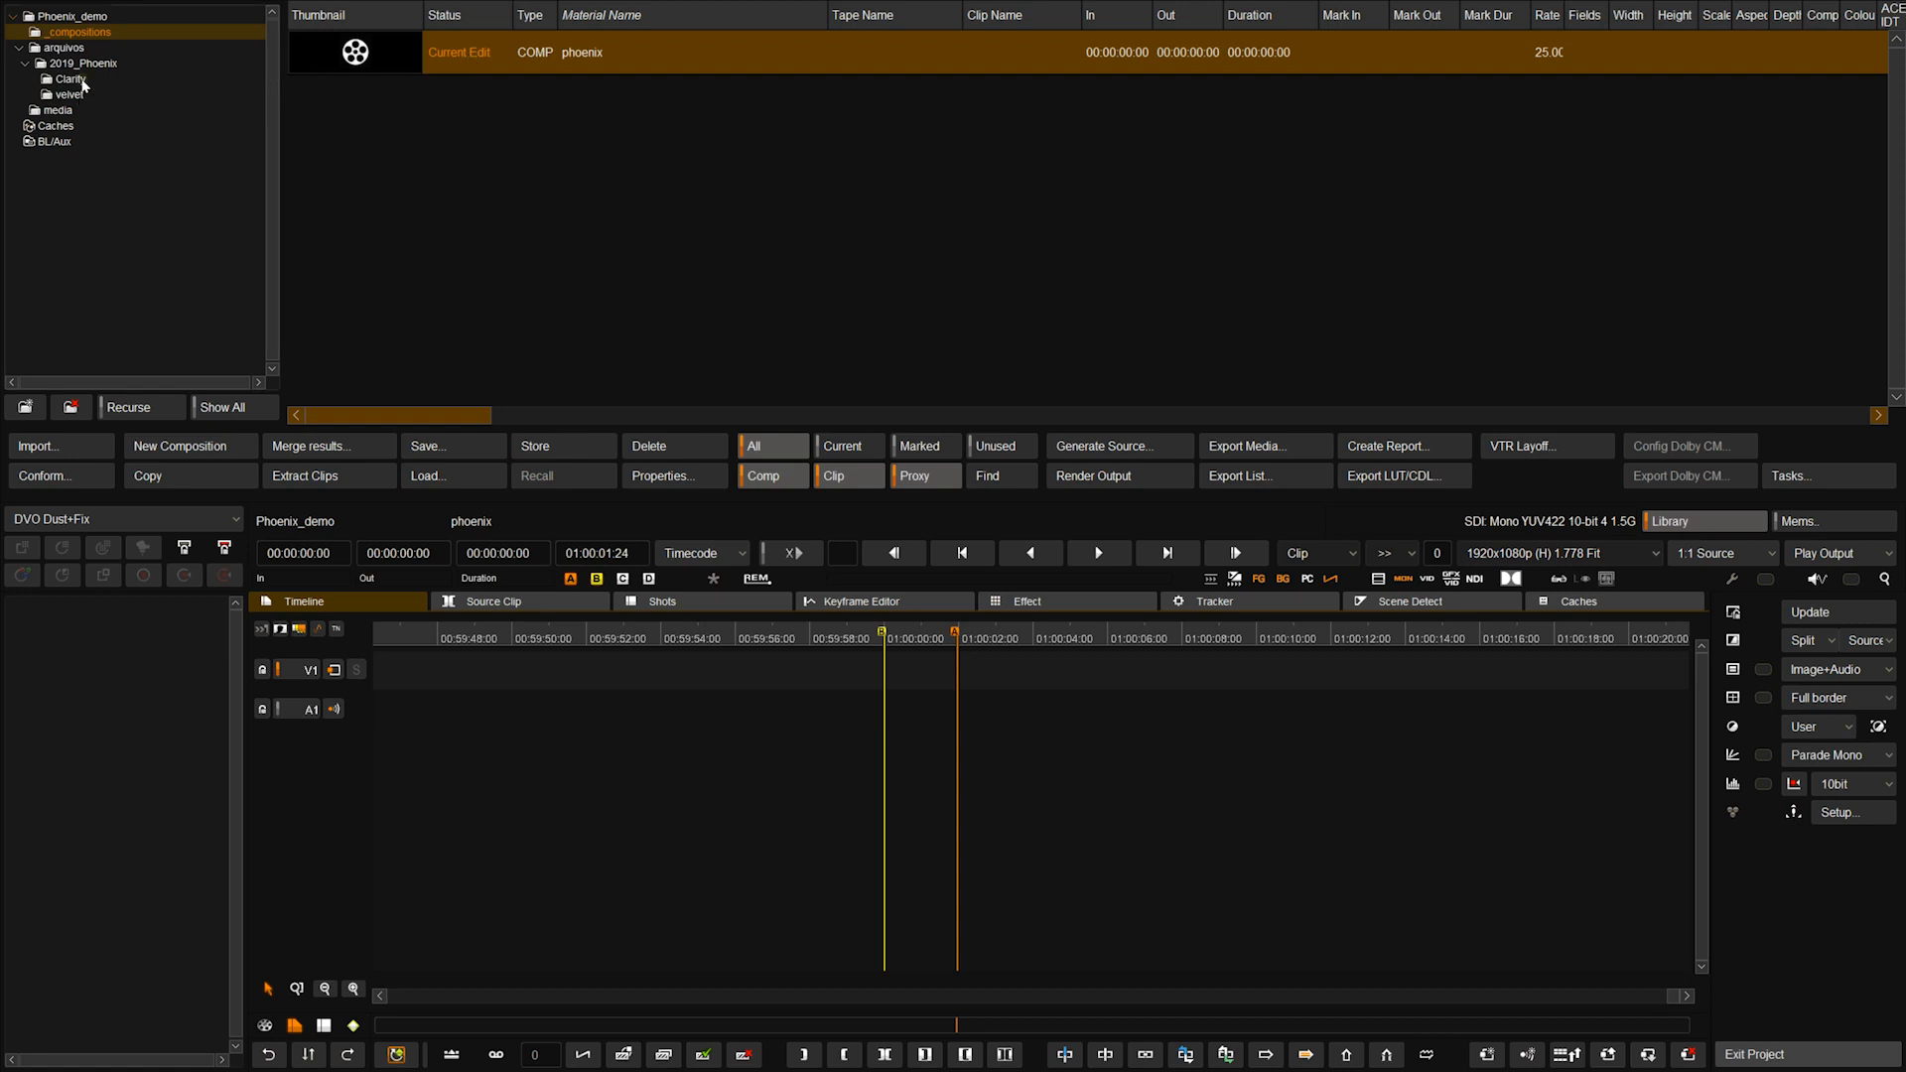
click(81, 80)
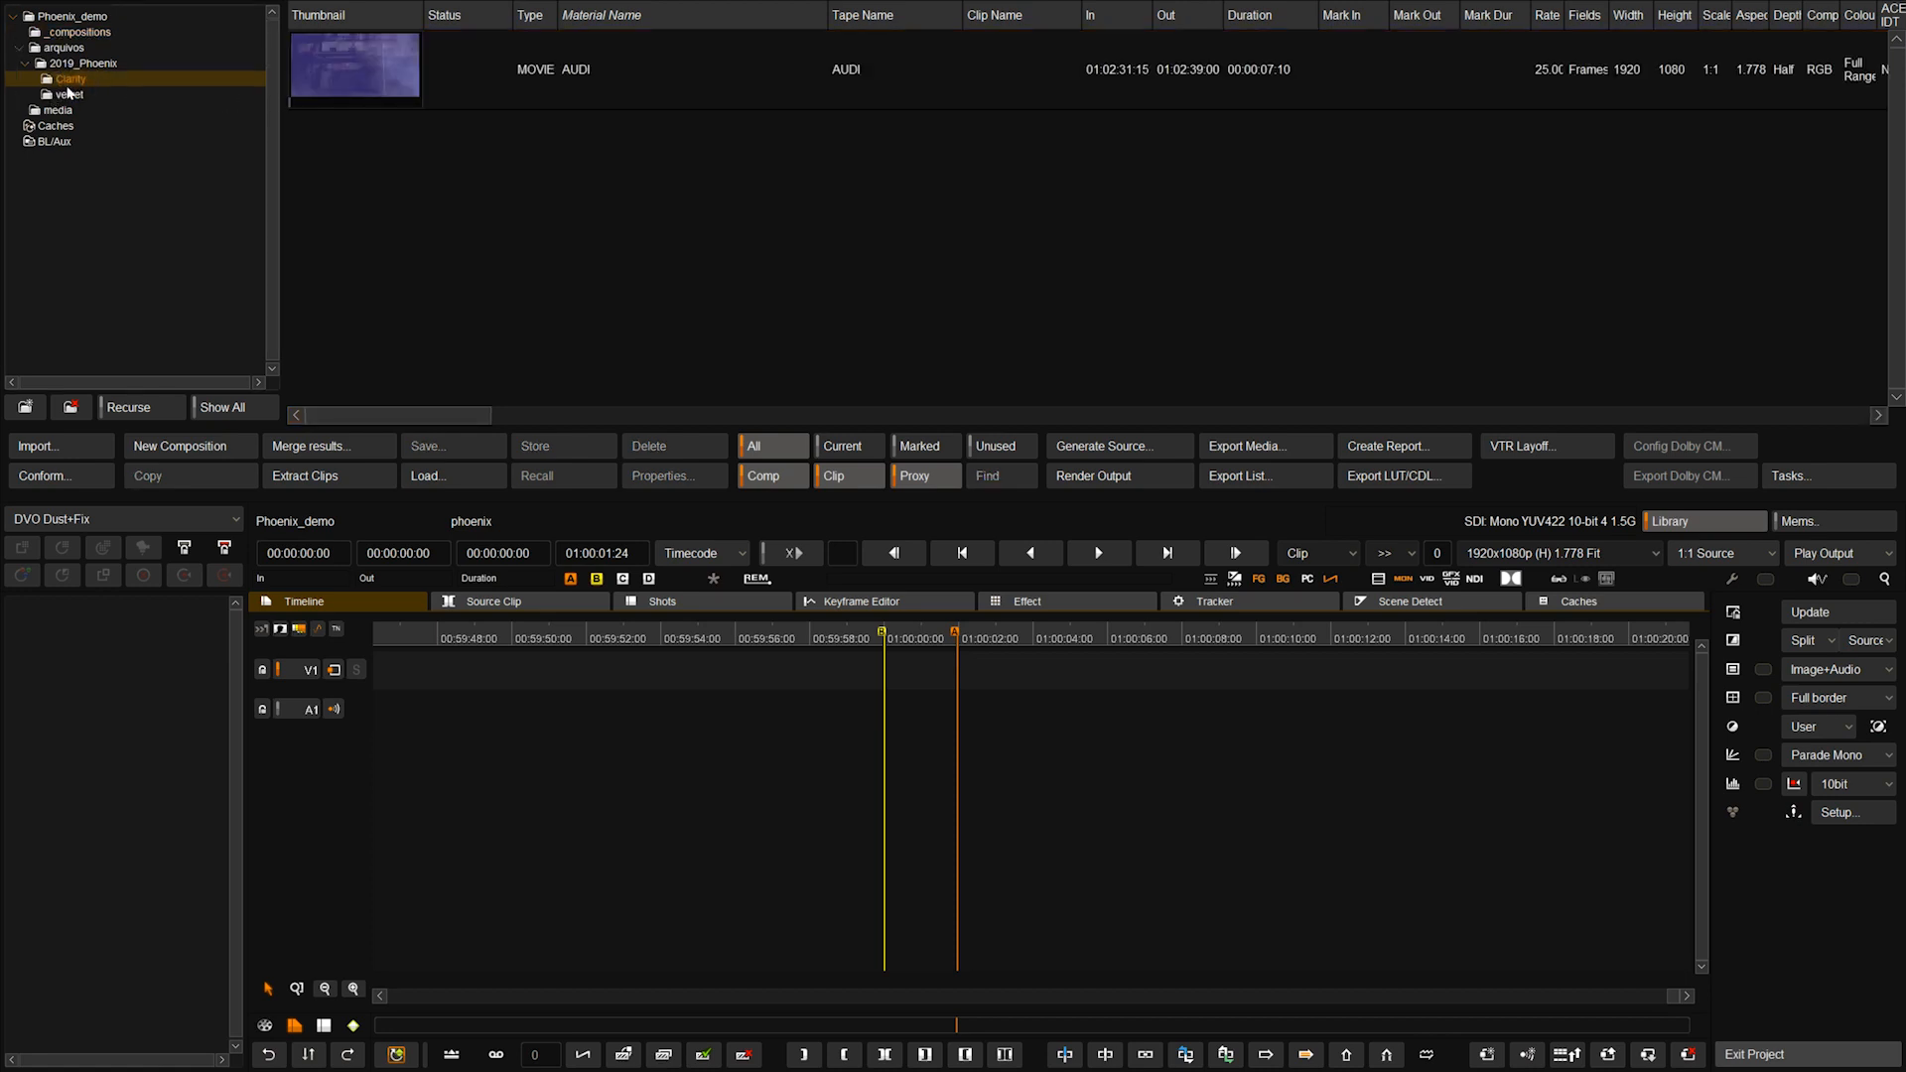
Move the timeline playhead to timecode 01:00:00:00.
click(572, 560)
key(KP_0)
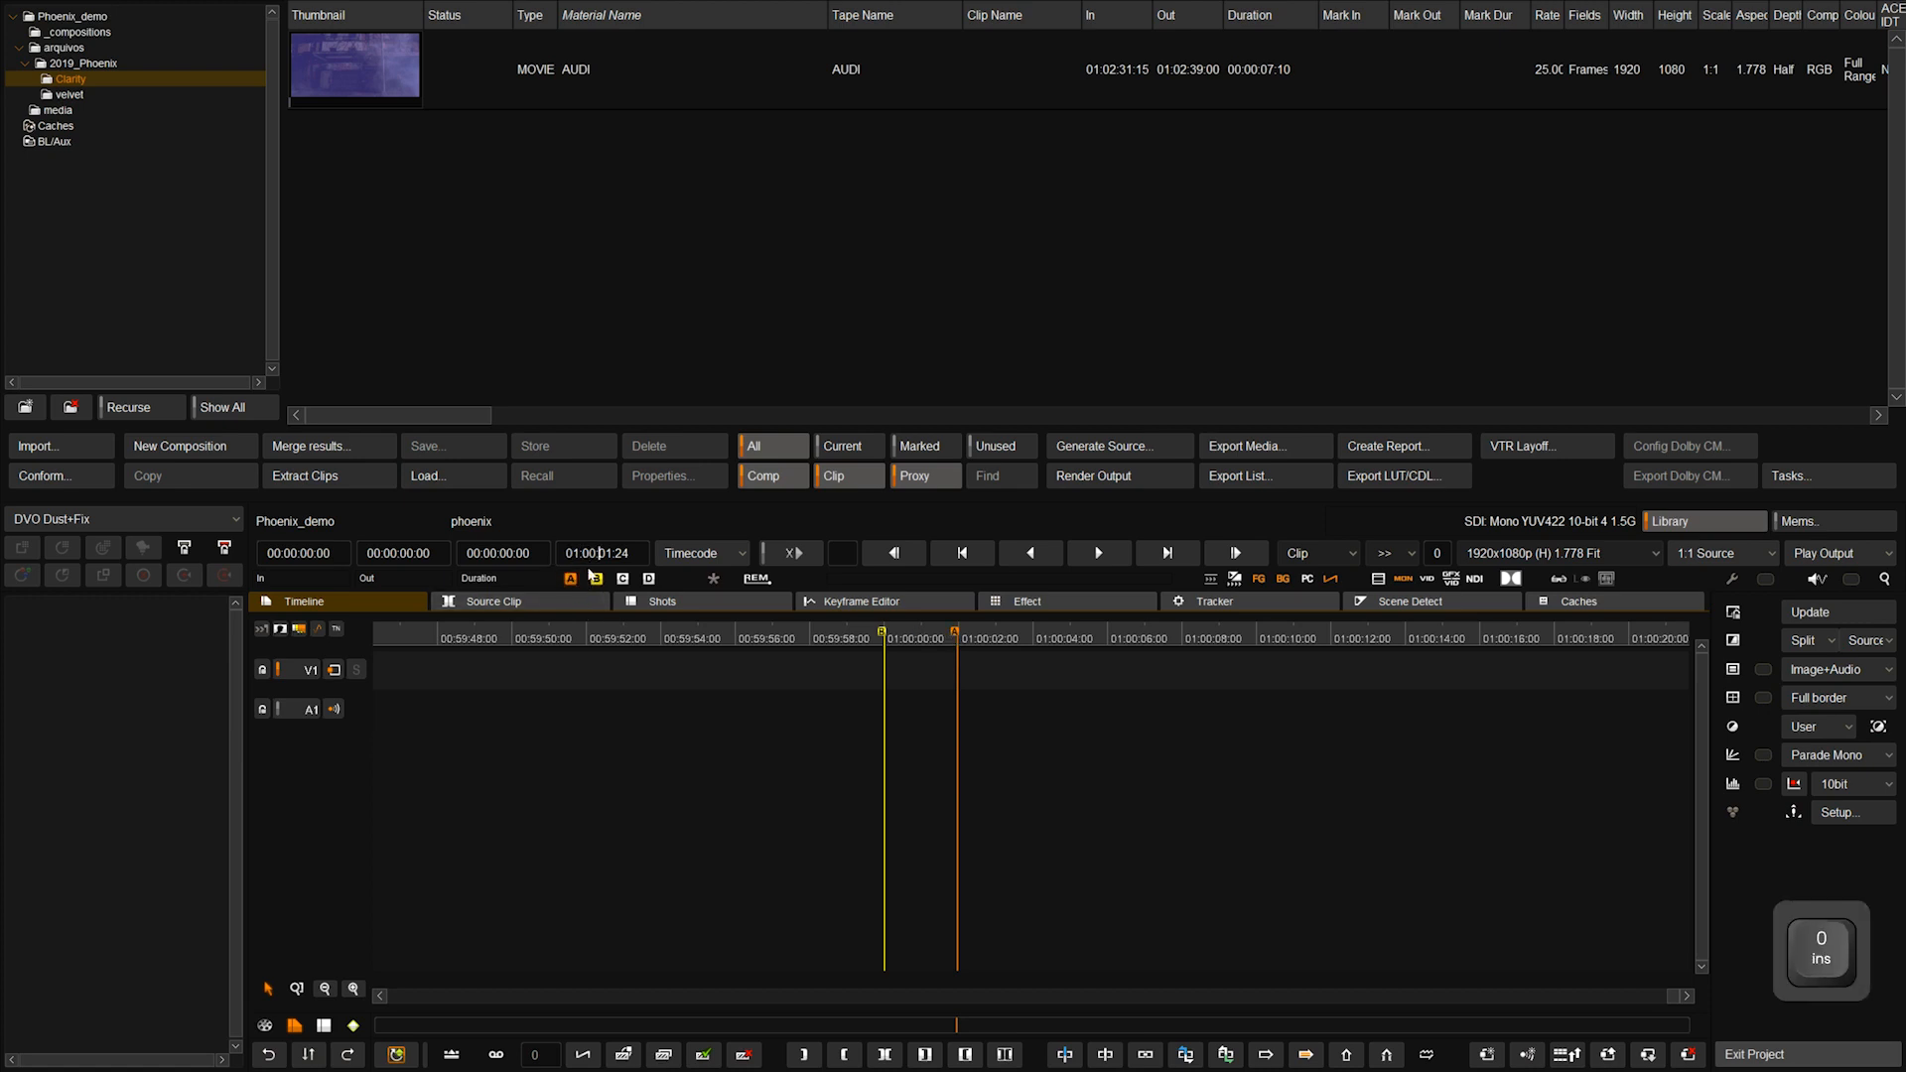
key(KP_0)
key(Return)
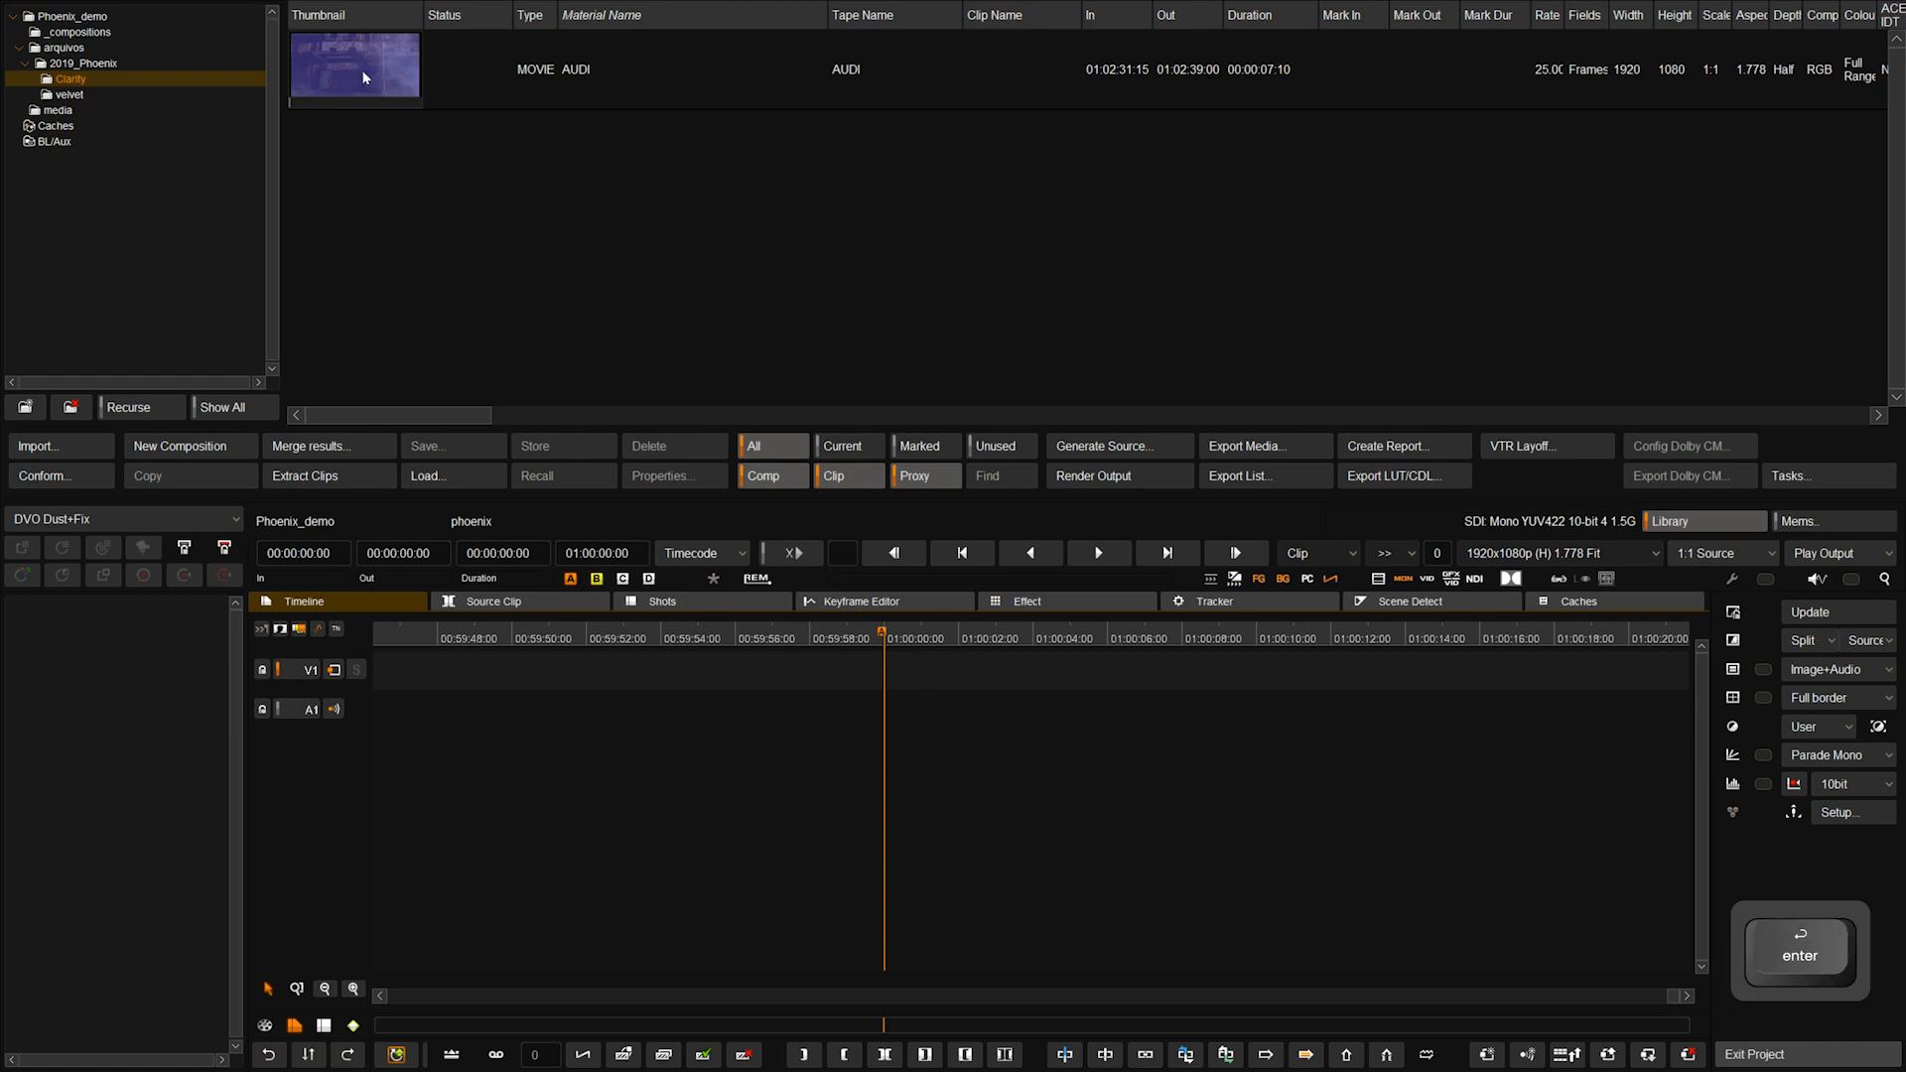
Try different ways of placing the AUDI clip on track V1, deleting it from the timeline after each trial.
drag(369, 72, 915, 682)
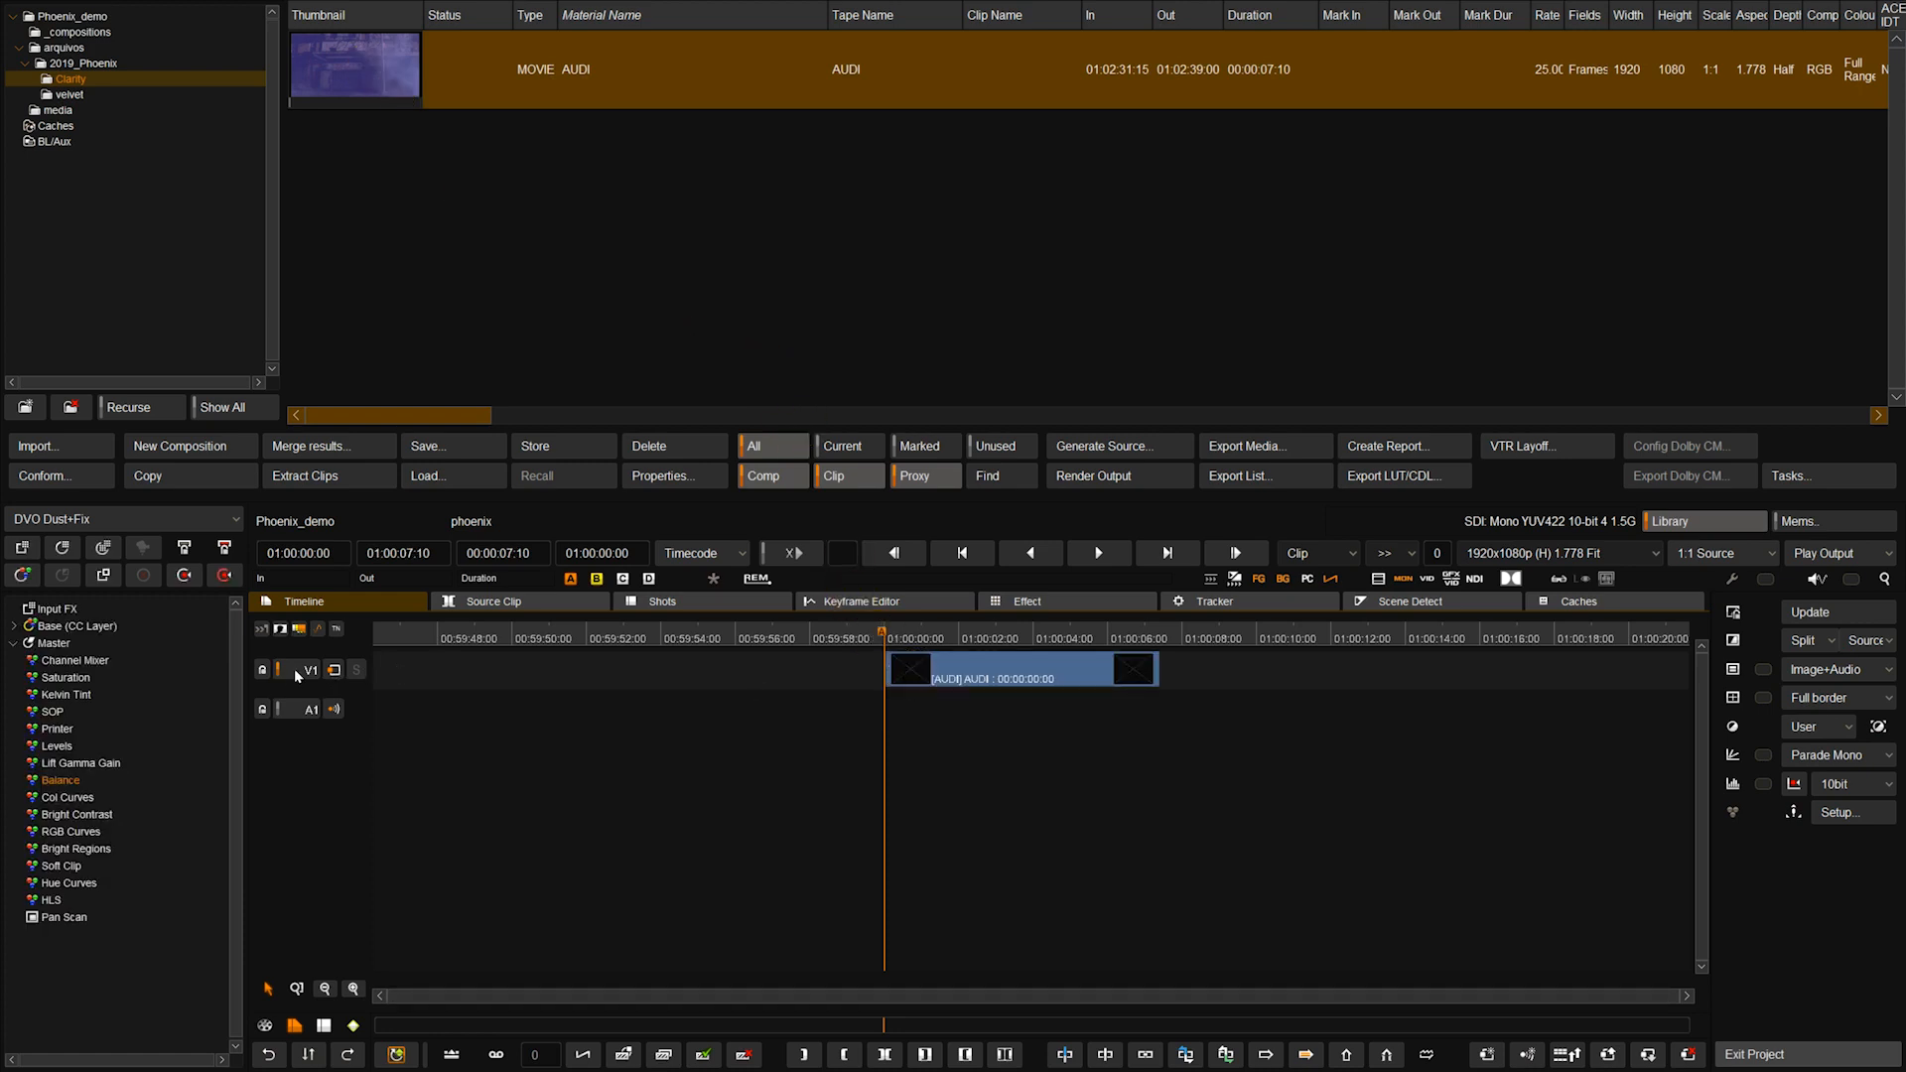
click(1030, 683)
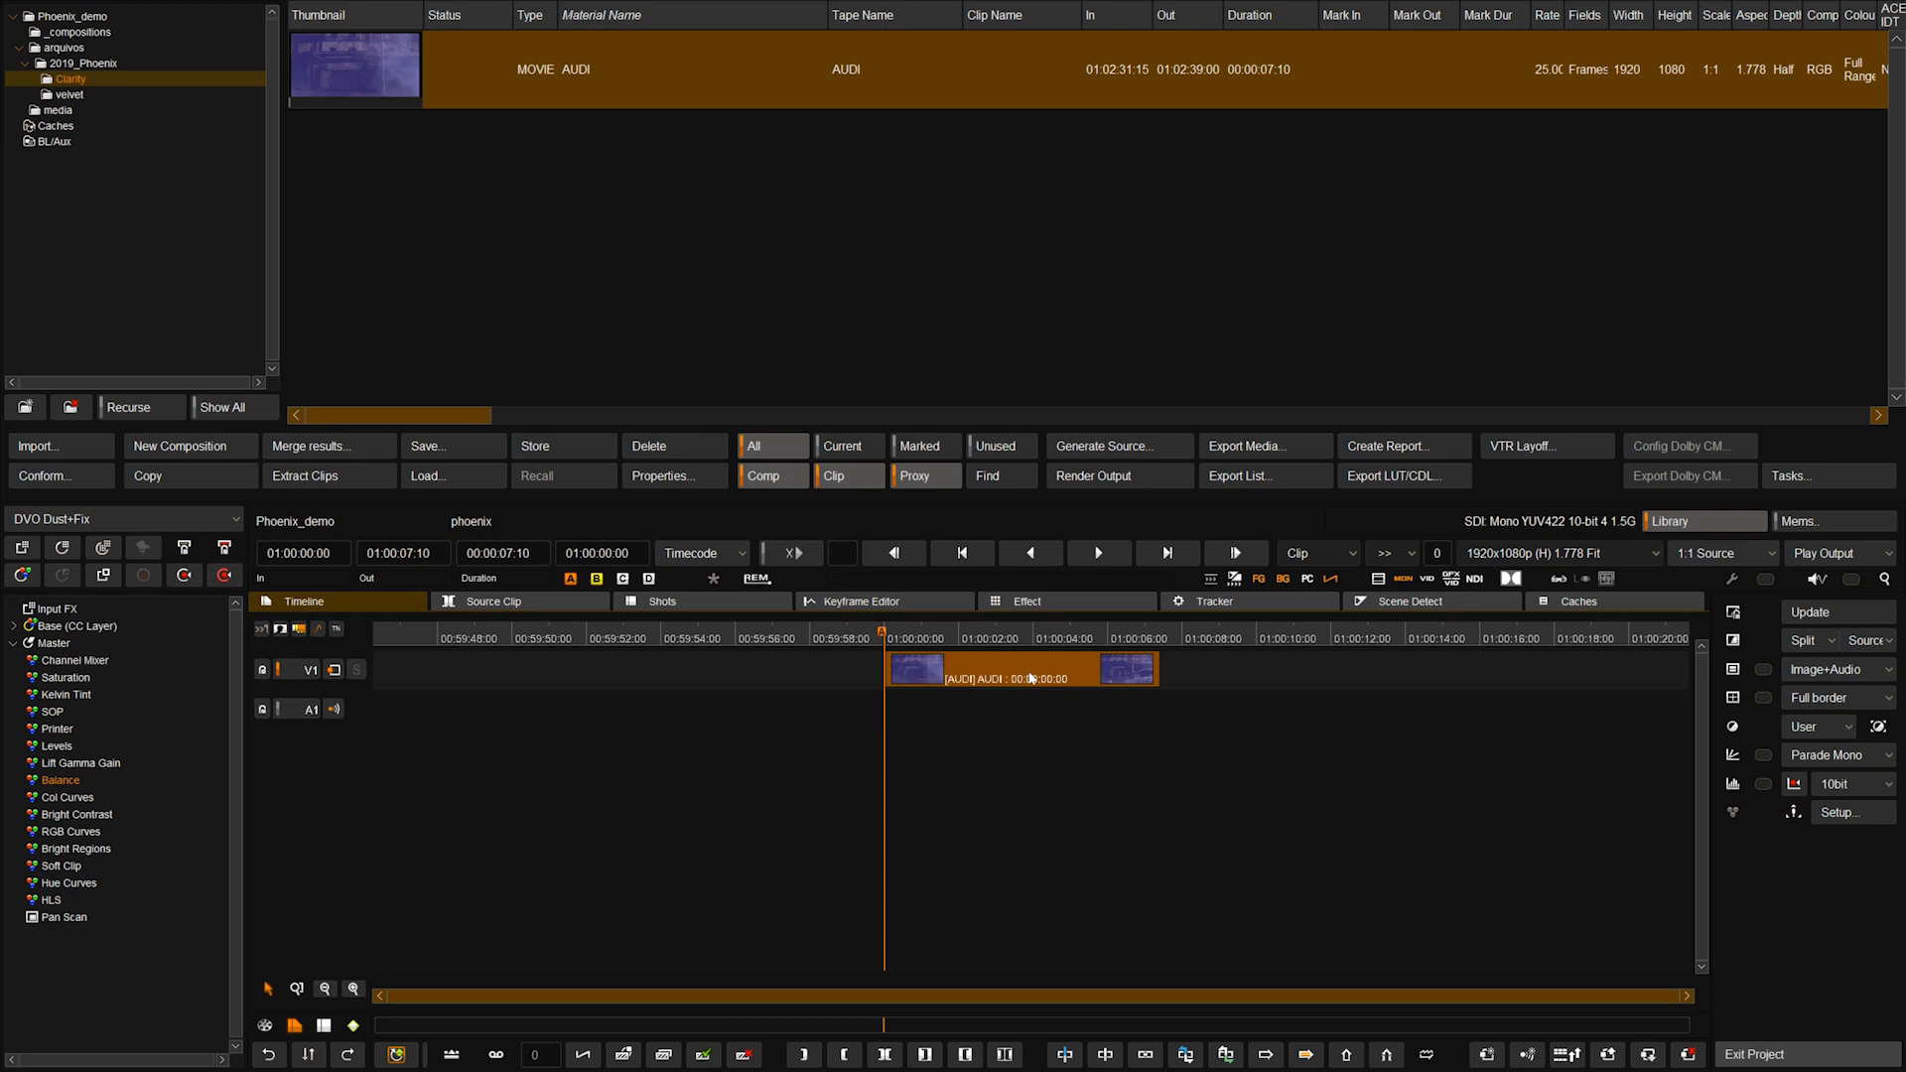
key(Delete)
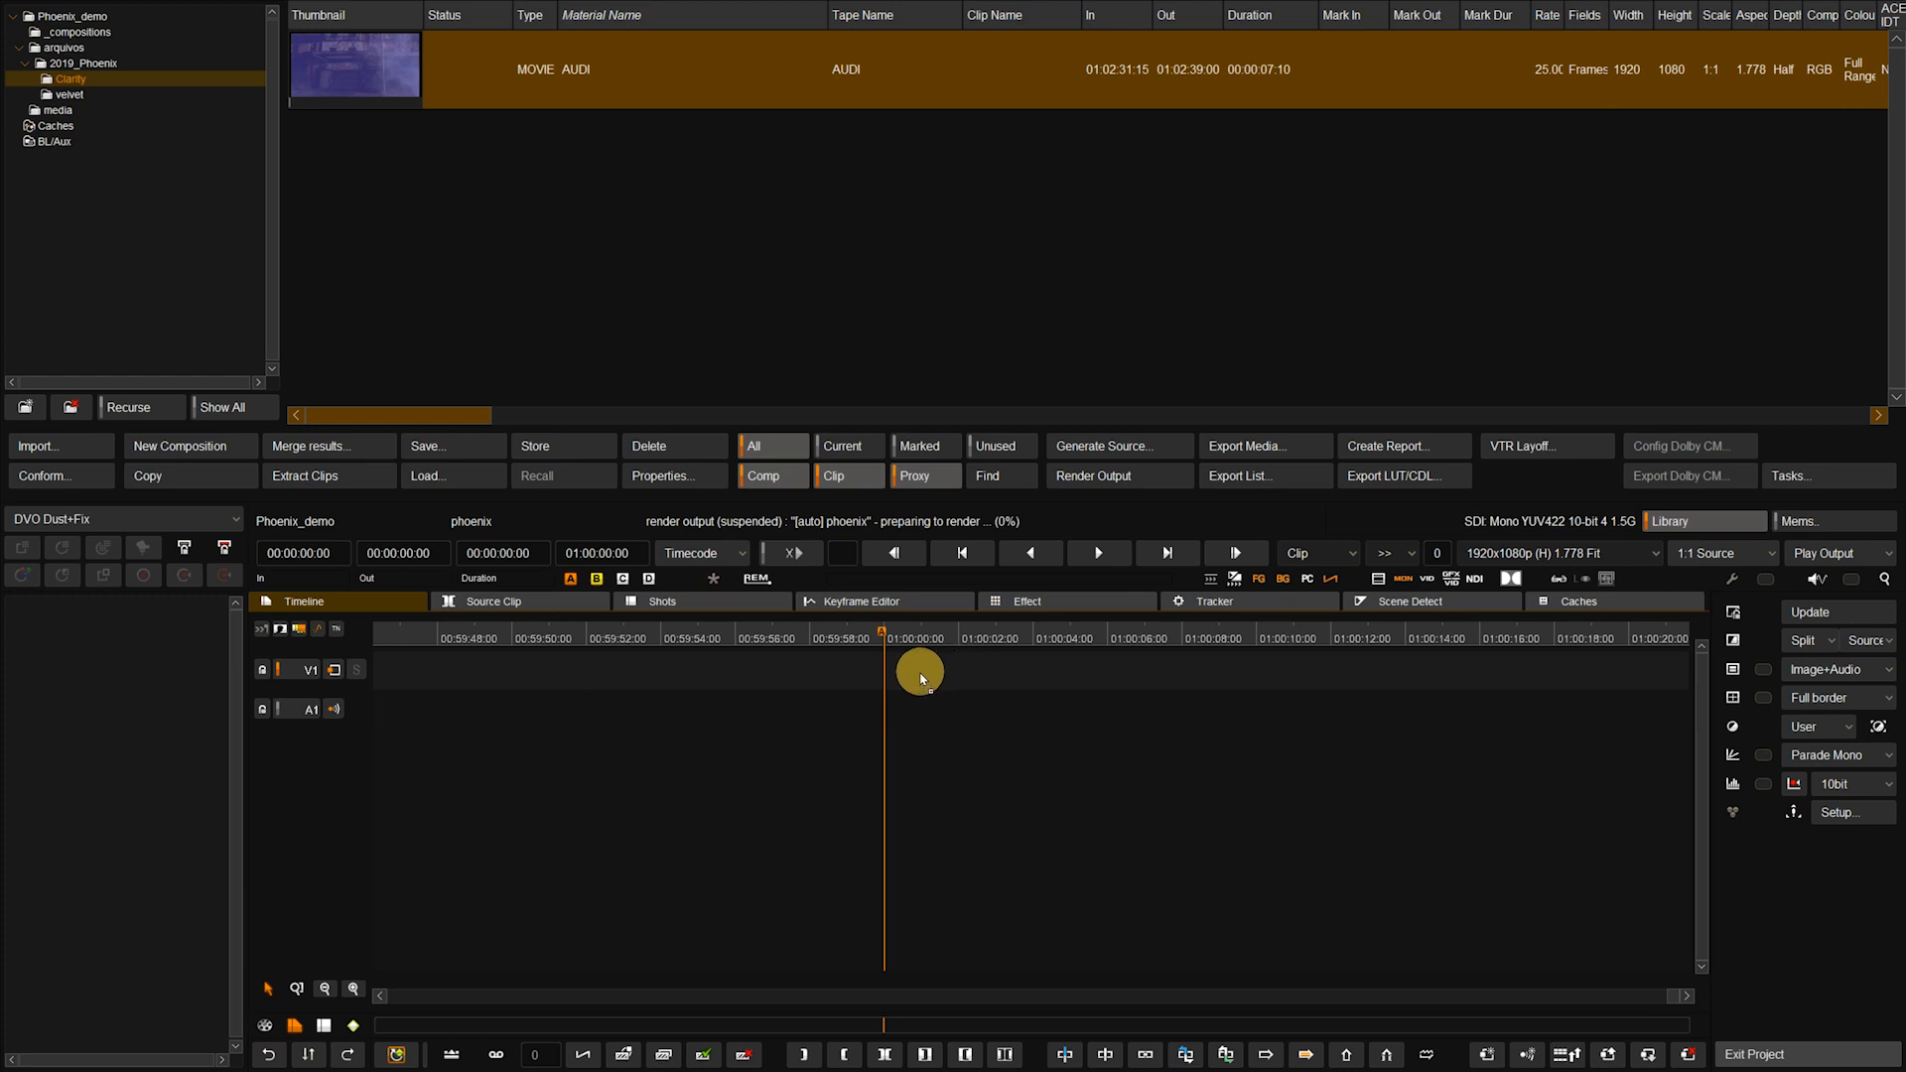
click(915, 677)
click(1023, 679)
key(Delete)
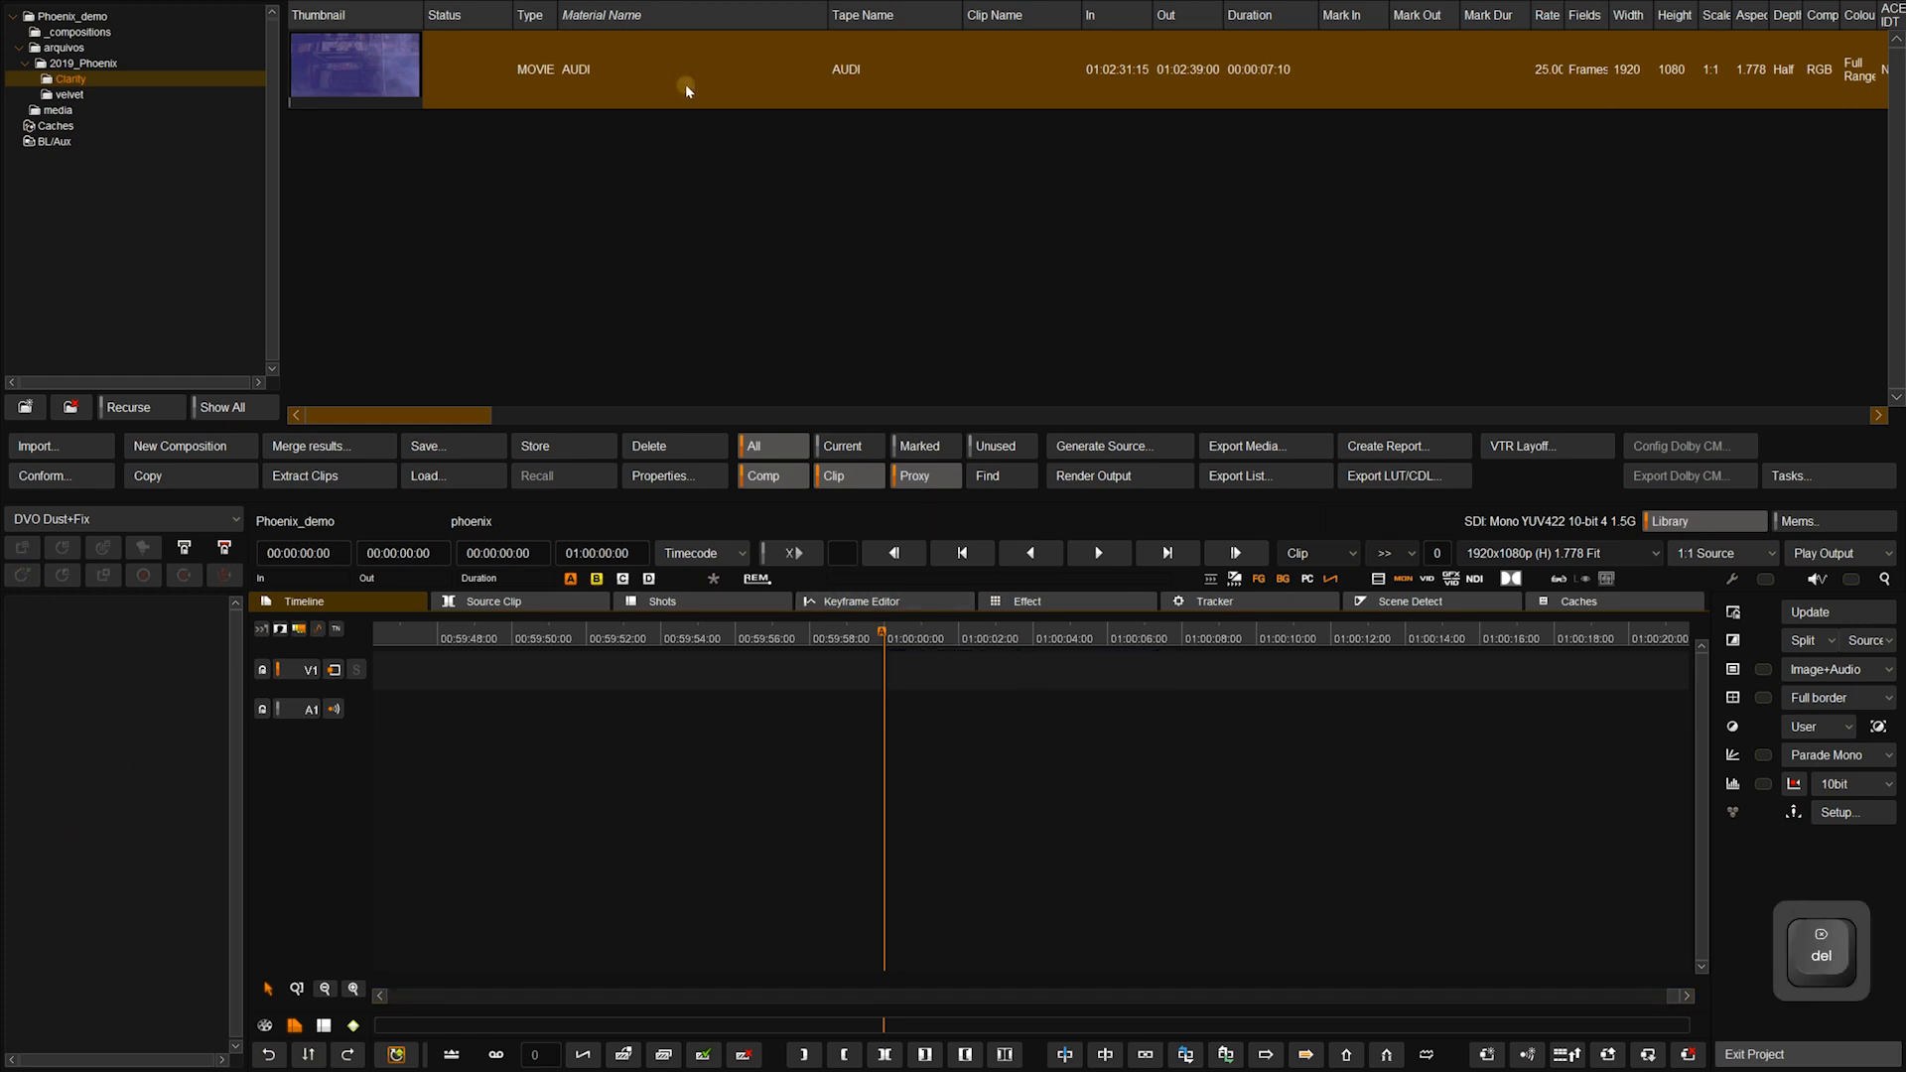
key(b)
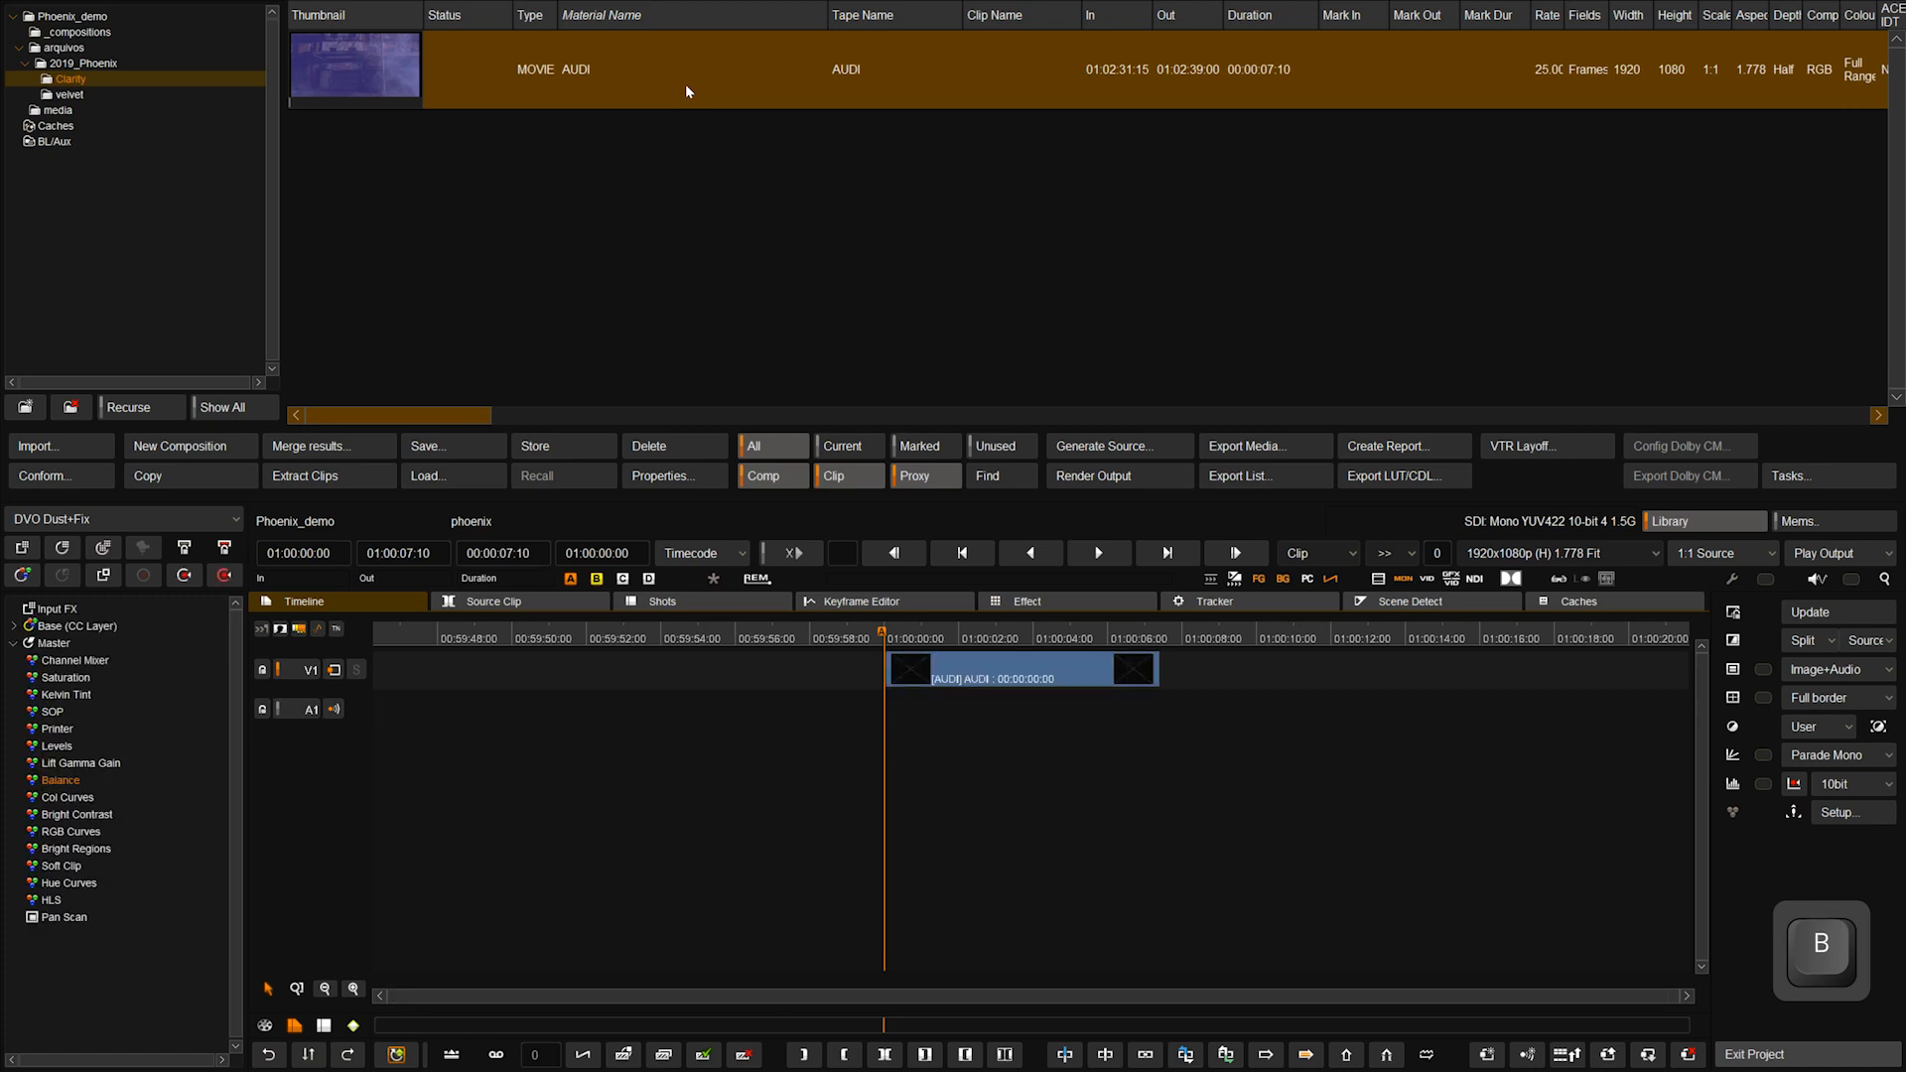
click(998, 681)
key(Delete)
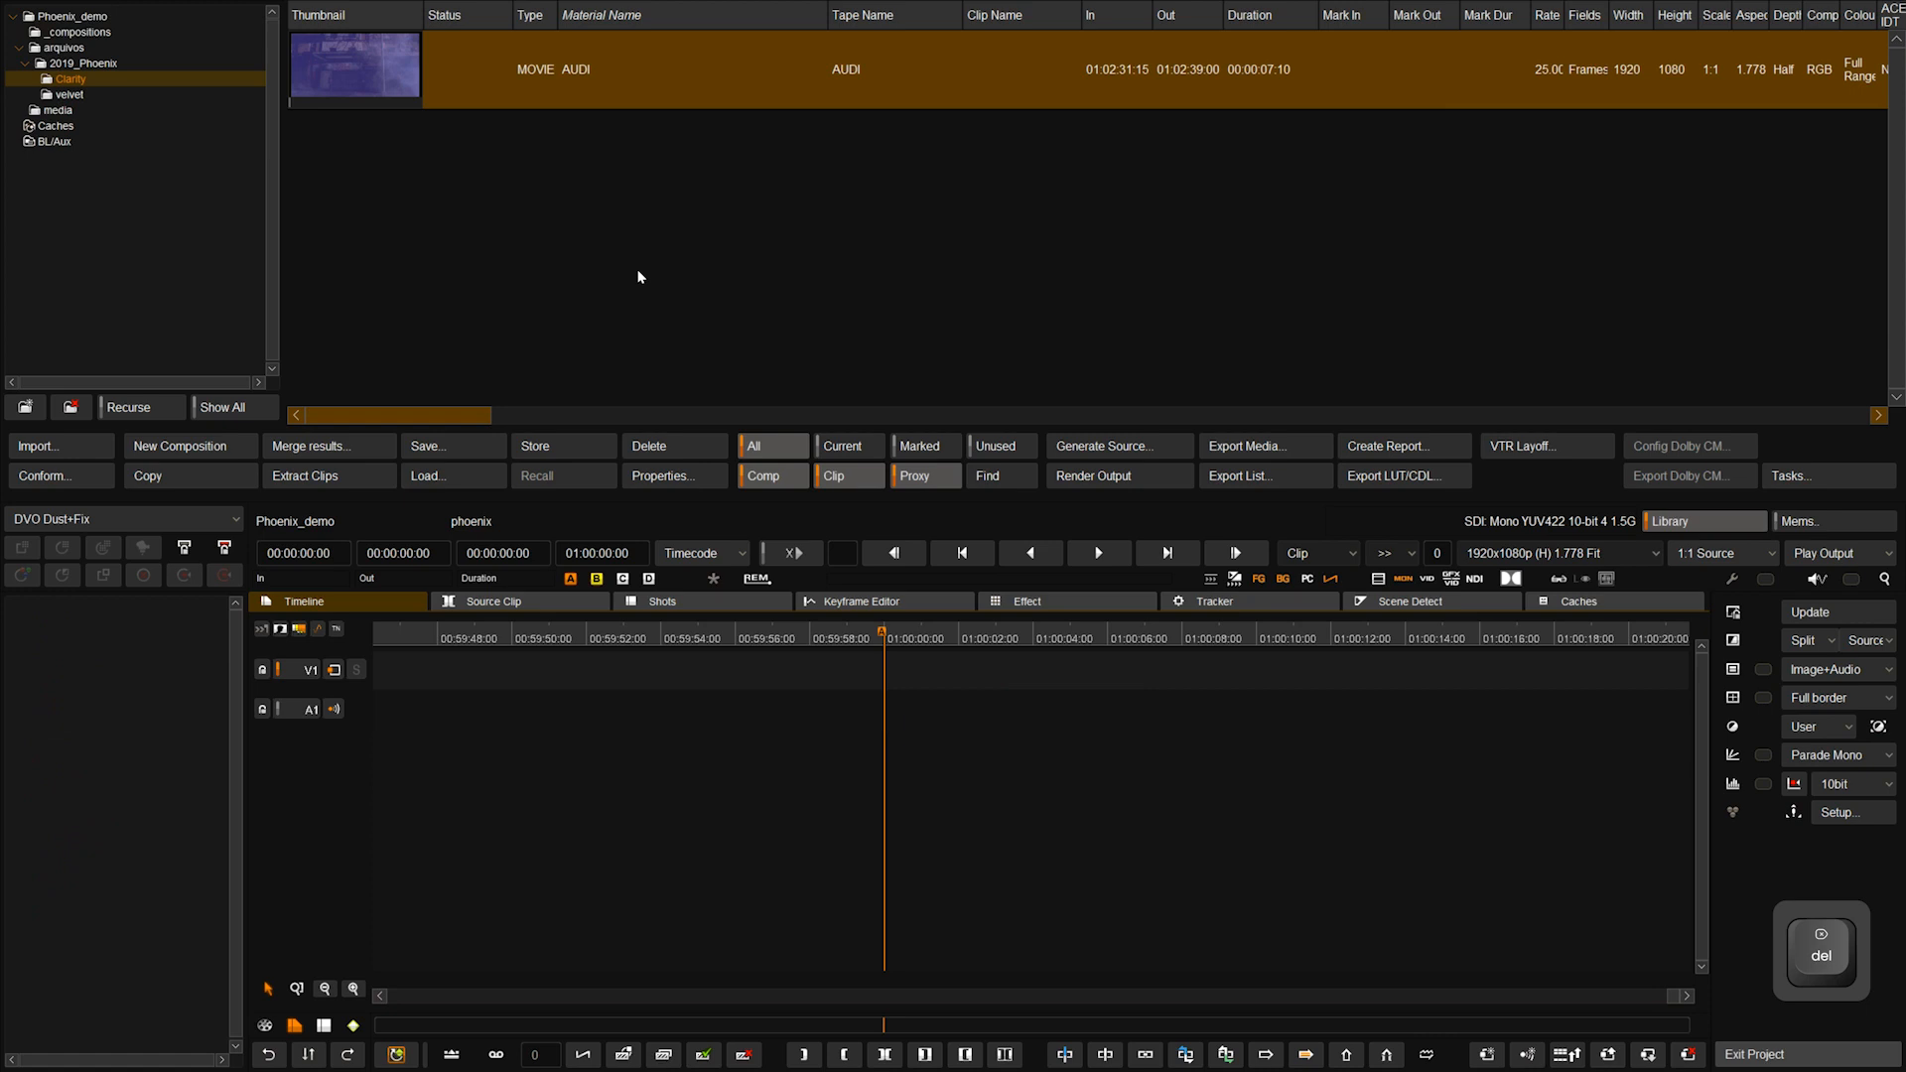
Insert the AUDI clip on track V1 at the playhead and hide the library to reveal the image viewer.
key(v)
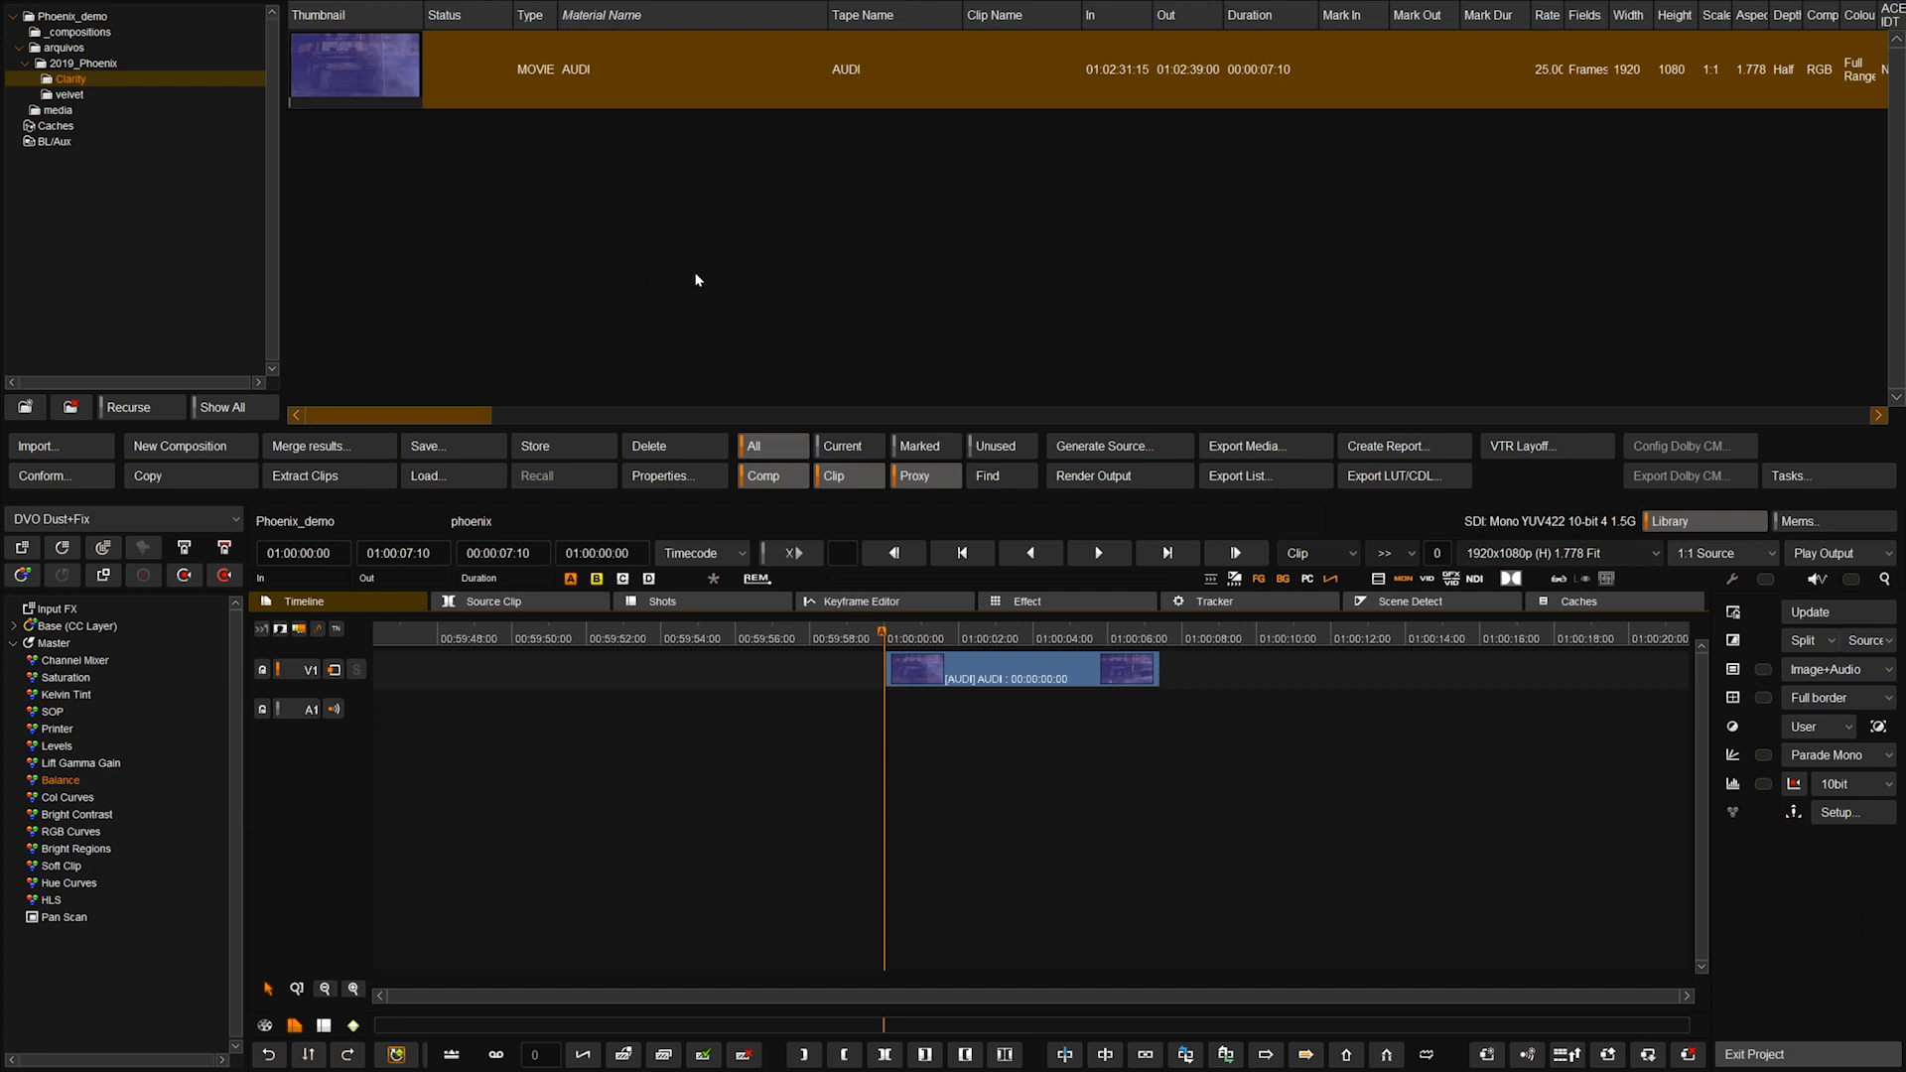
click(1685, 530)
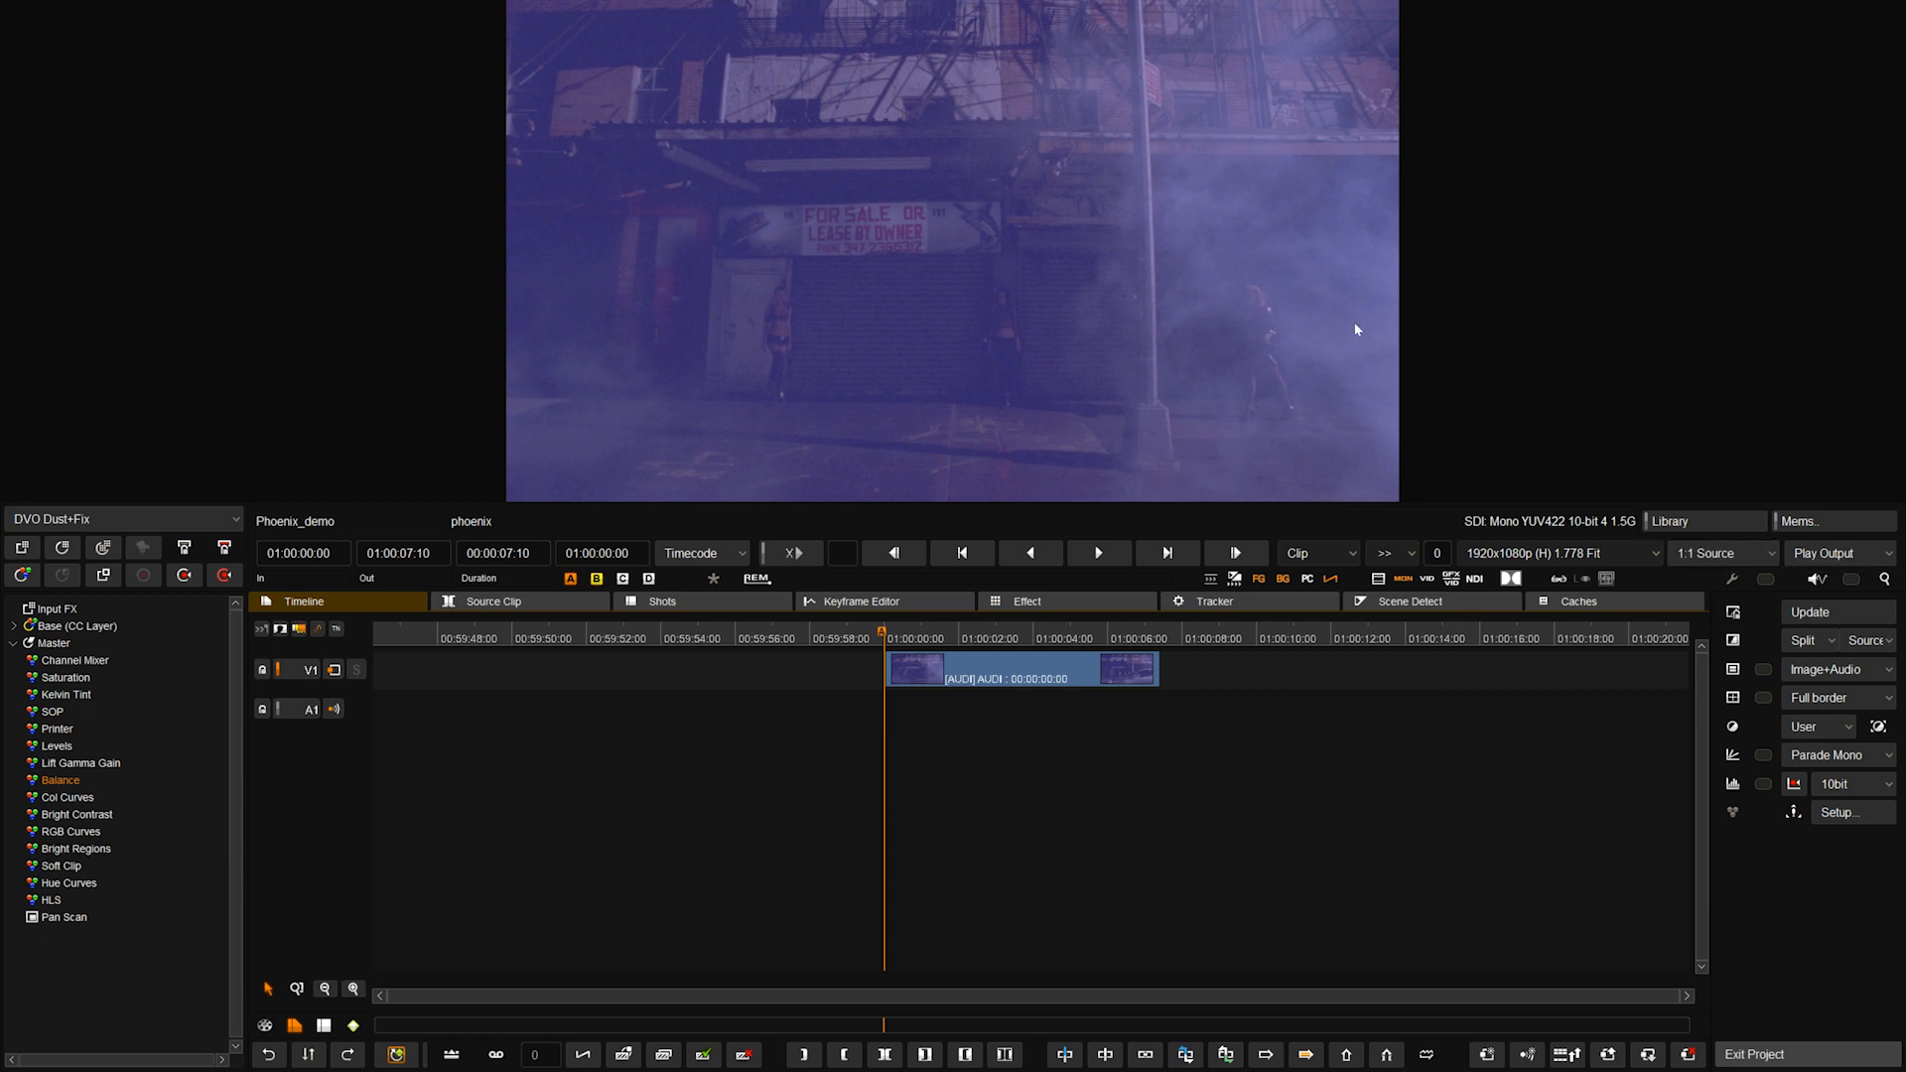
key(F1)
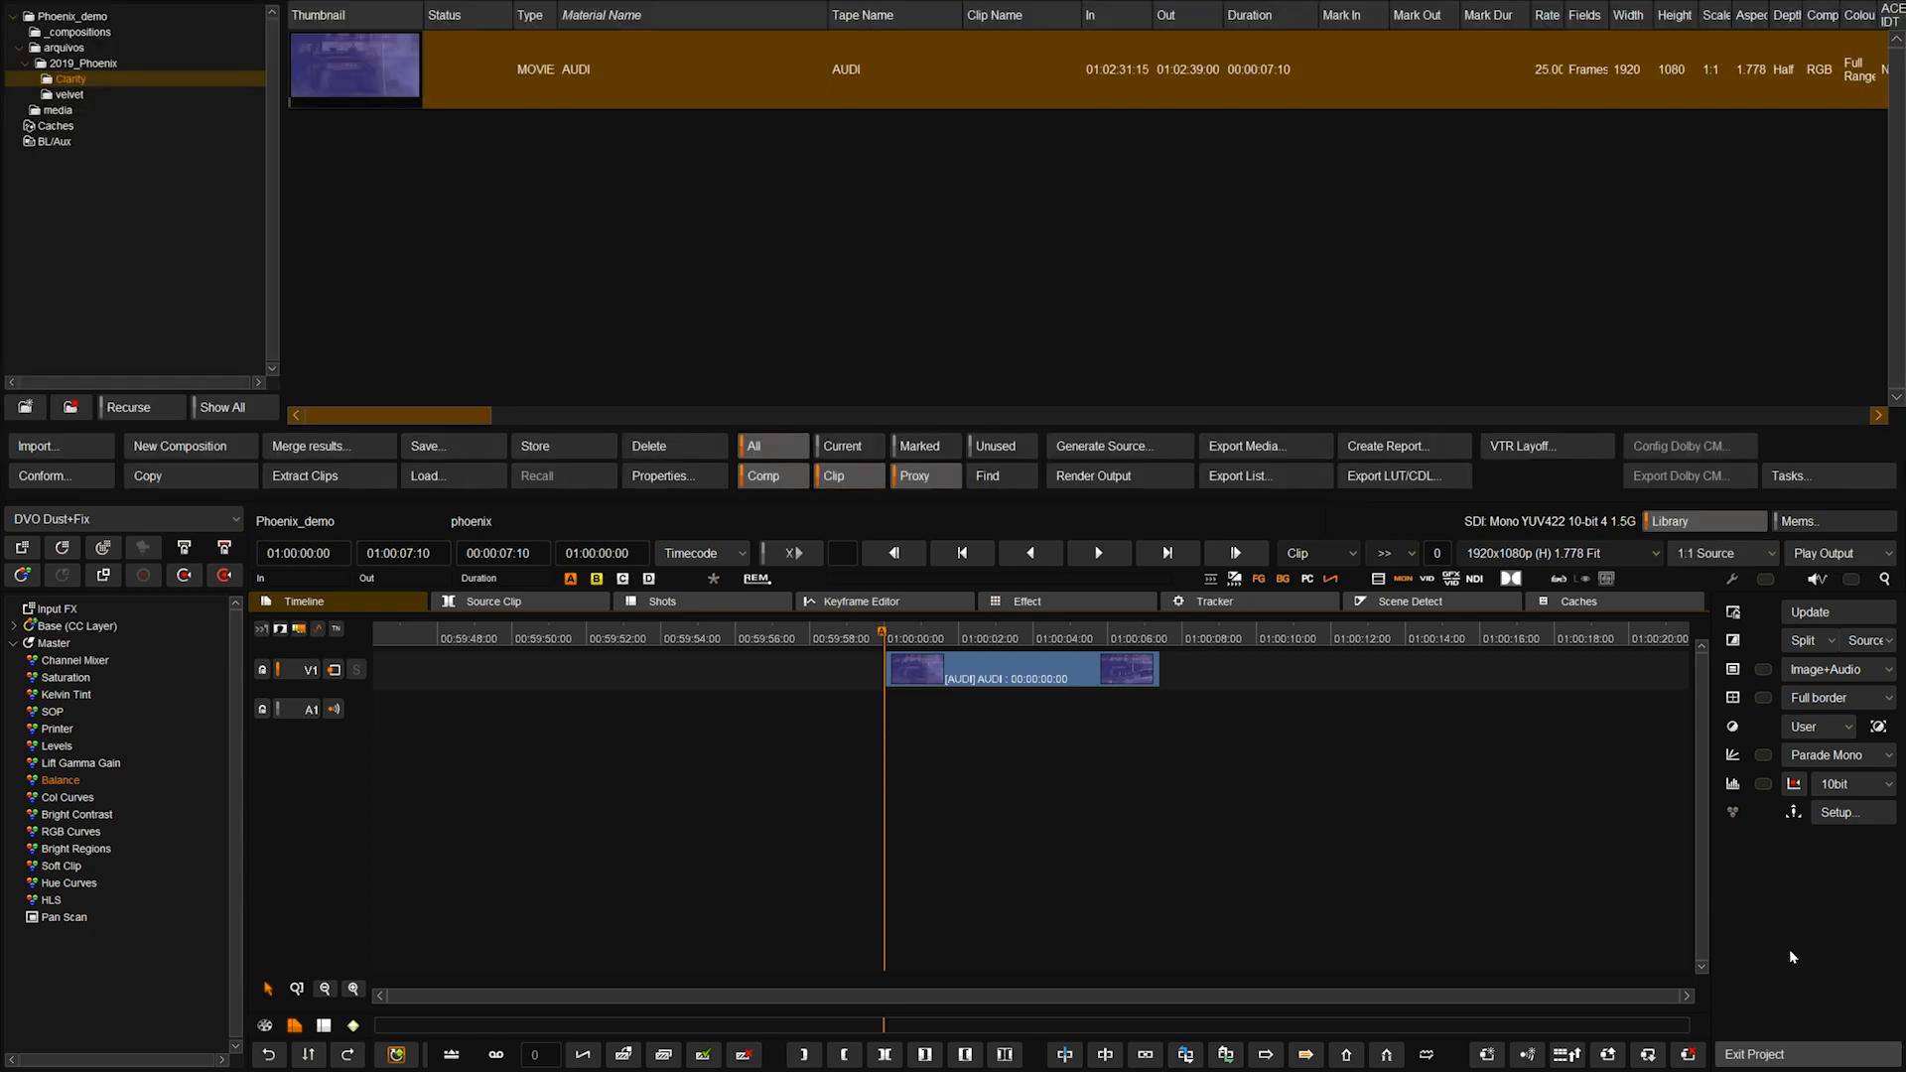
key(F1)
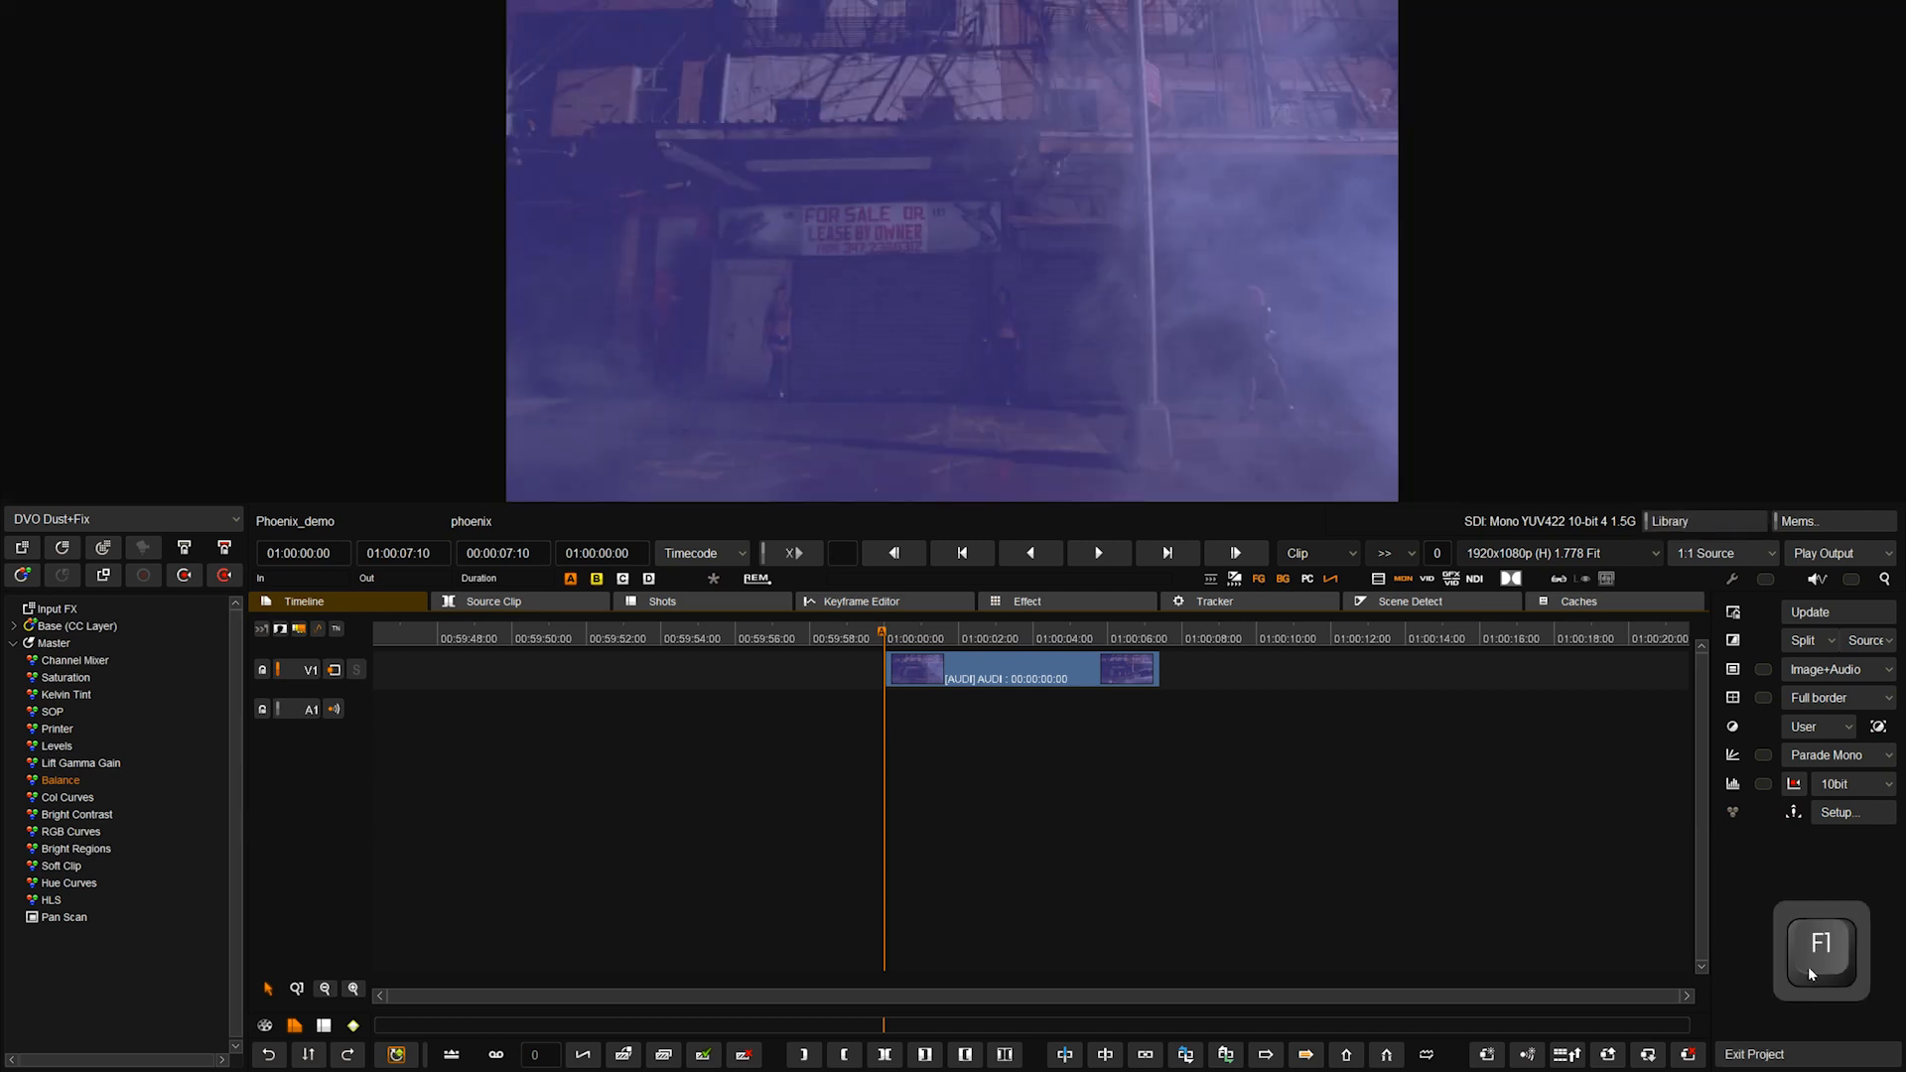
key(F1)
key(F1)
Examine the AUDI image in the viewer by panning and zooming, fitting it to the viewer, and showing it at actual size.
click(918, 237)
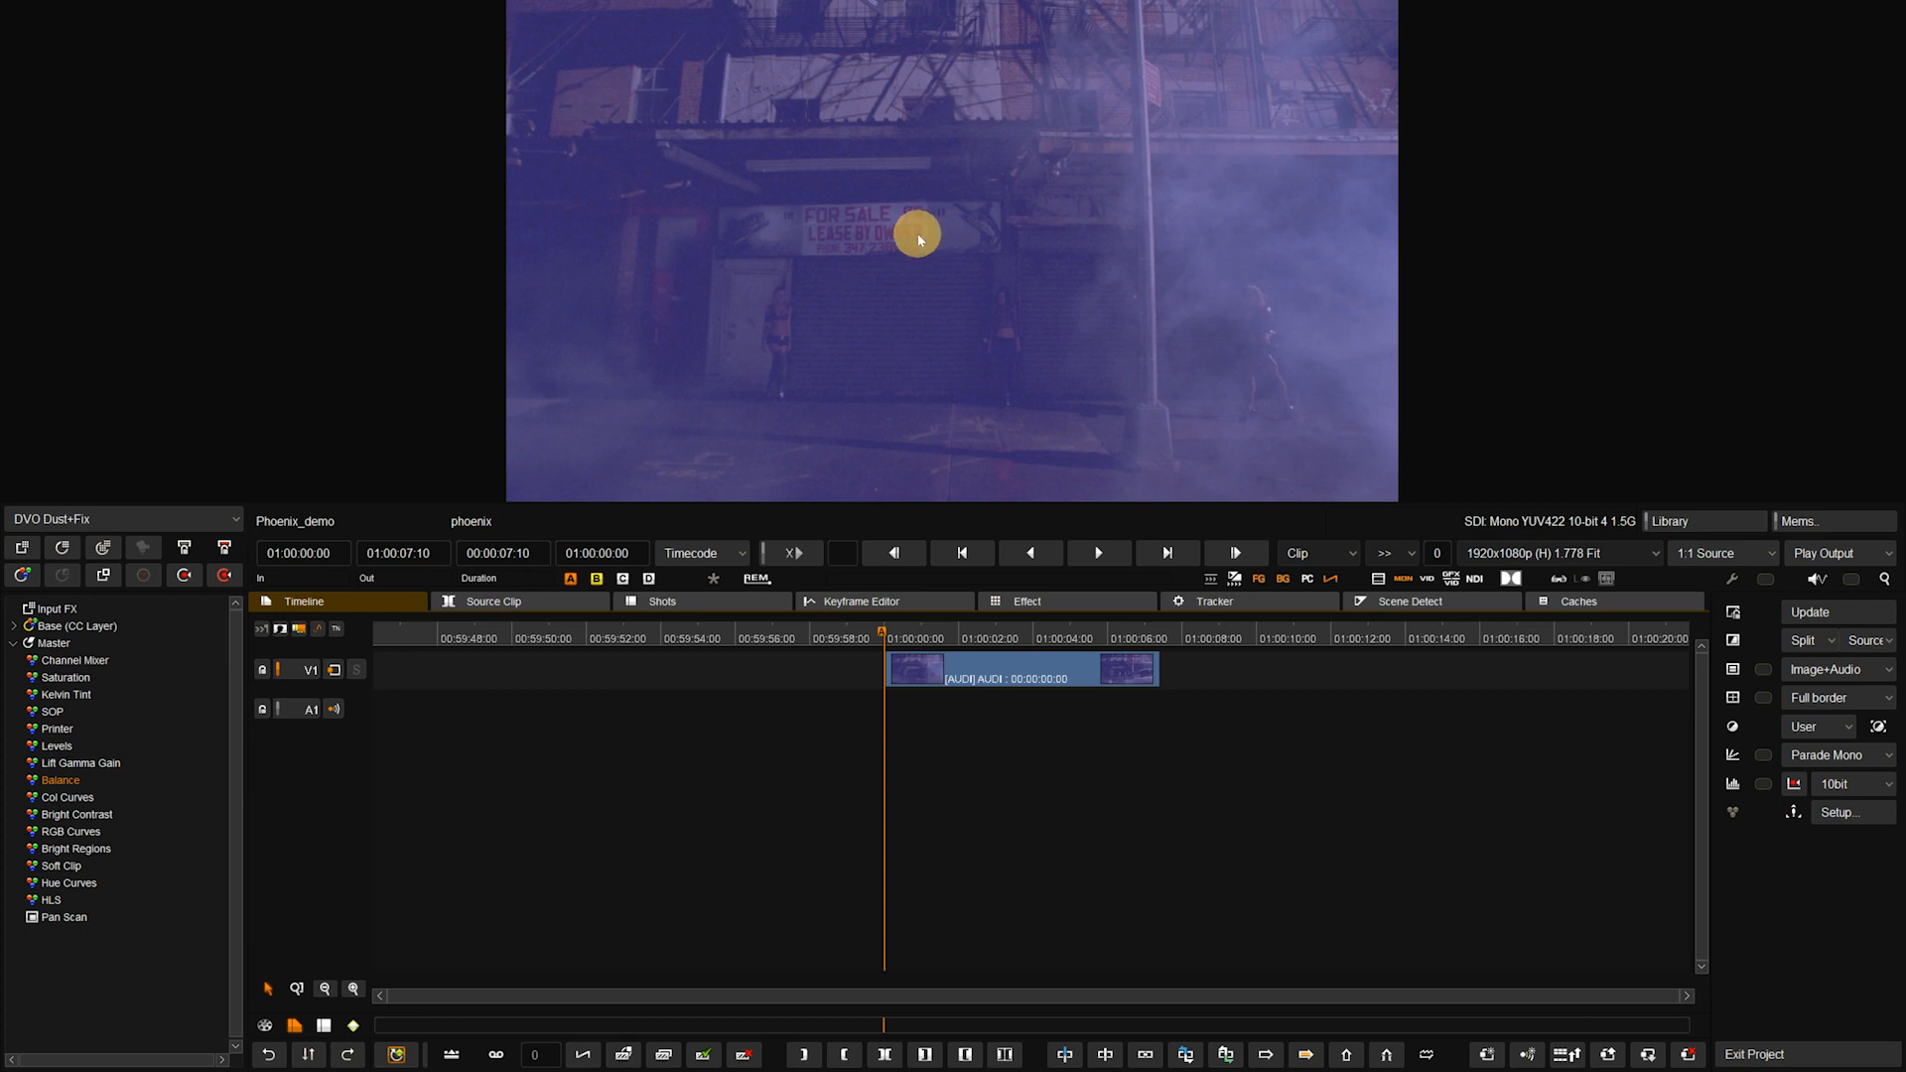
drag(918, 237, 959, 294)
scroll(959, 295, up, 1)
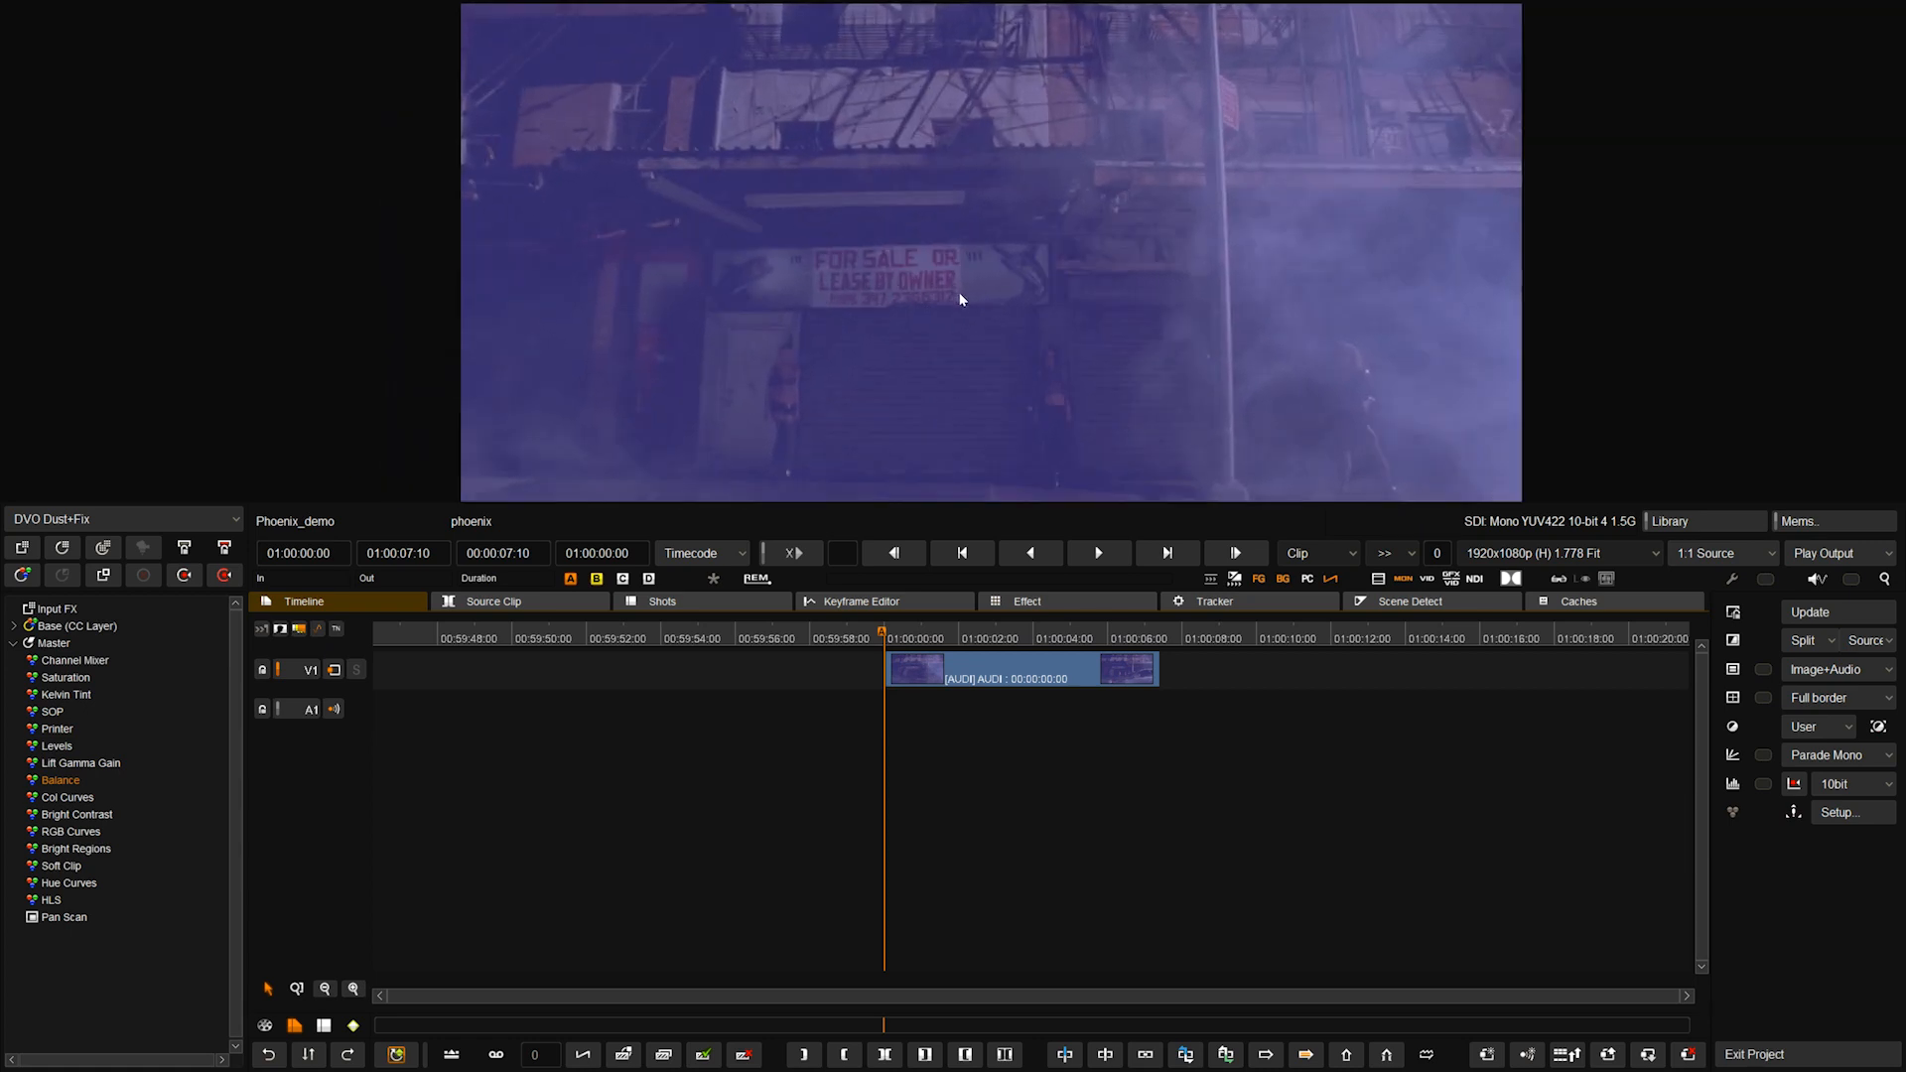
scroll(959, 294, up, 4)
scroll(959, 294, down, 6)
scroll(959, 295, up, 4)
scroll(959, 295, down, 3)
scroll(959, 292, up, 3)
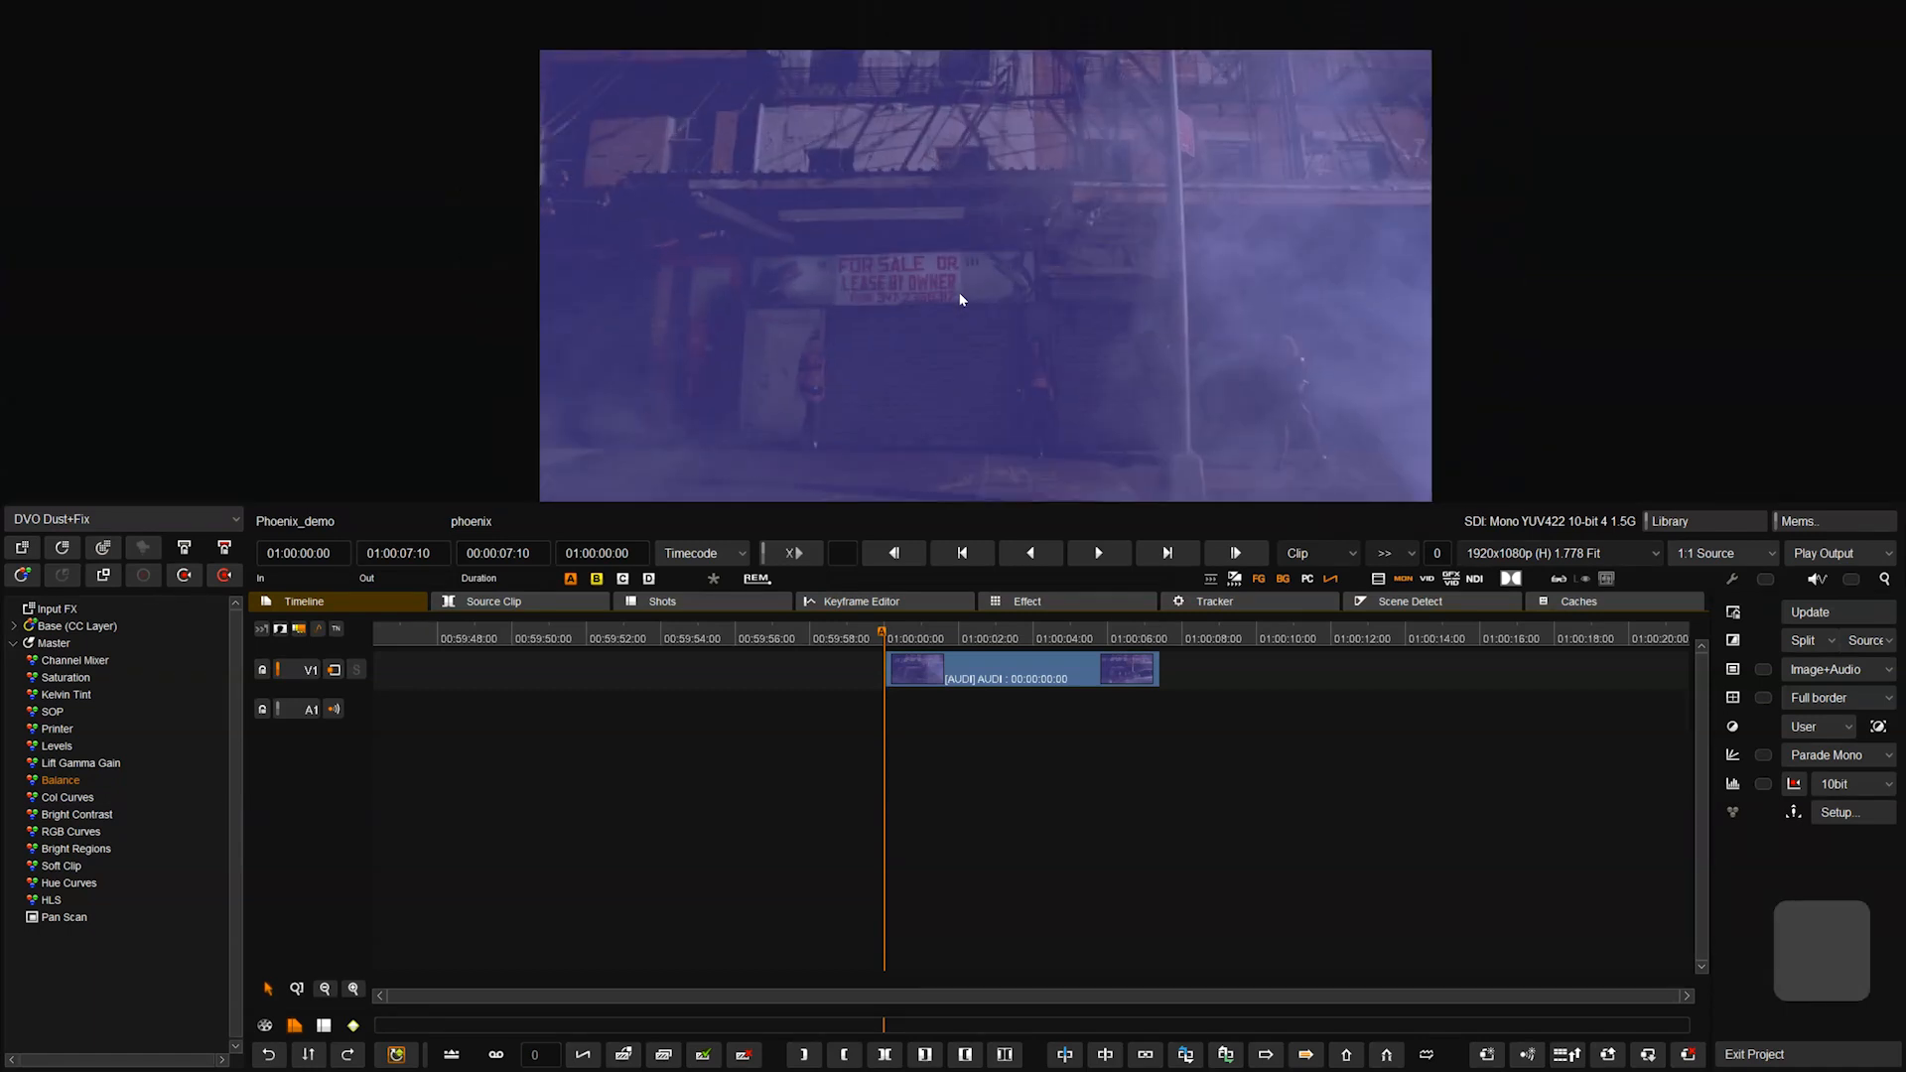
scroll(959, 292, down, 2)
scroll(959, 292, down, 1)
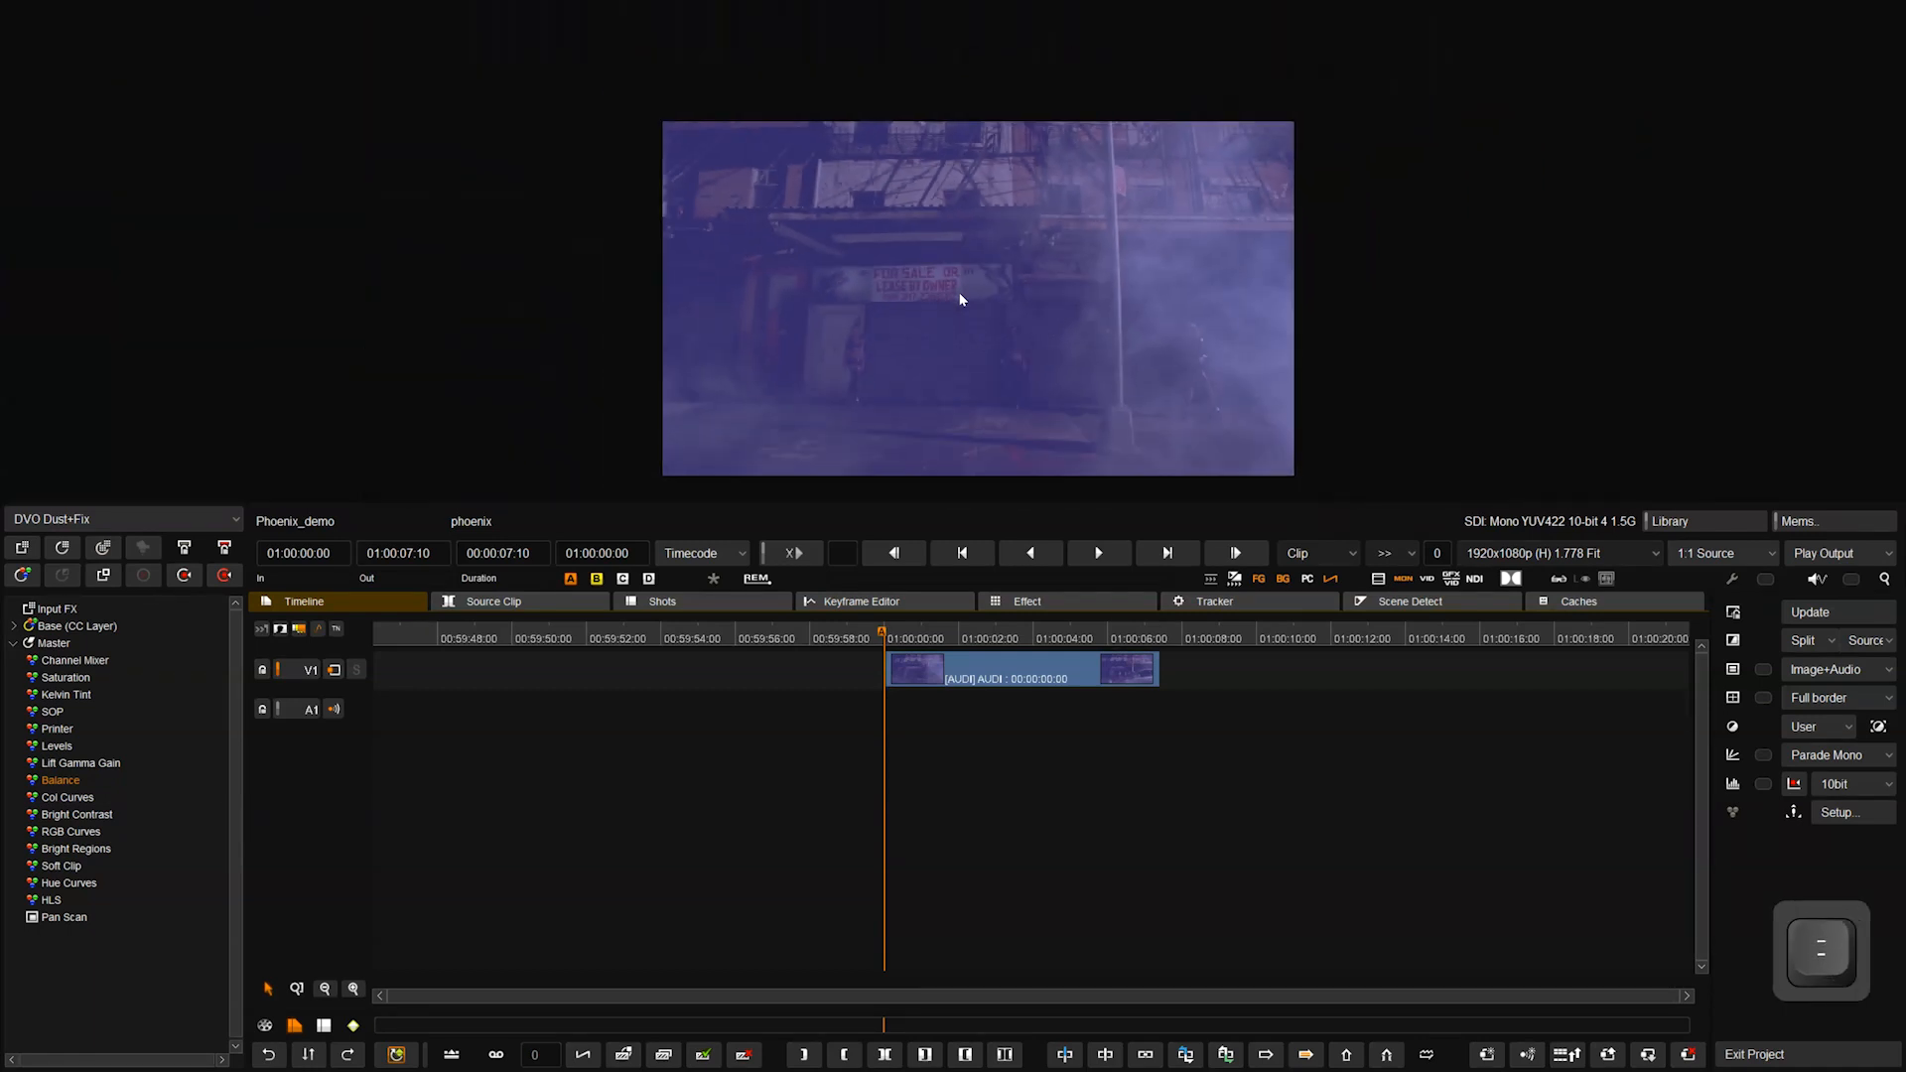
scroll(959, 291, up, 3)
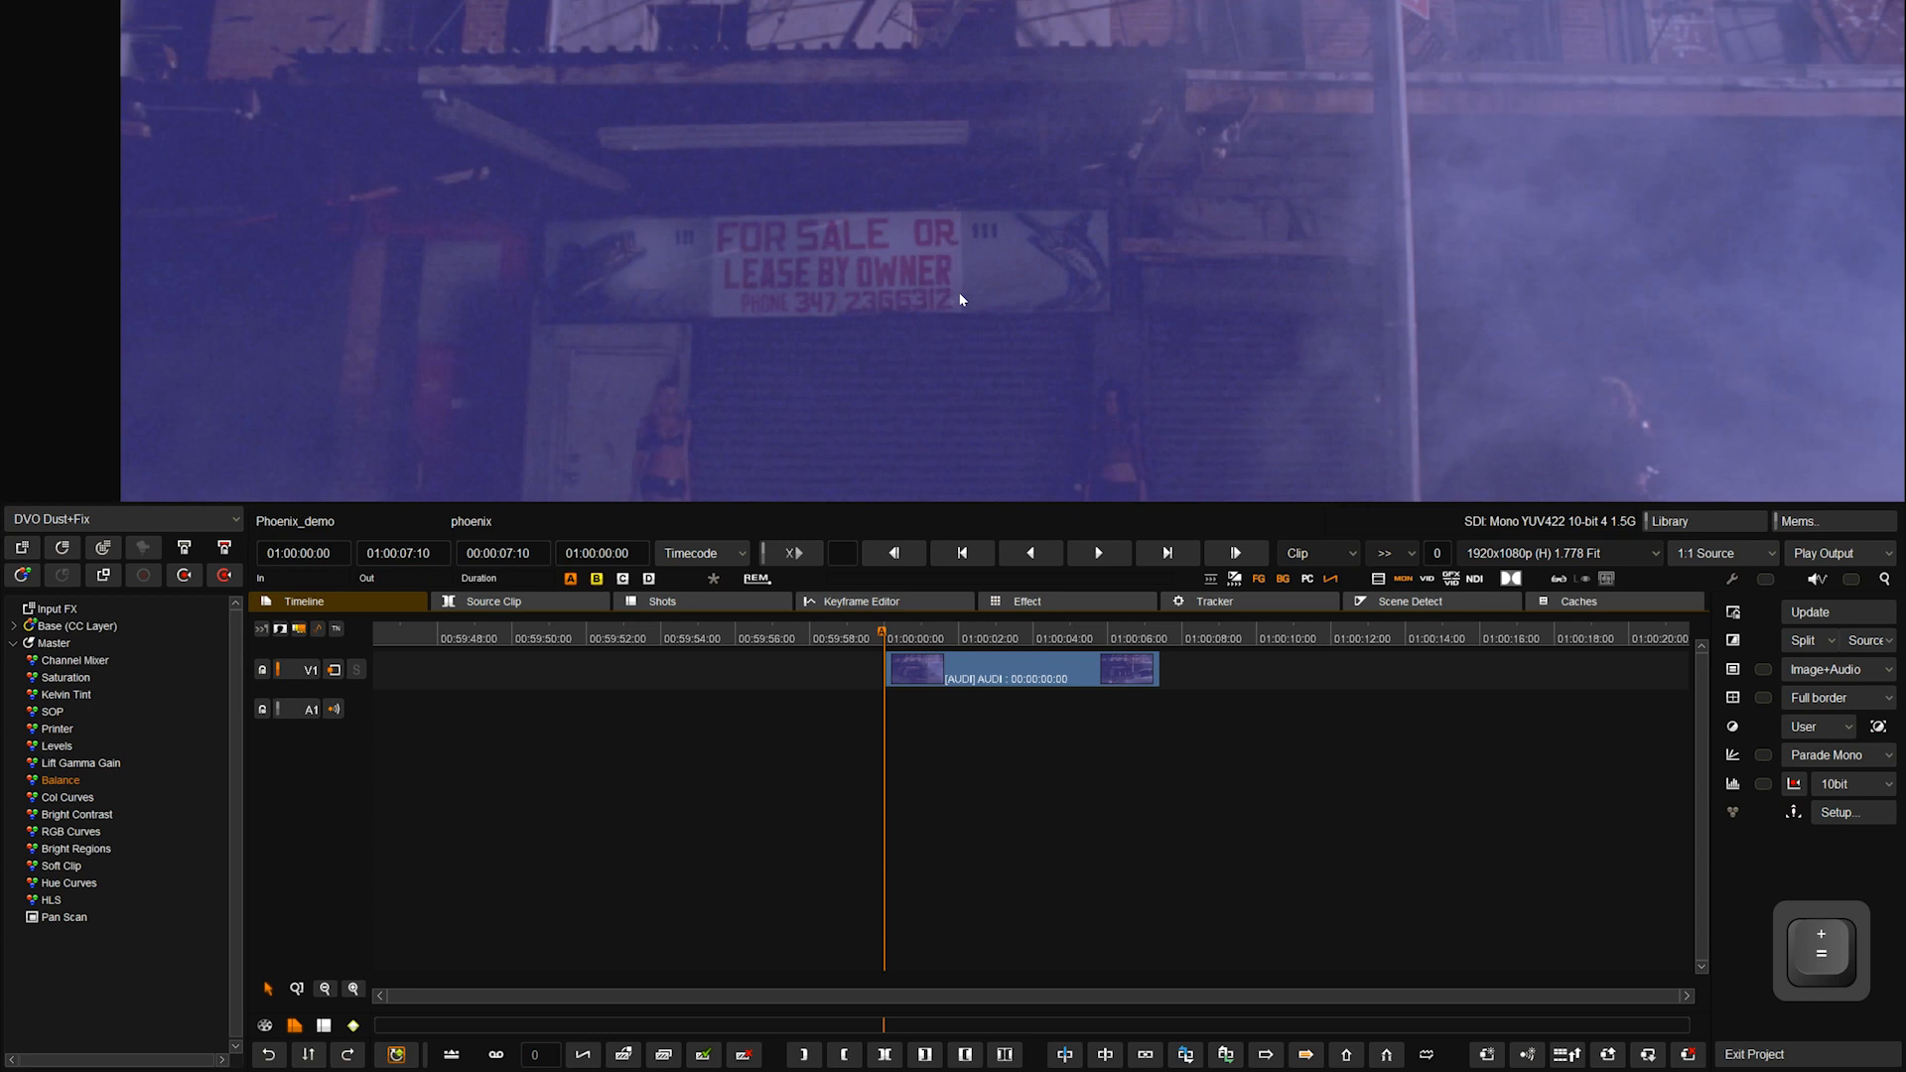
key(f)
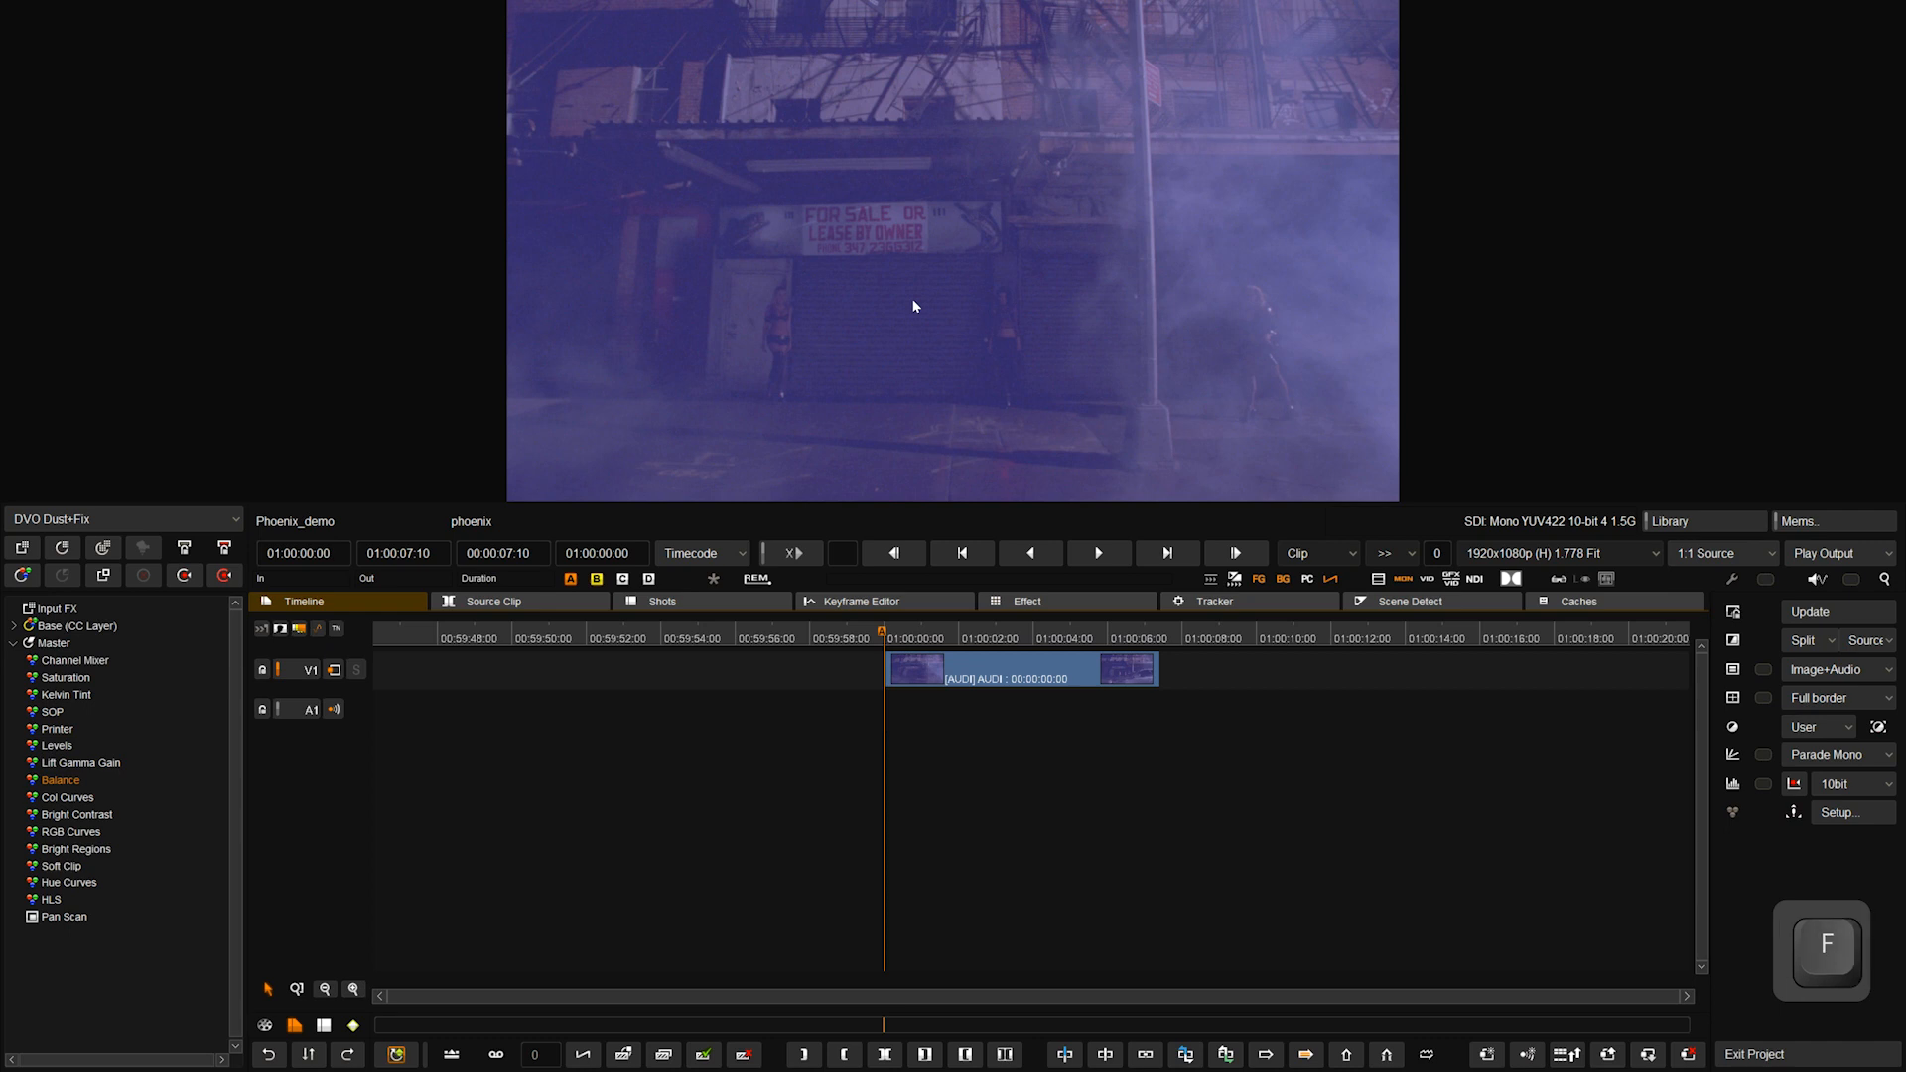
key(g)
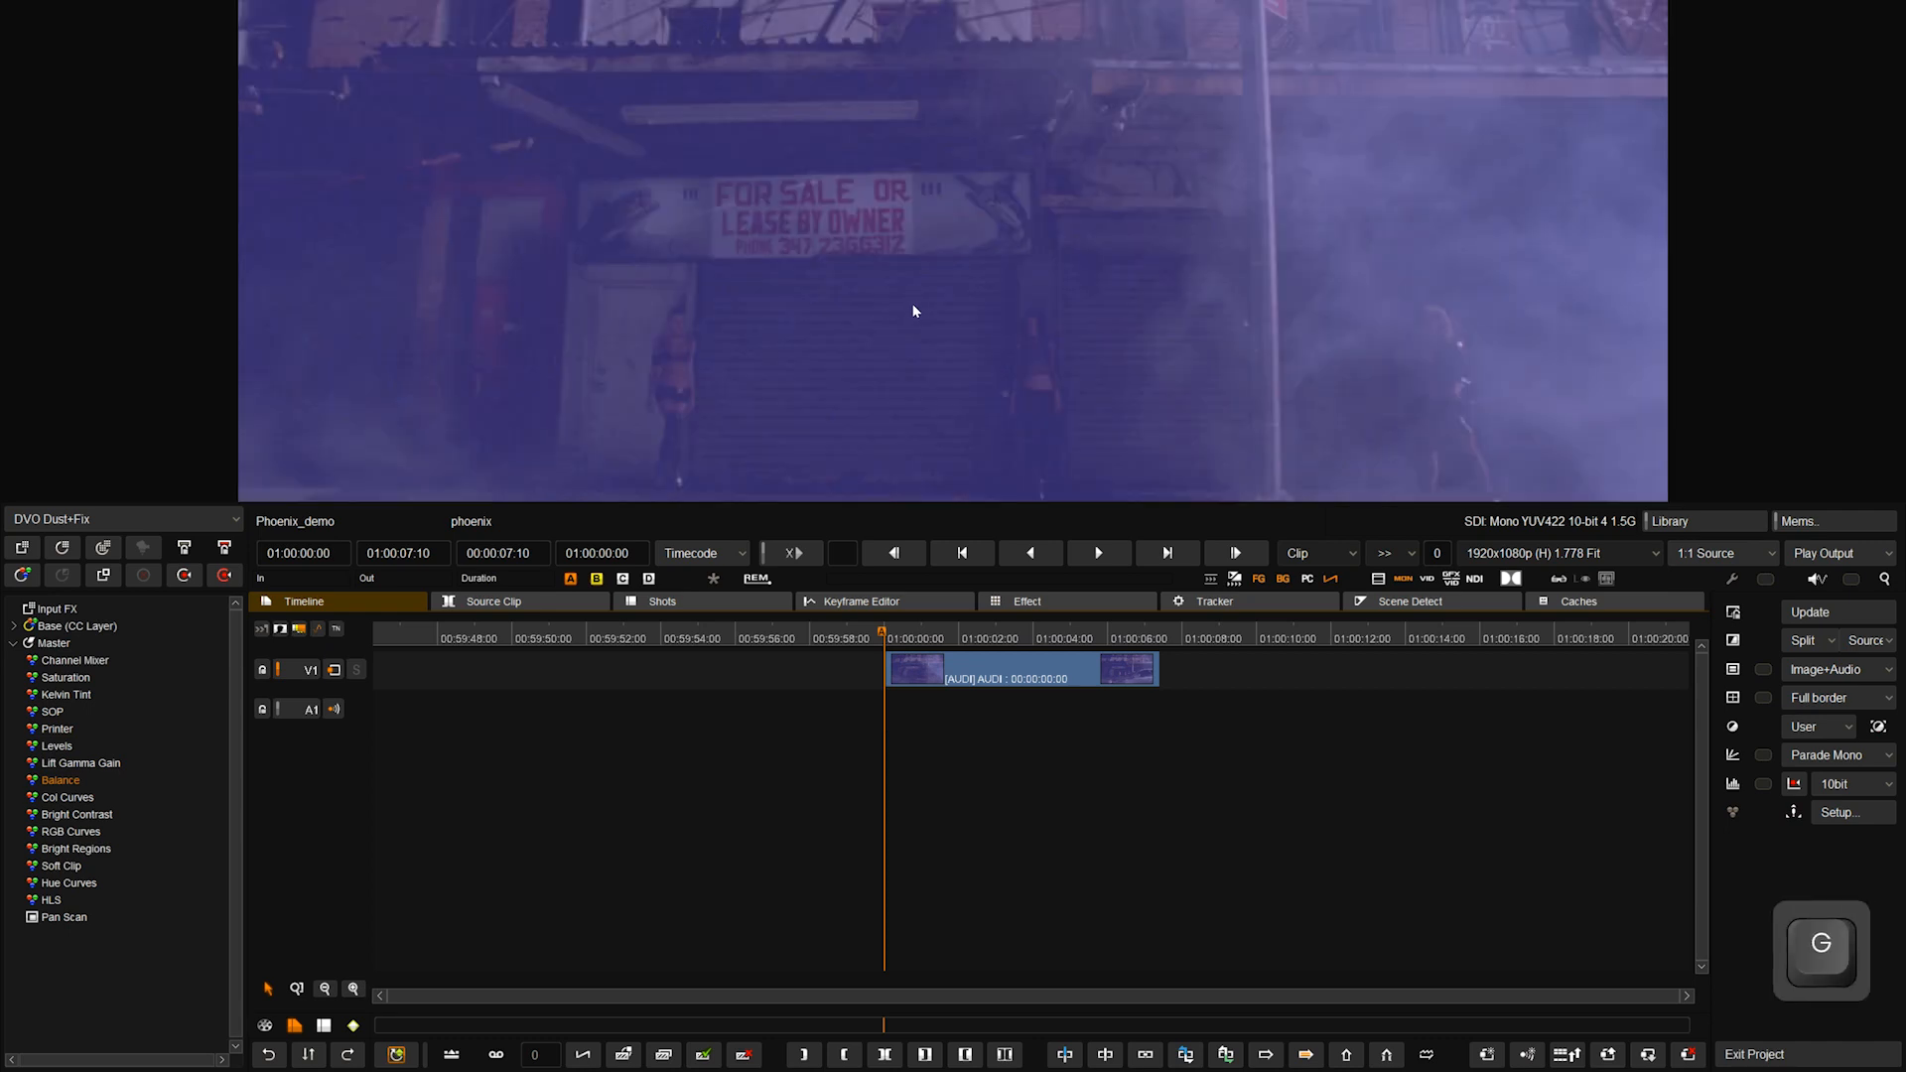
View the image full screen at fitted and actual size, and return to the normal workspace with the image fitted.
key(Tab)
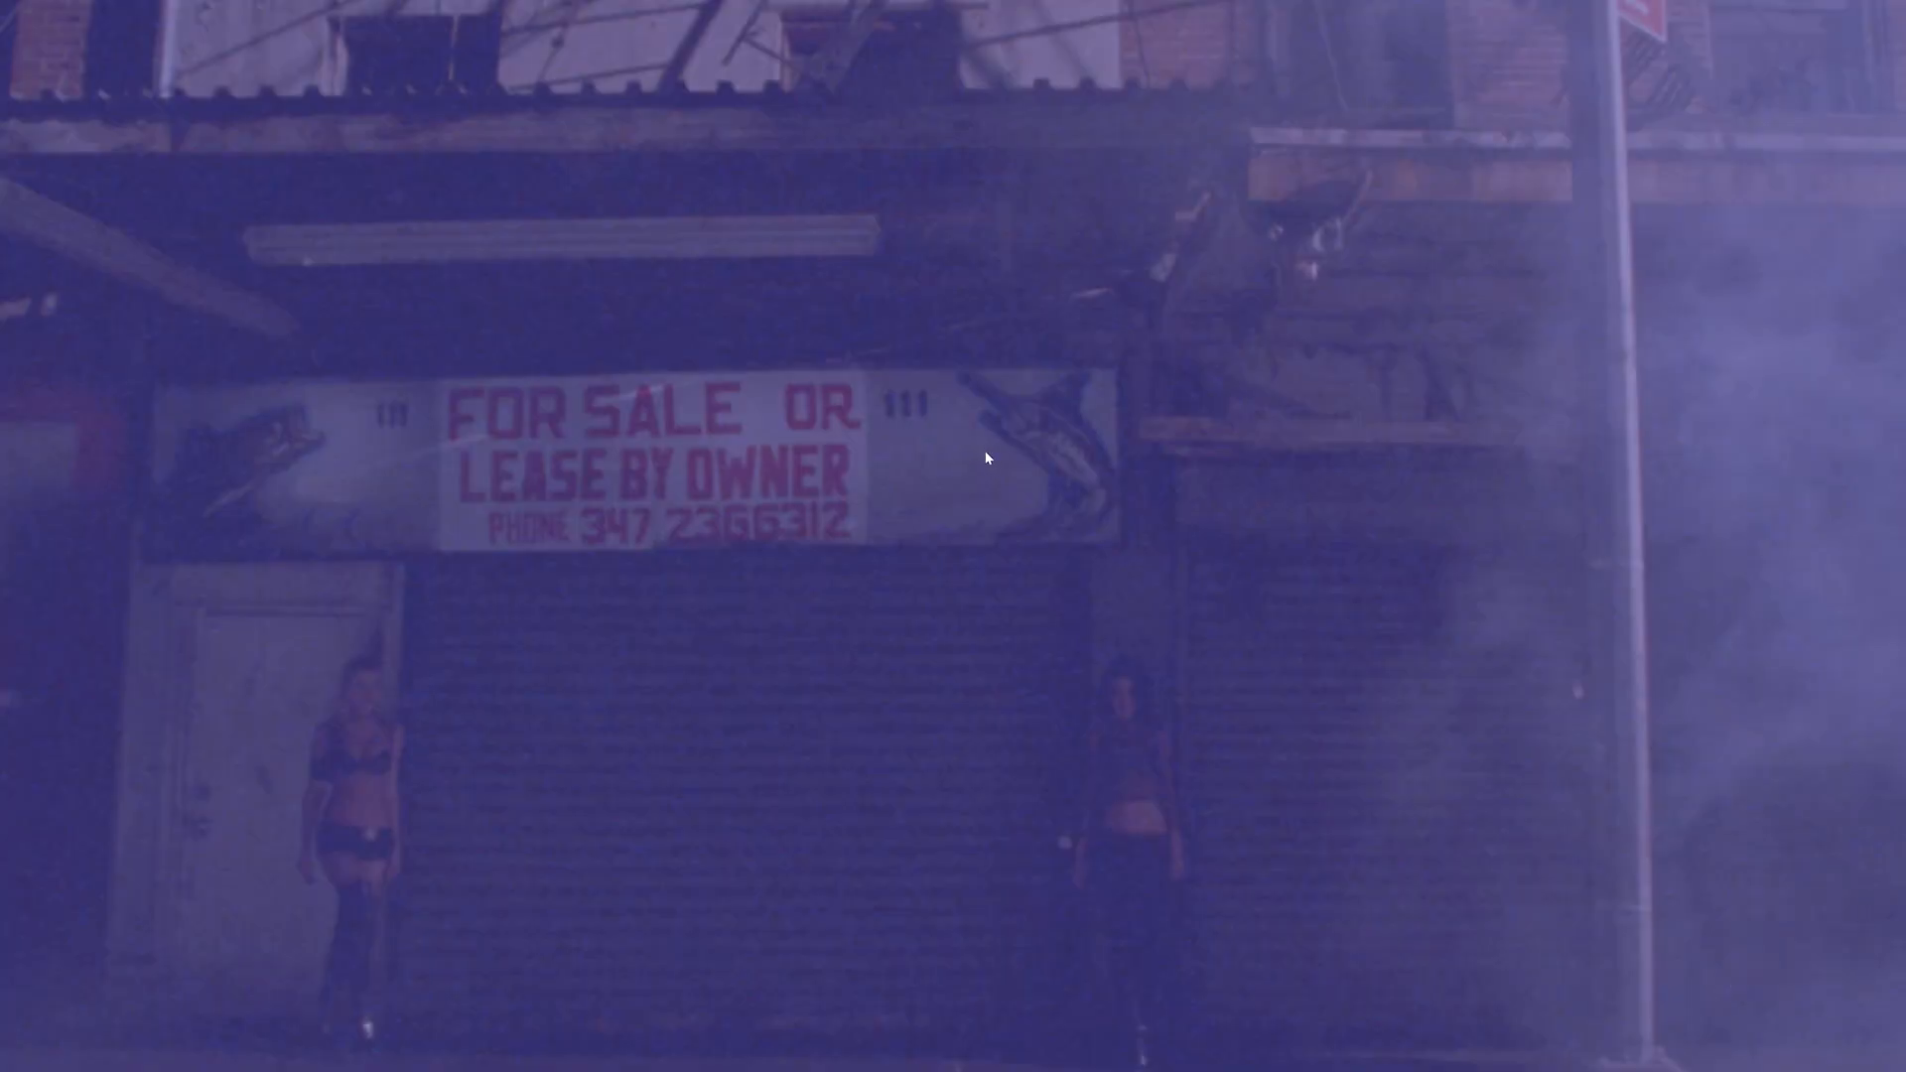
key(f)
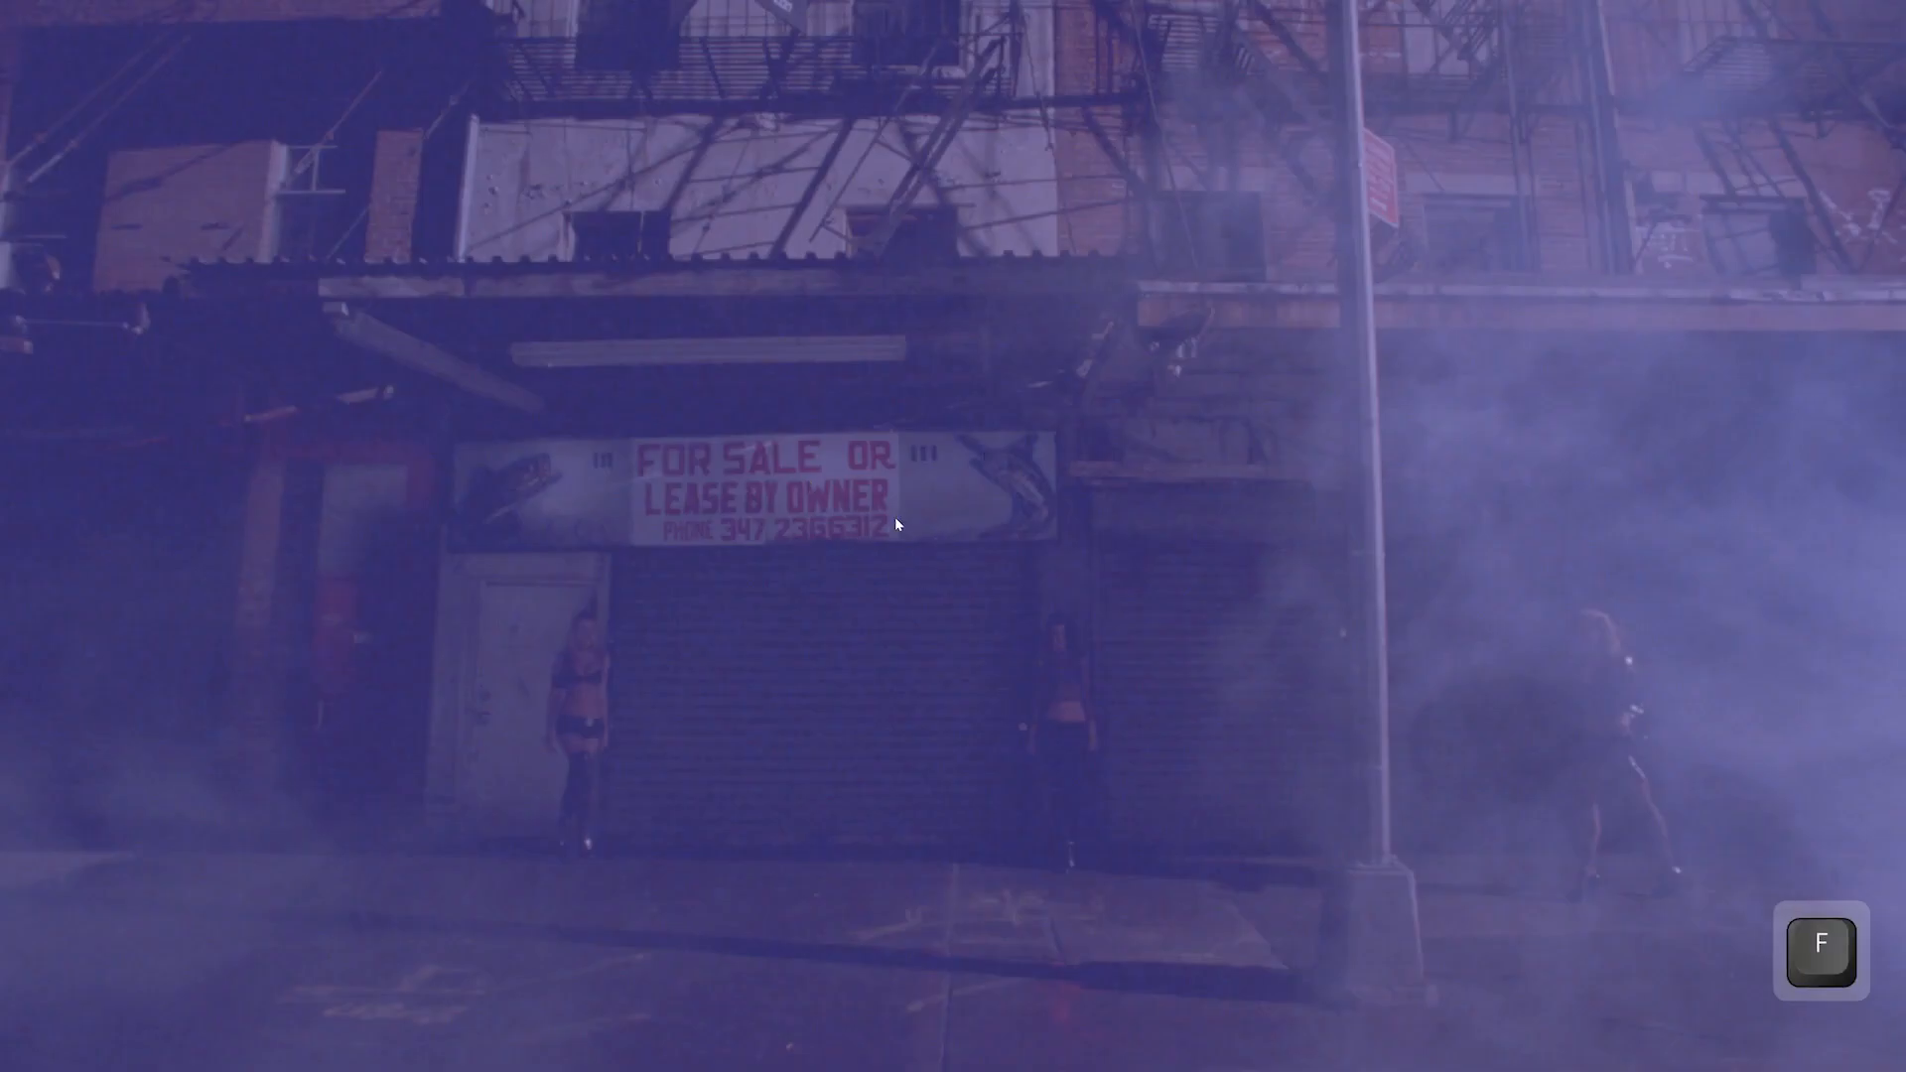
key(g)
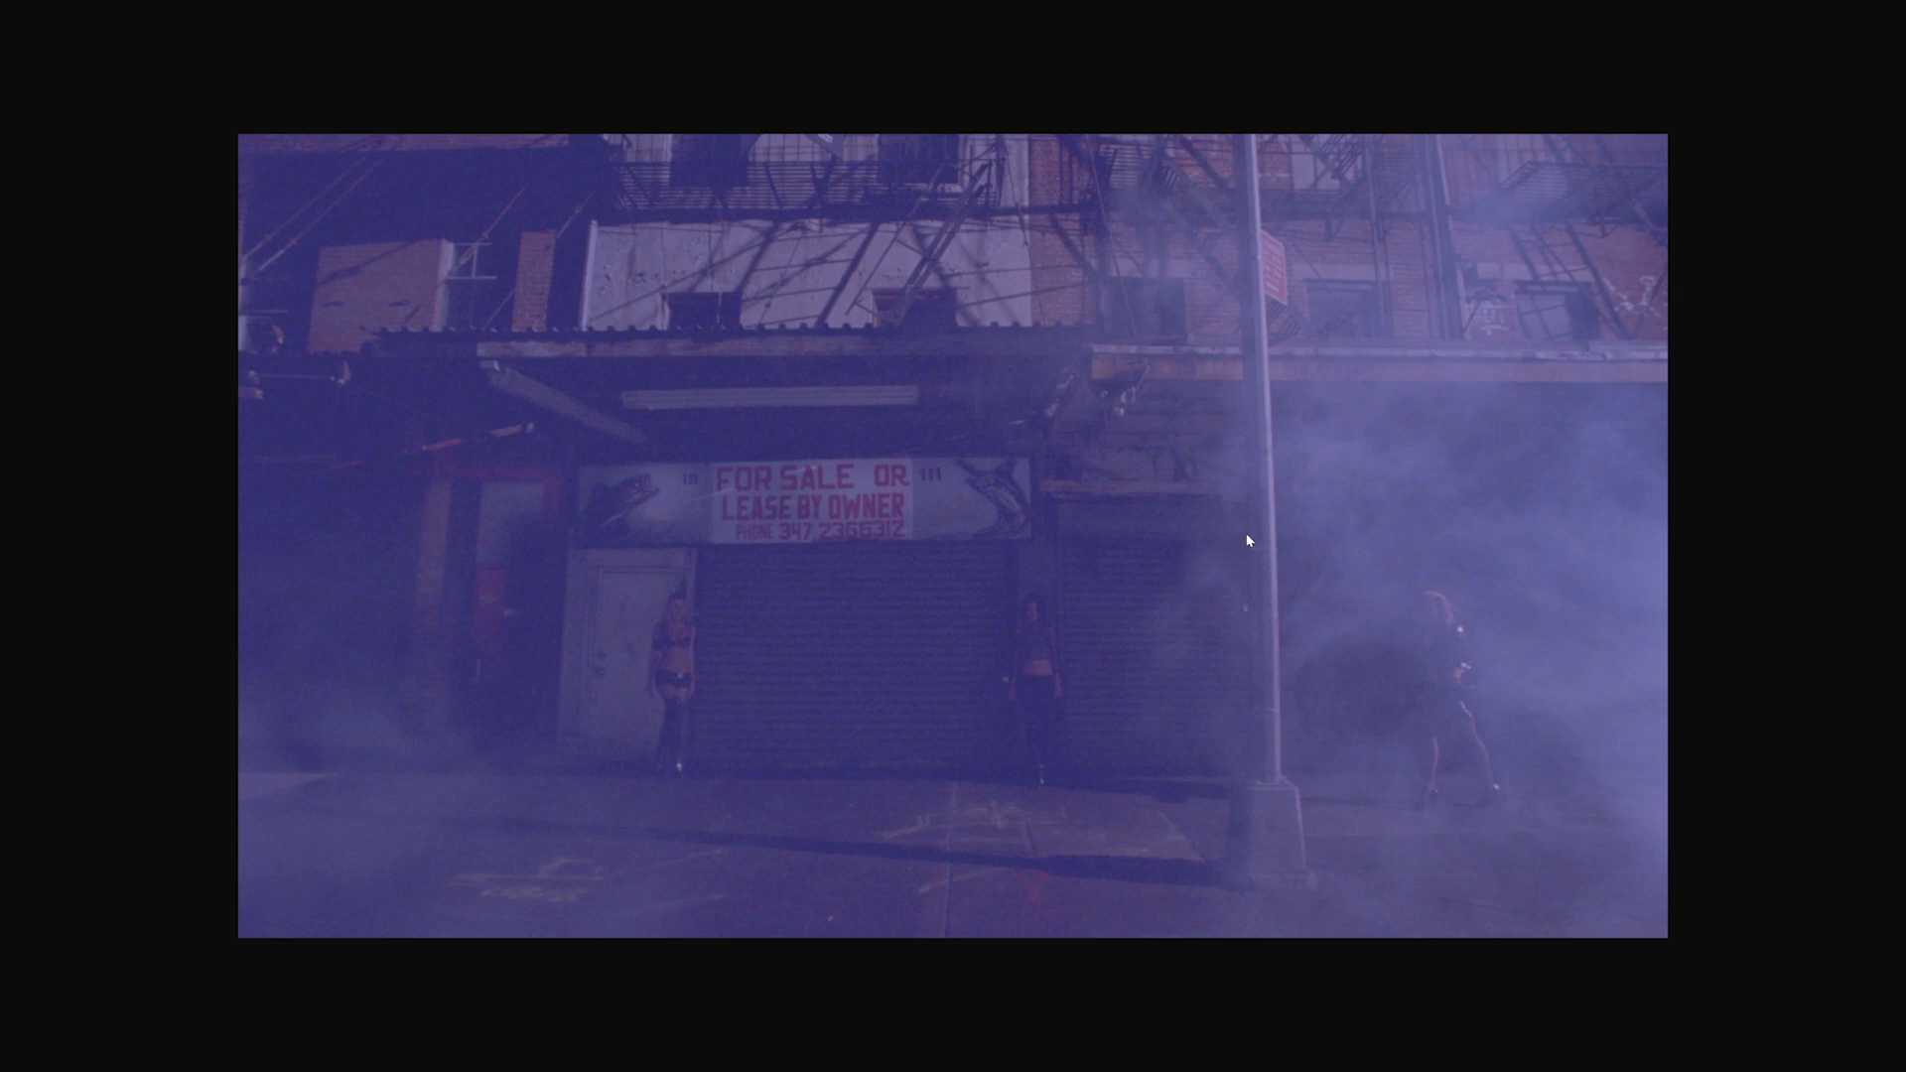
key(f)
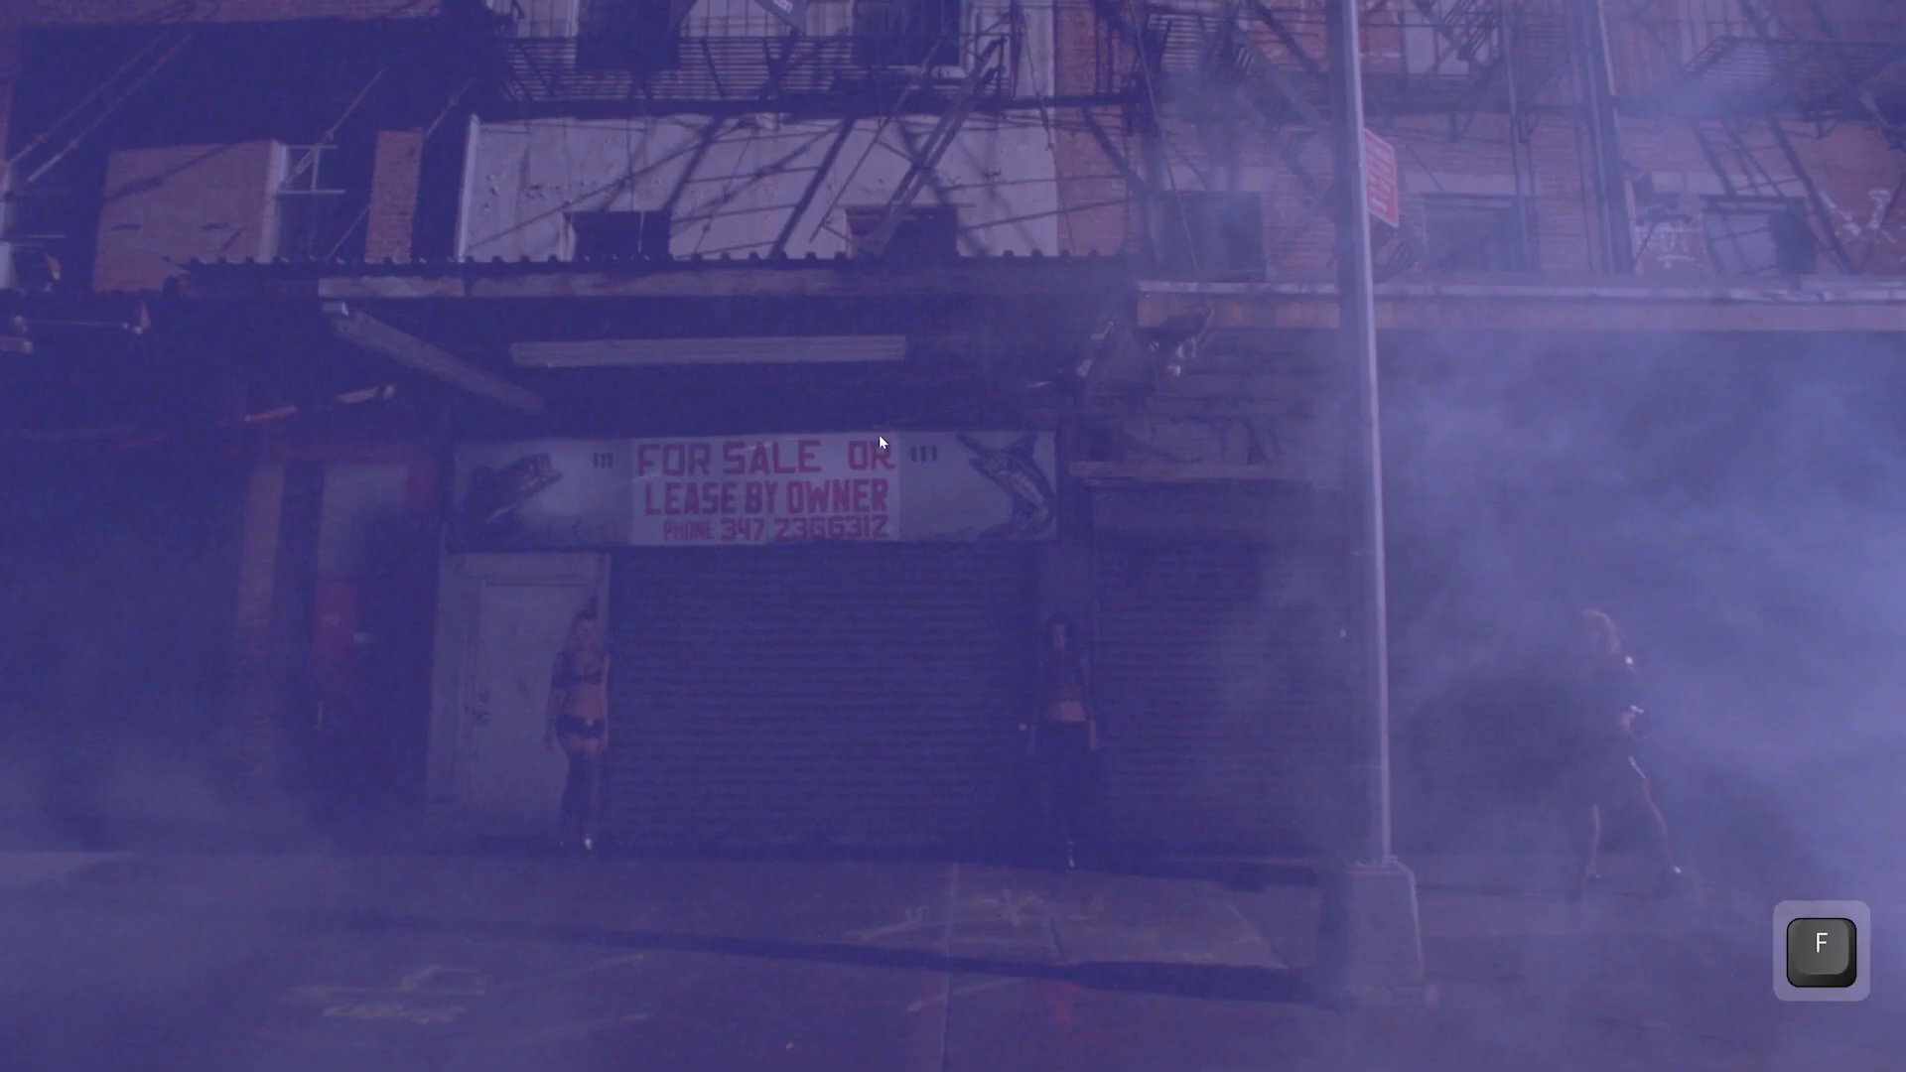
key(Tab)
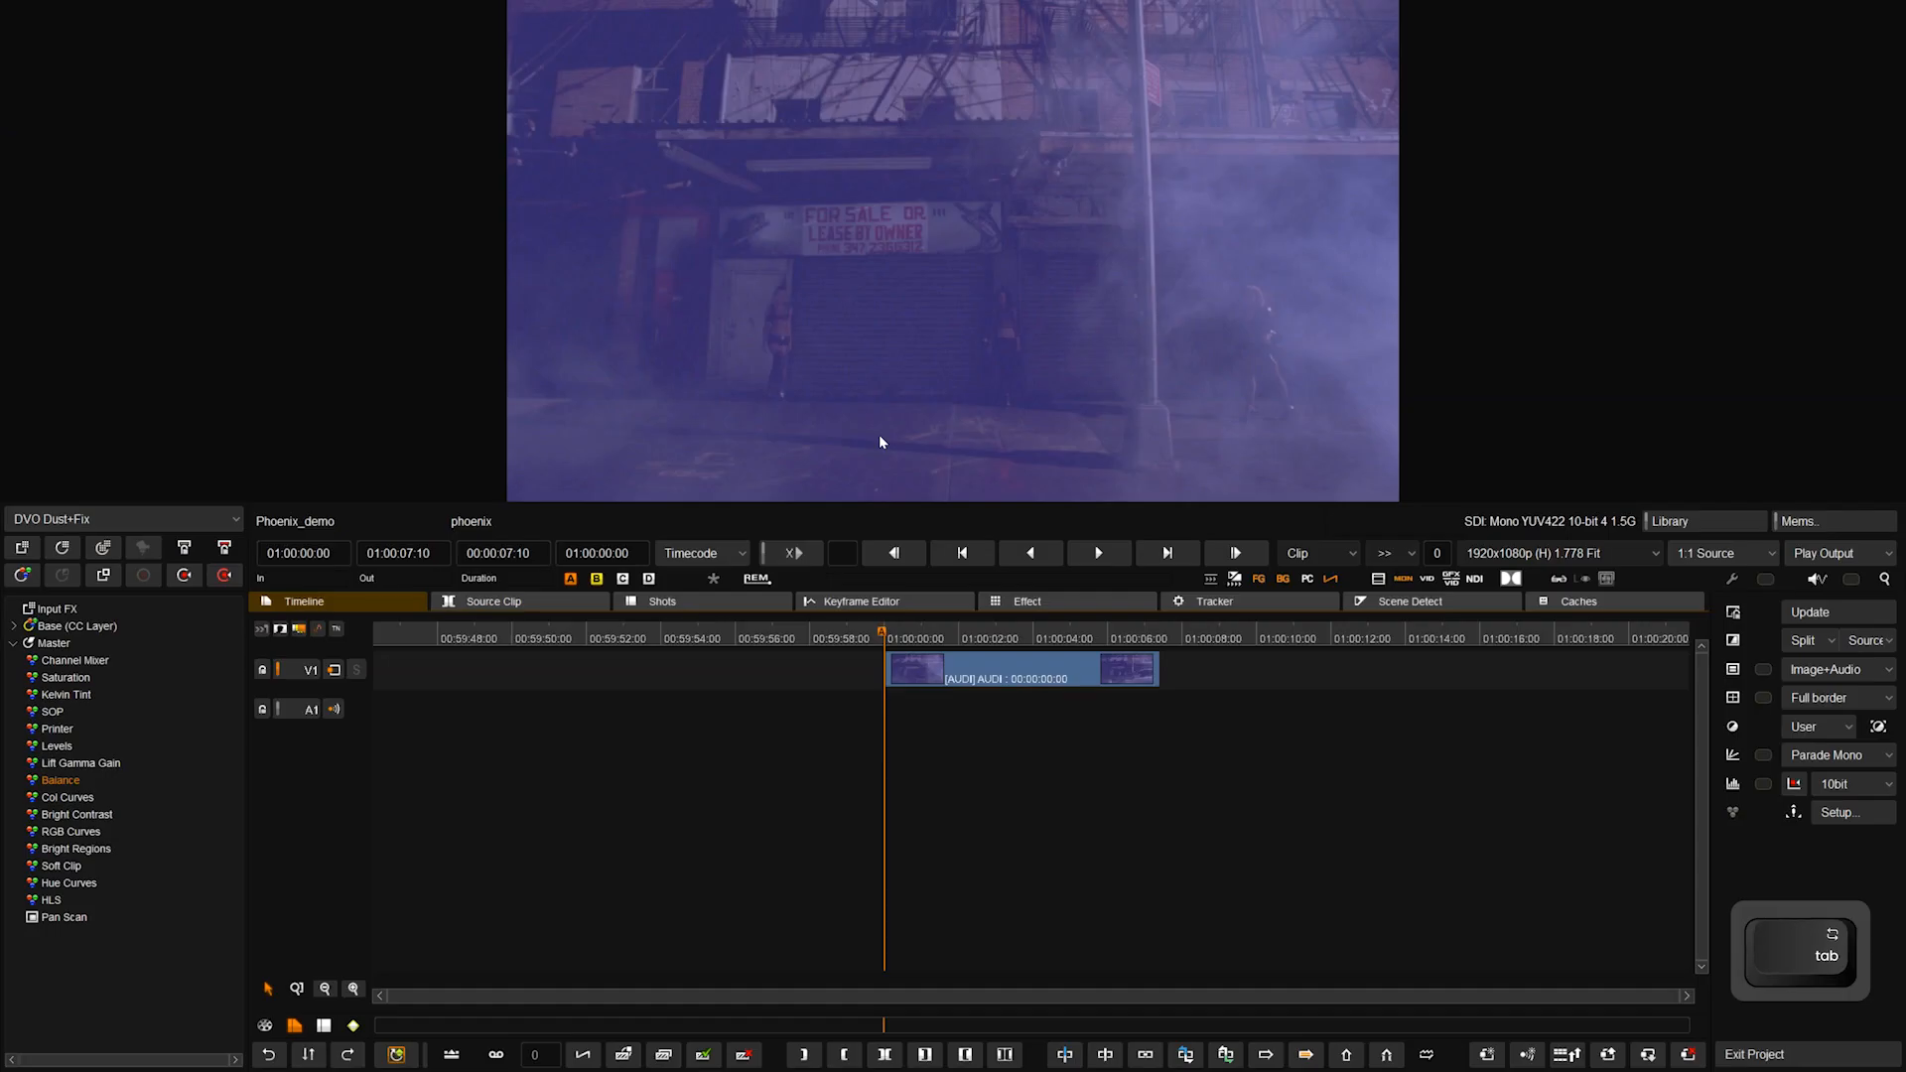
Choose DVO Velvet from the DVO Video effects while in the enlarged viewer layout, and return to the timeline layout.
key(ctrl+Tab)
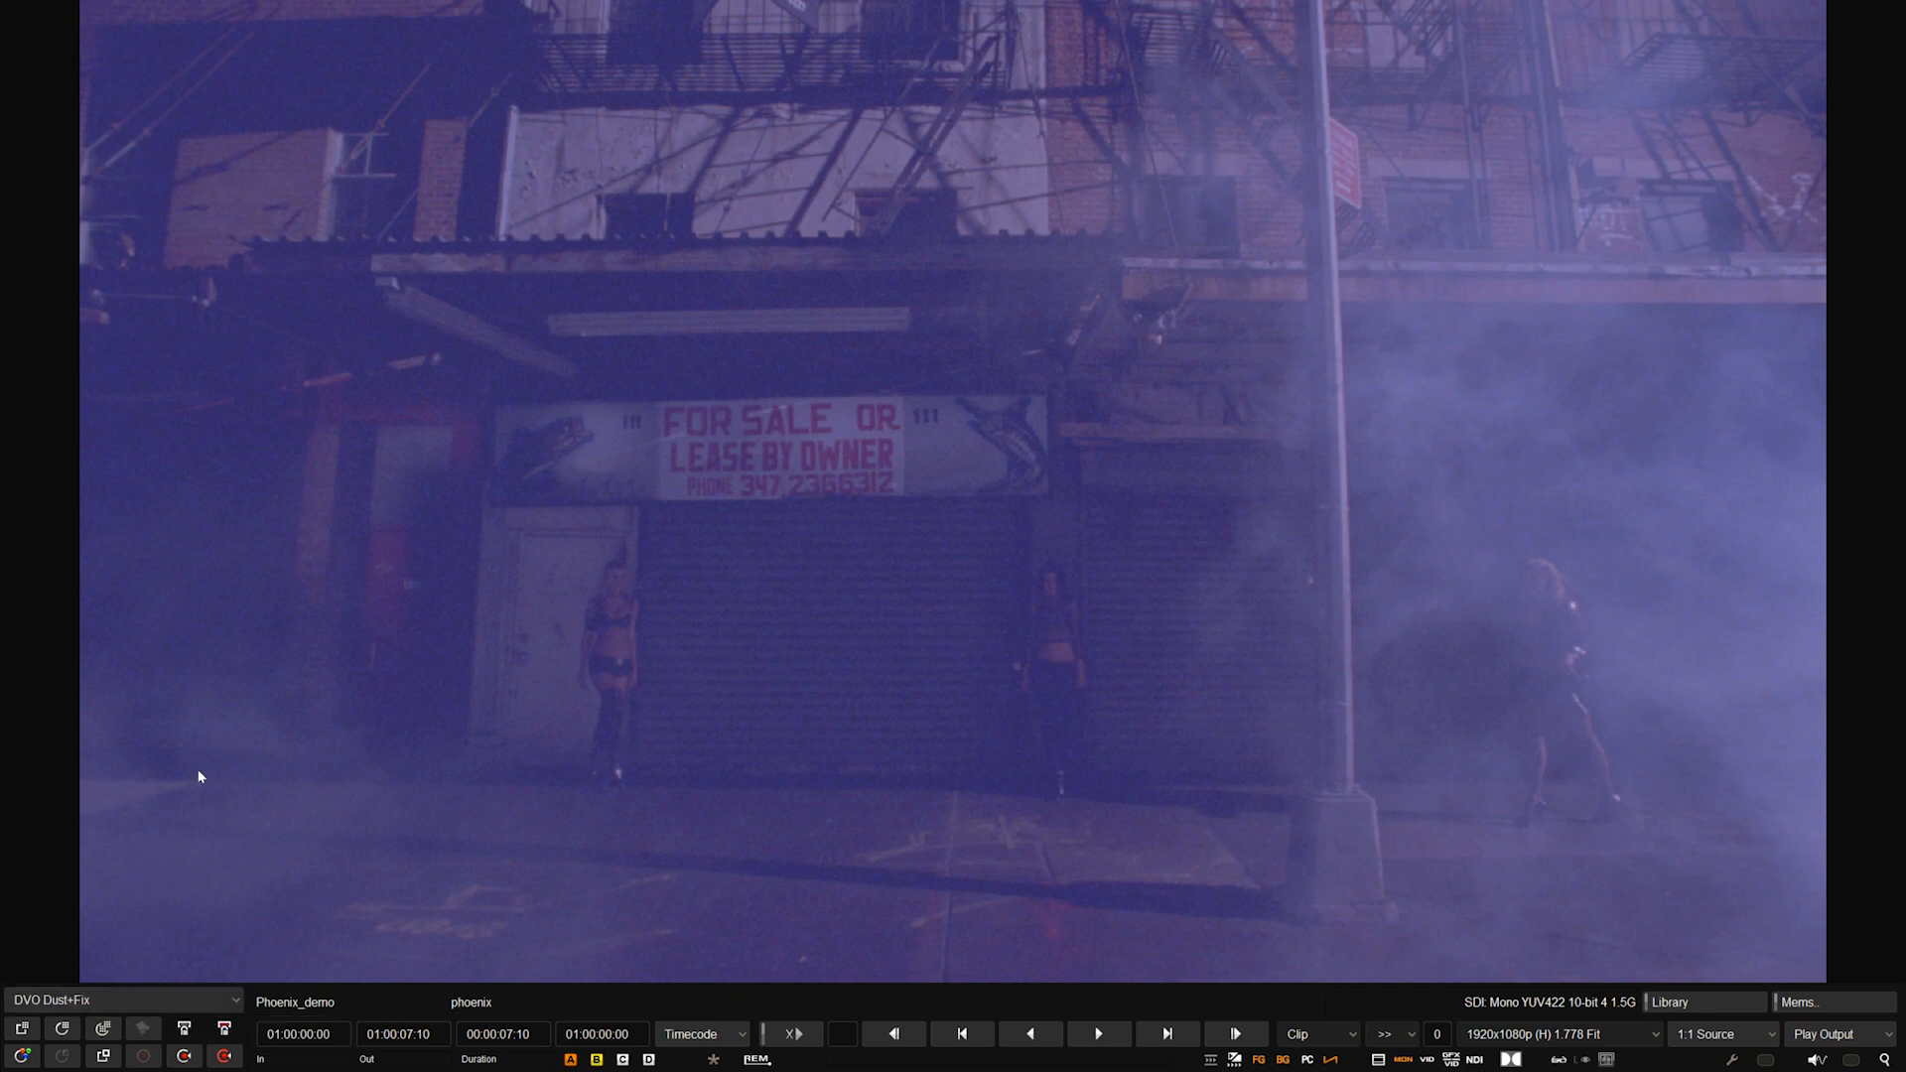
click(187, 1001)
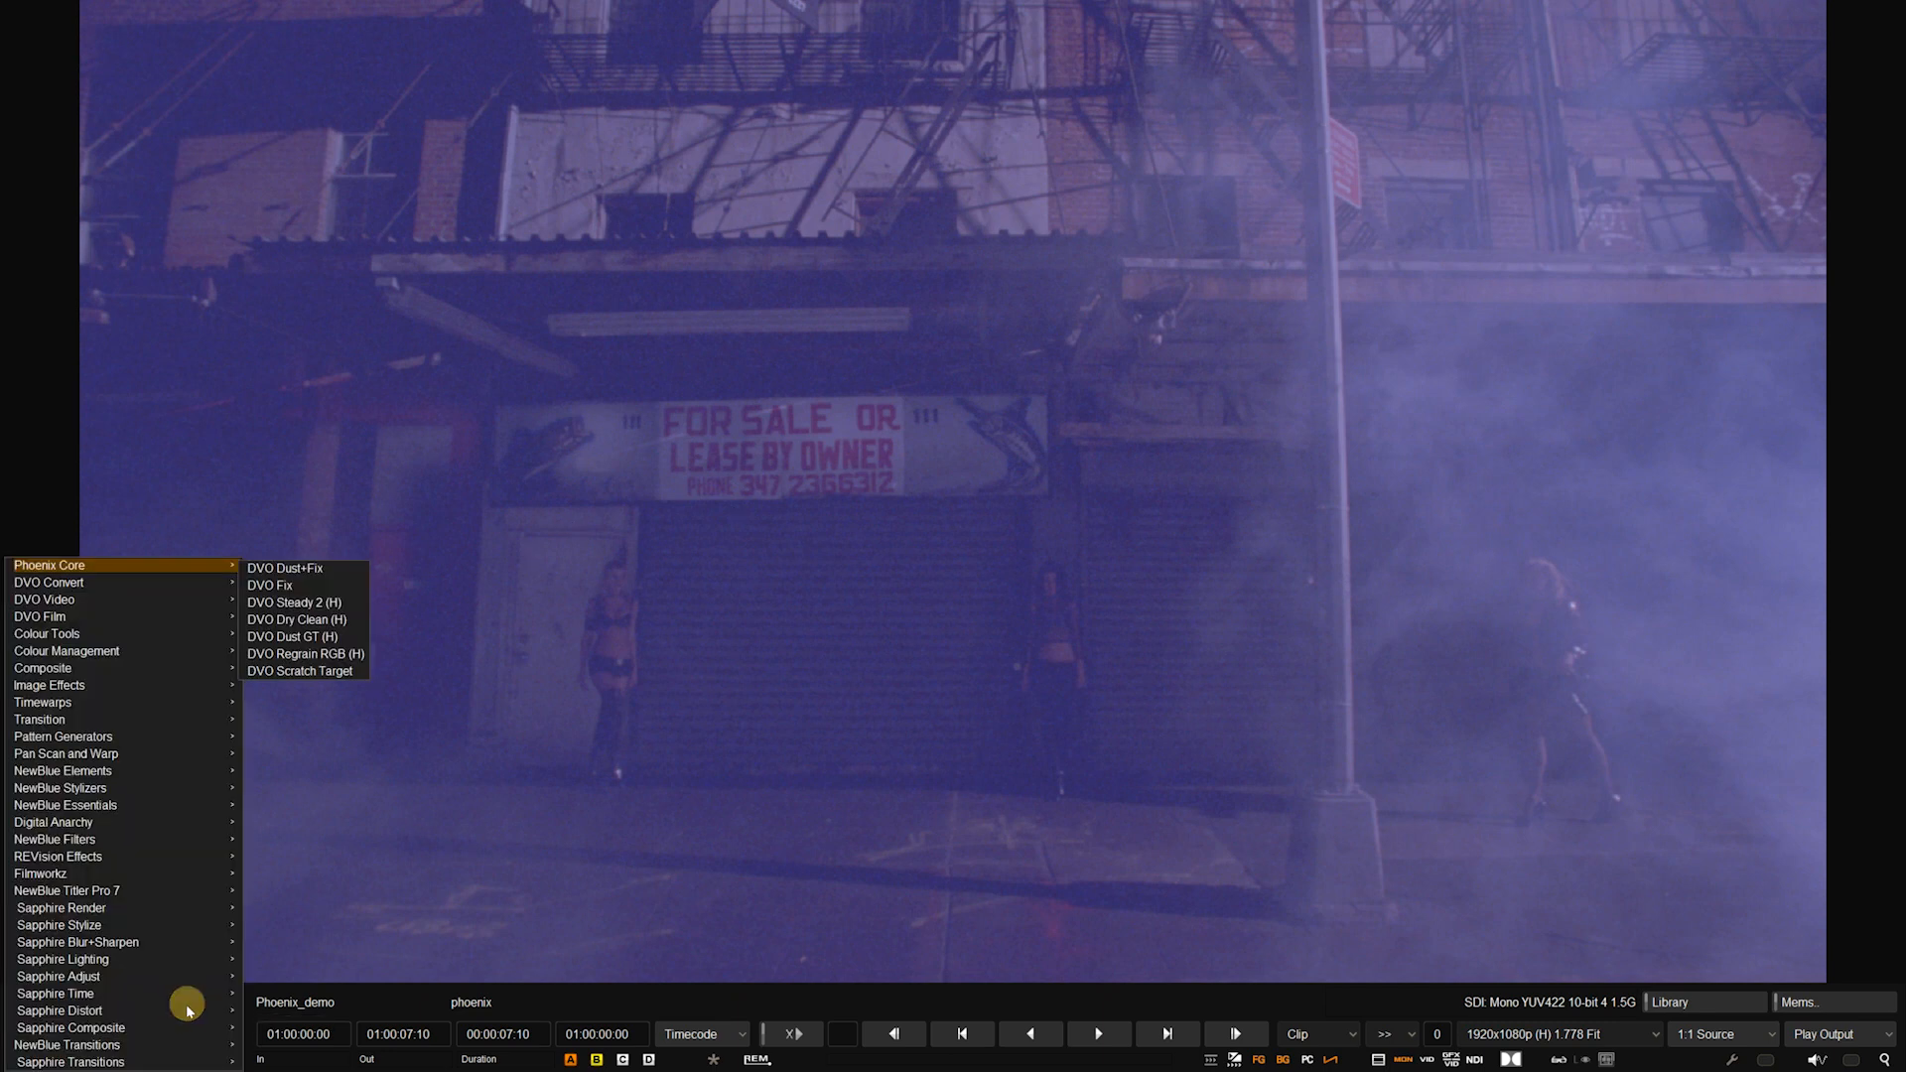
mouse_move(196, 668)
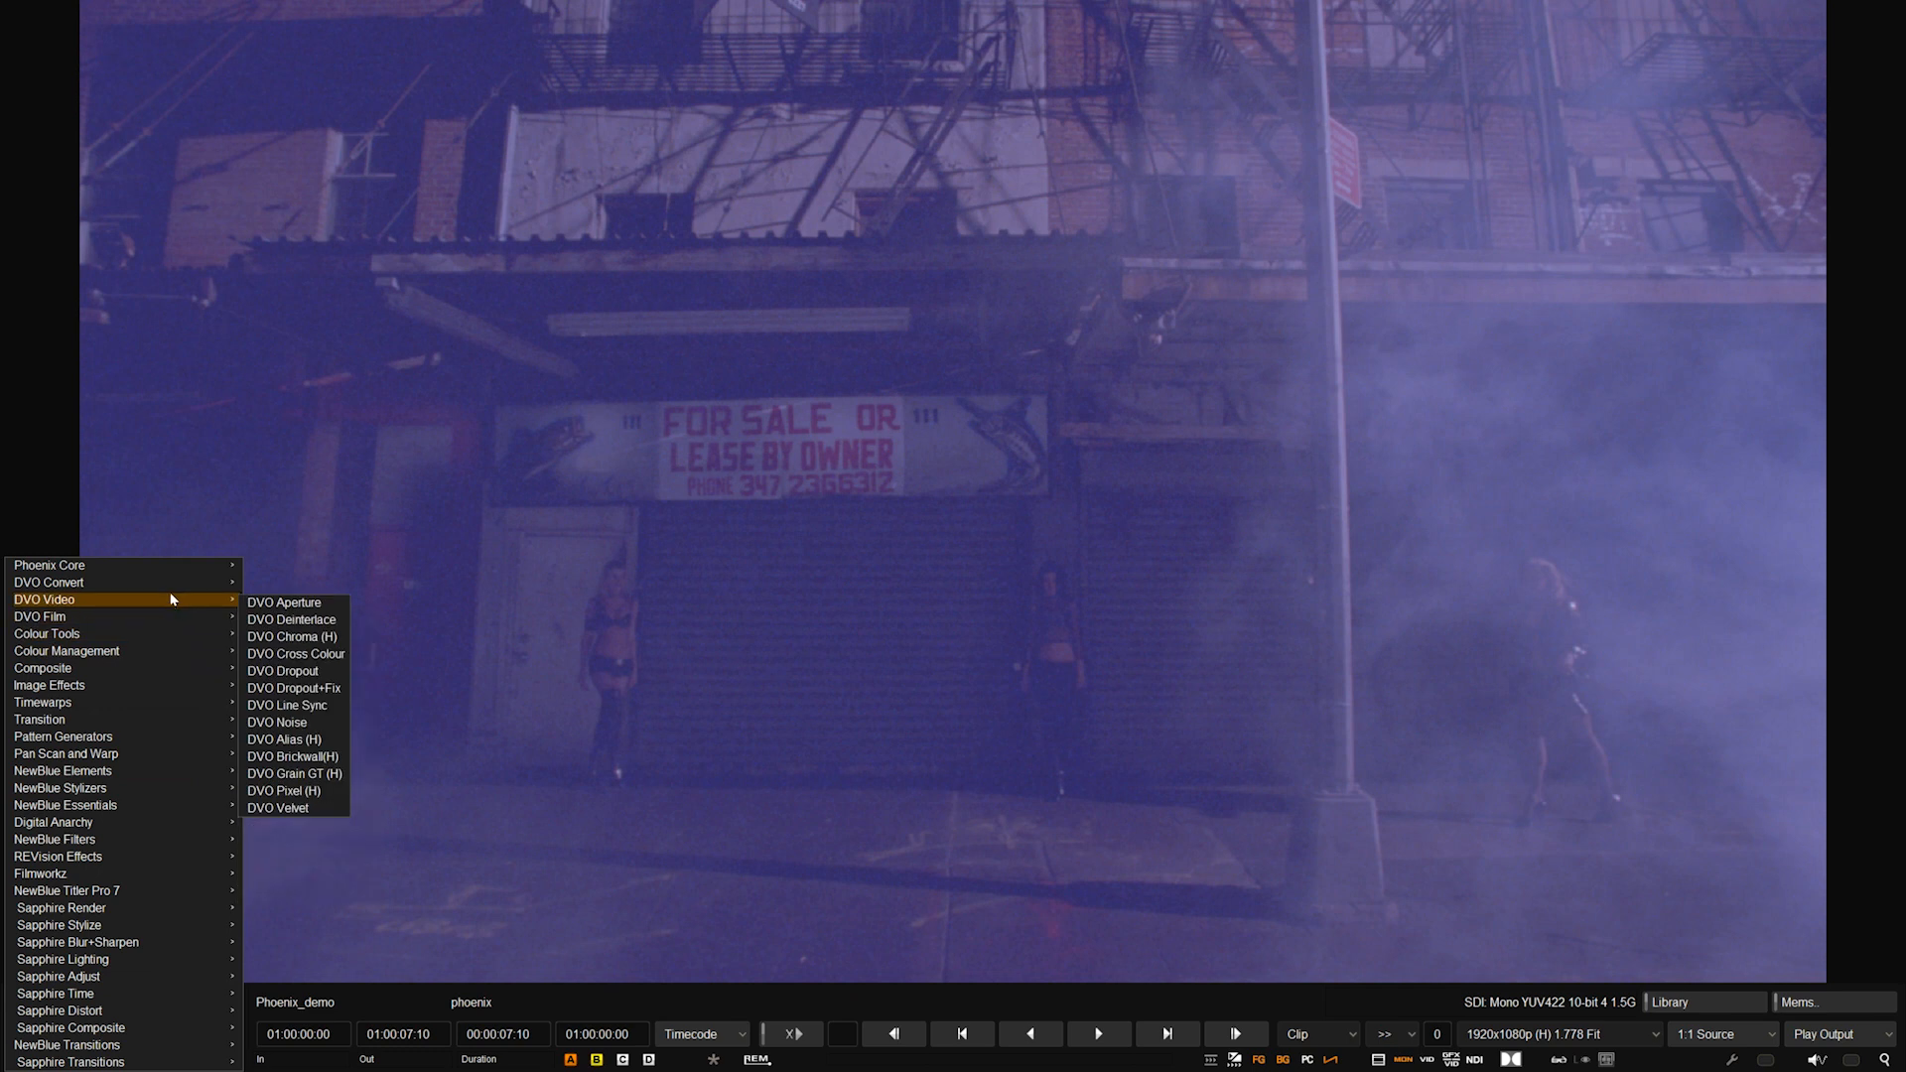
mouse_move(164, 568)
click(307, 807)
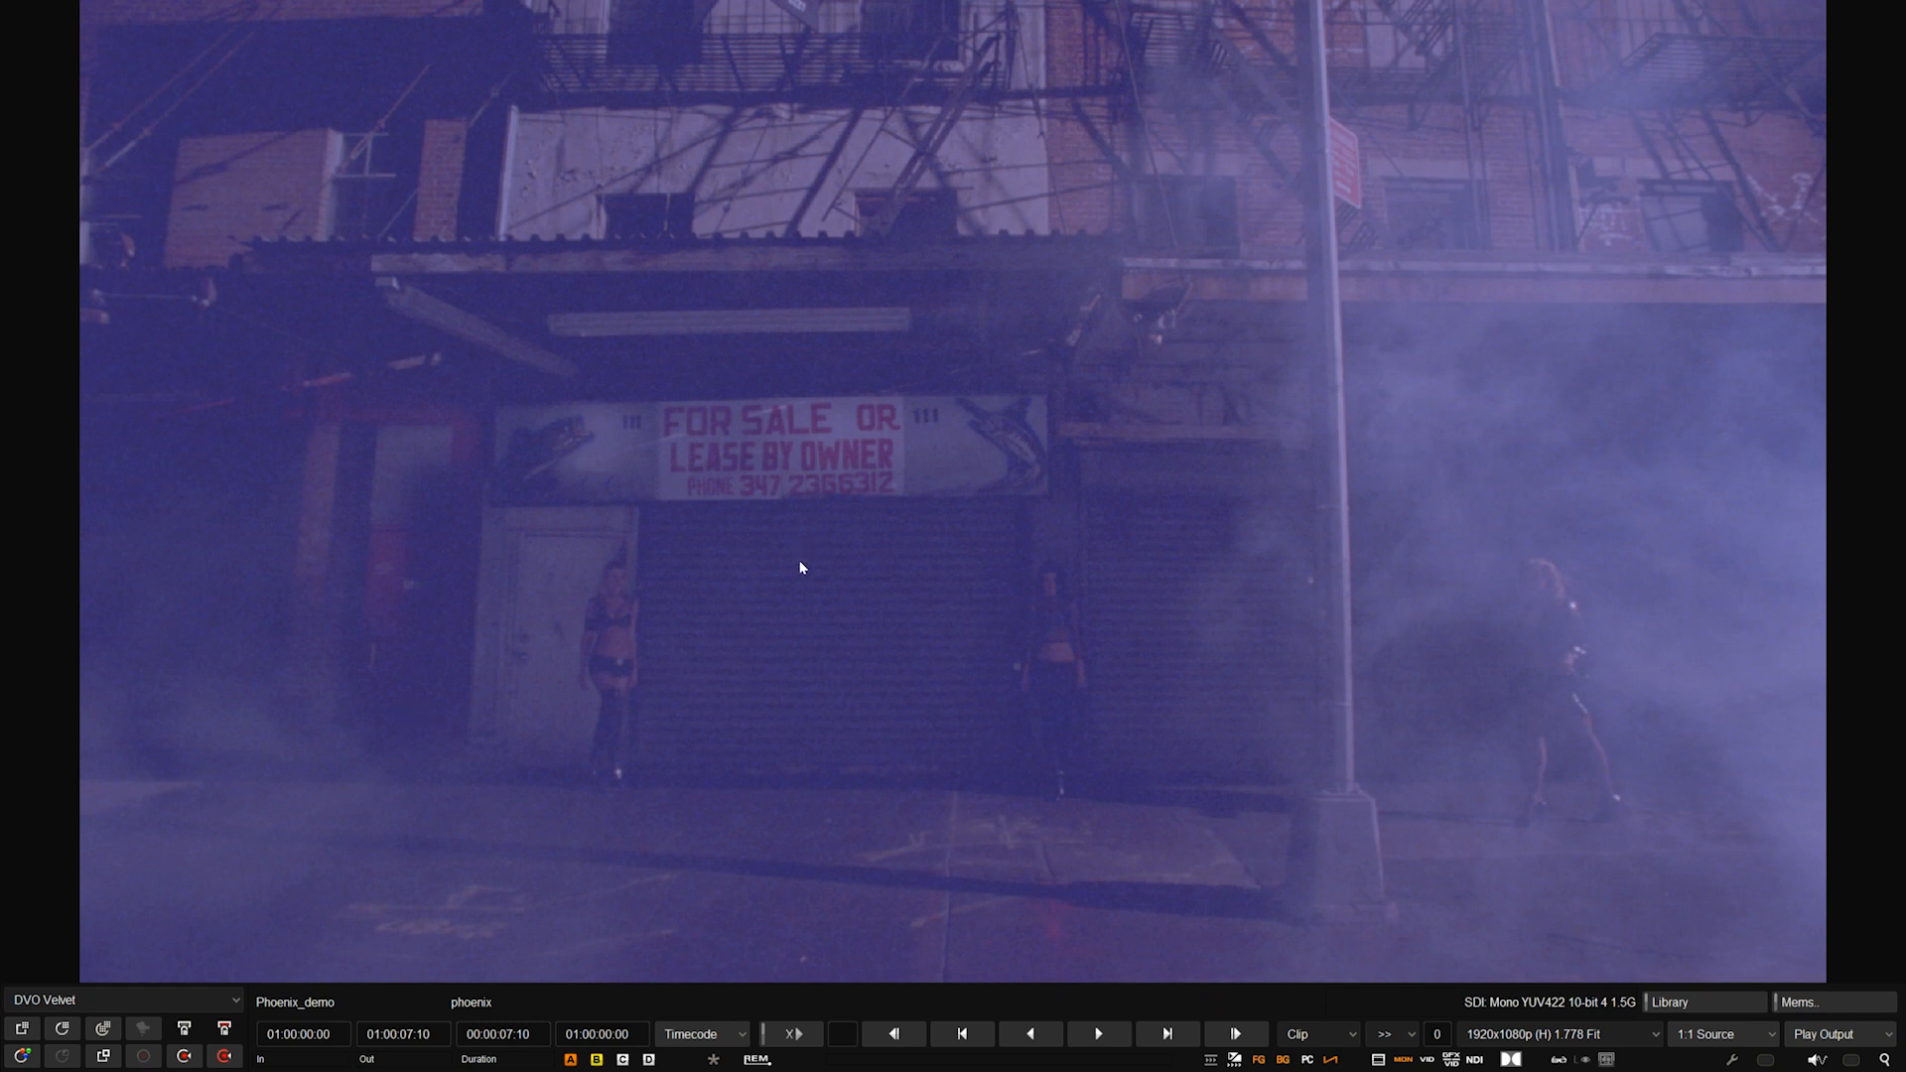
key(ctrl+Tab)
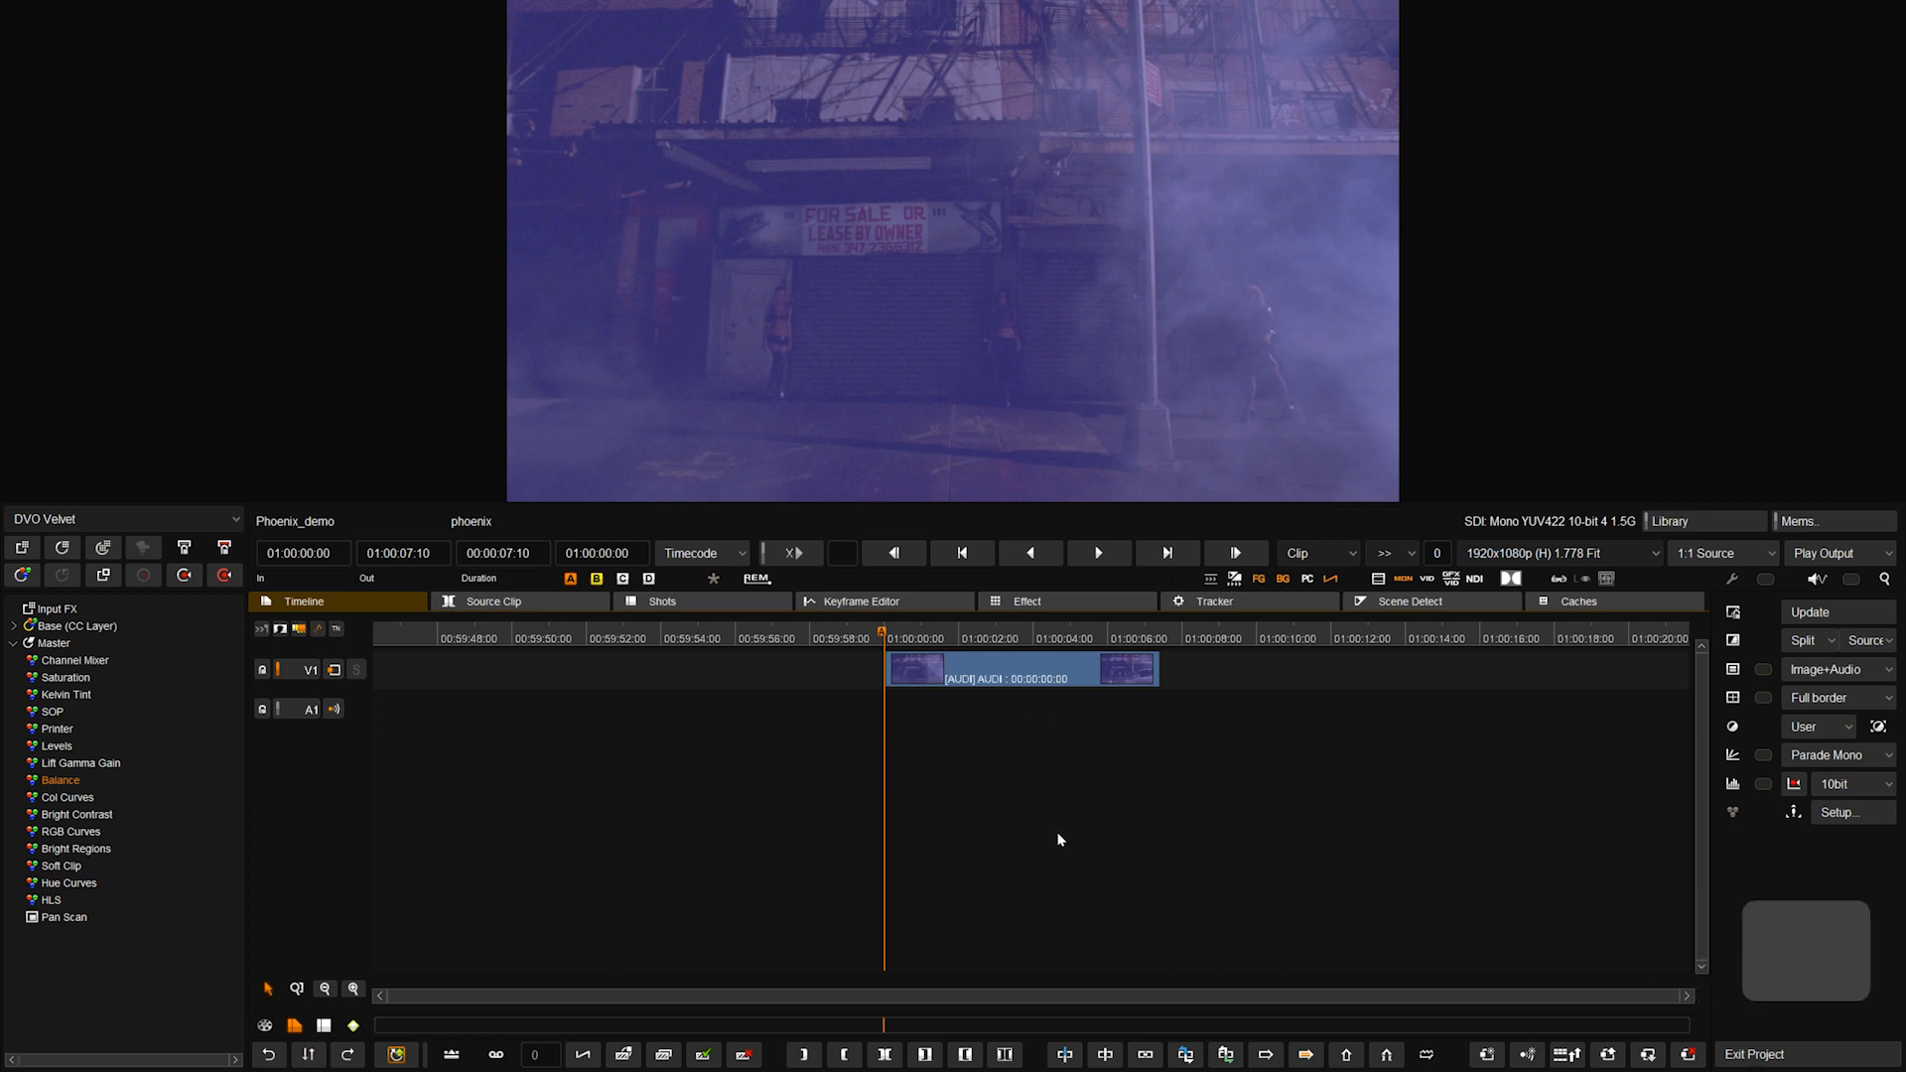
Switch to the layout with a taller viewer above a reduced timeline, and play the AUDI clip.
key(ctrl+F2)
key(ctrl+F2)
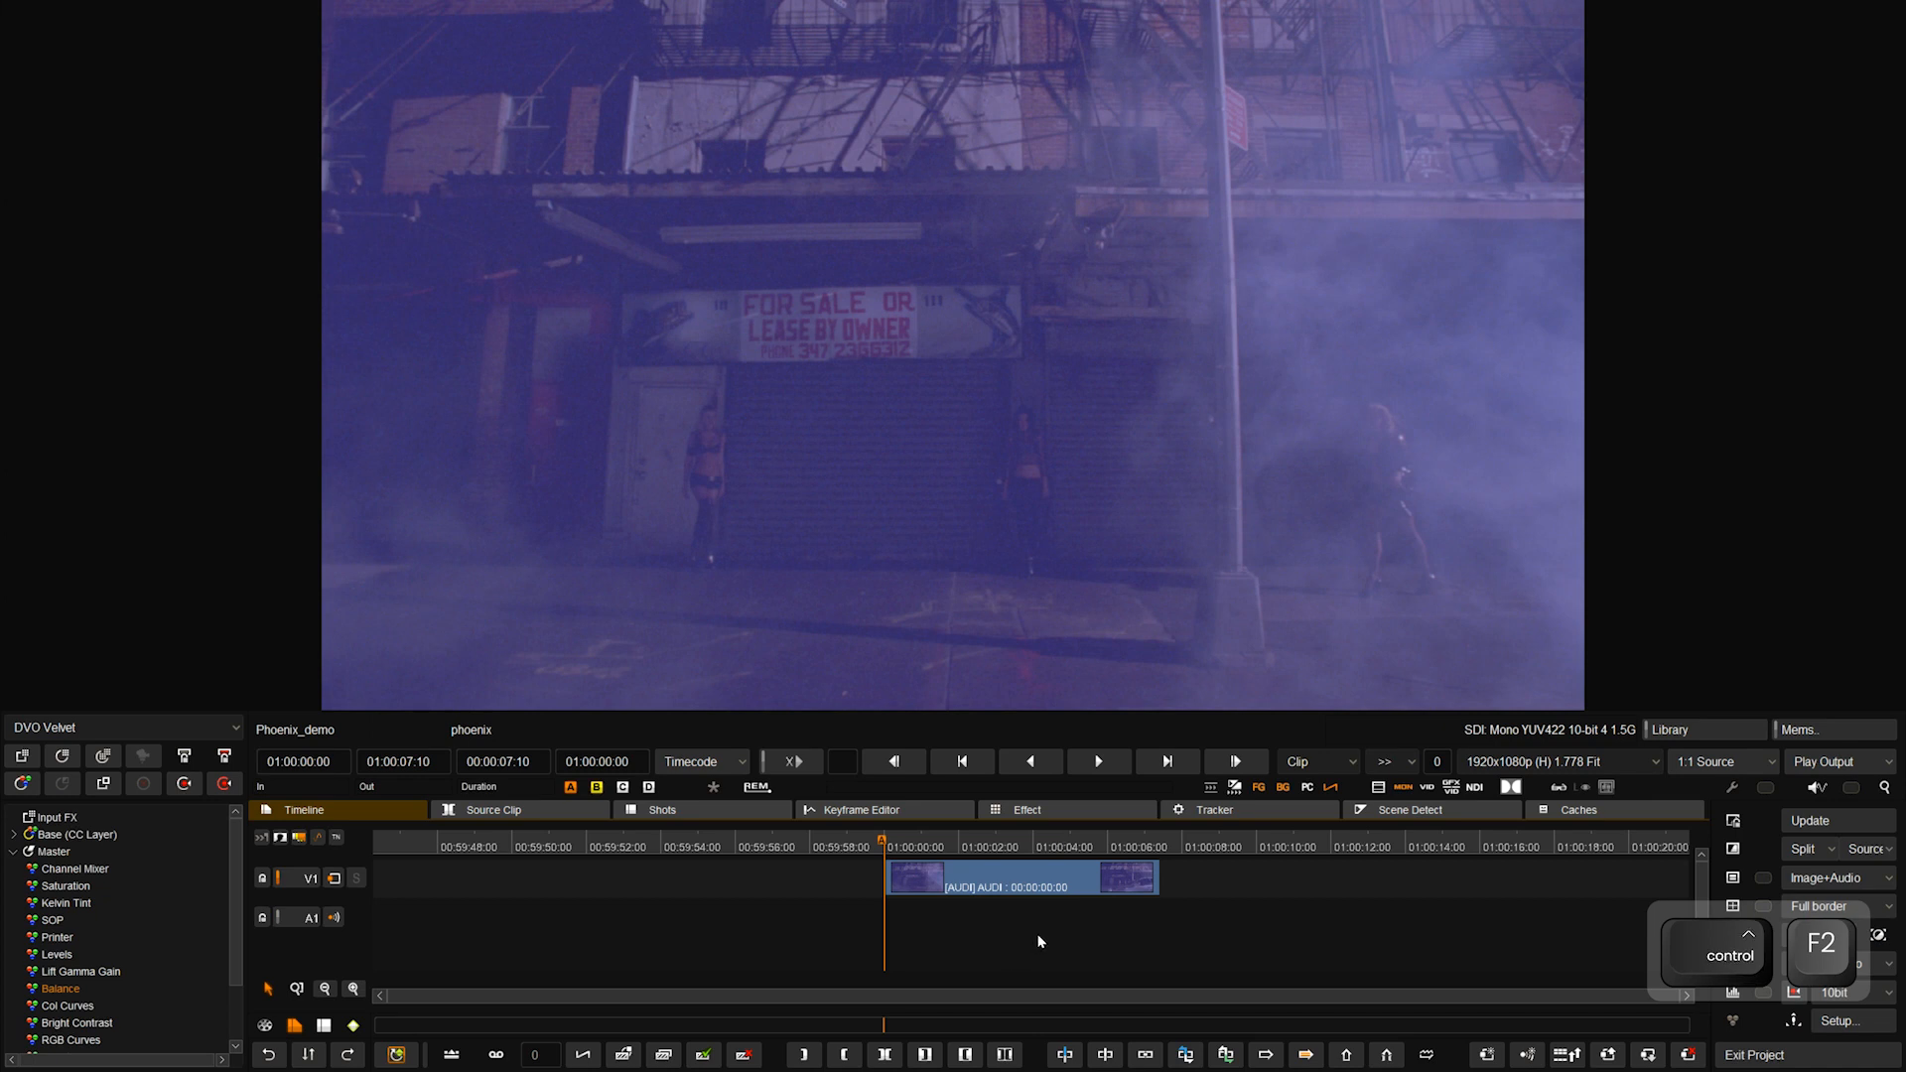
key(space)
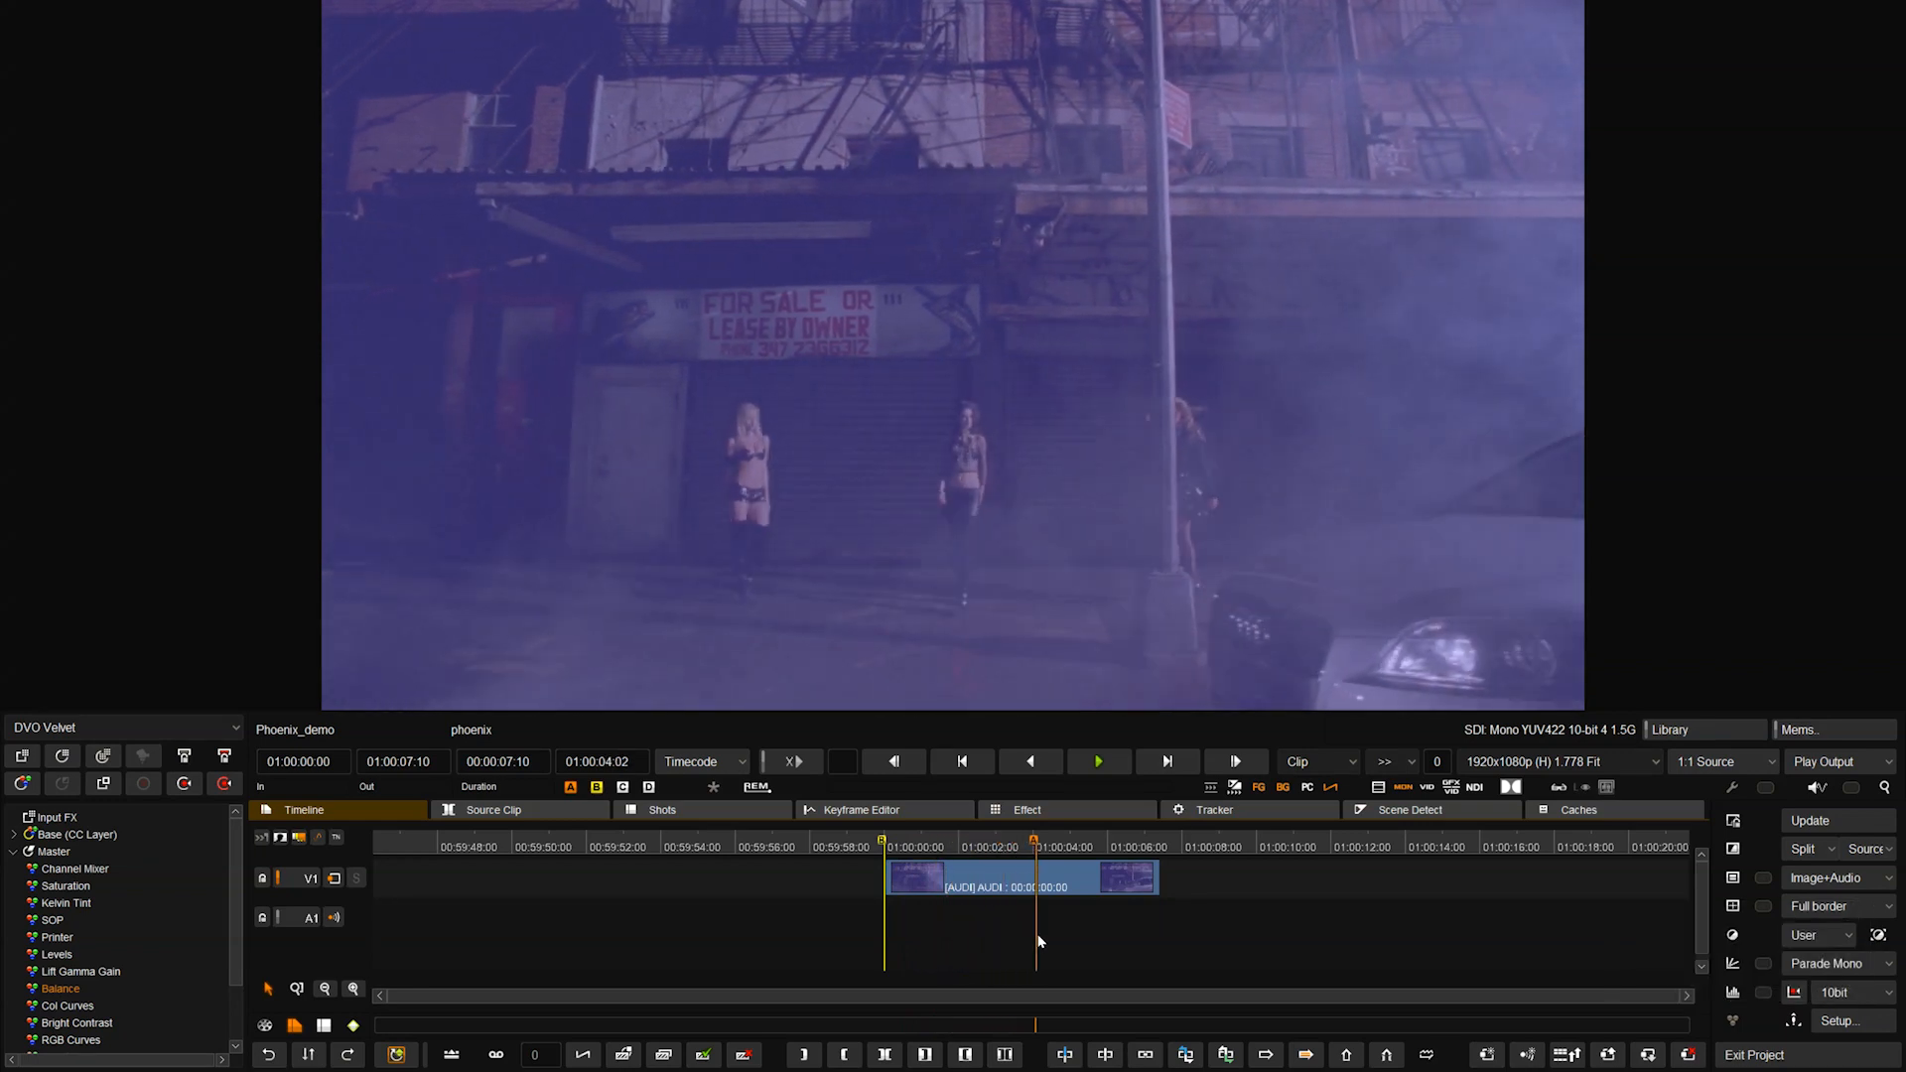
key(space)
key(l)
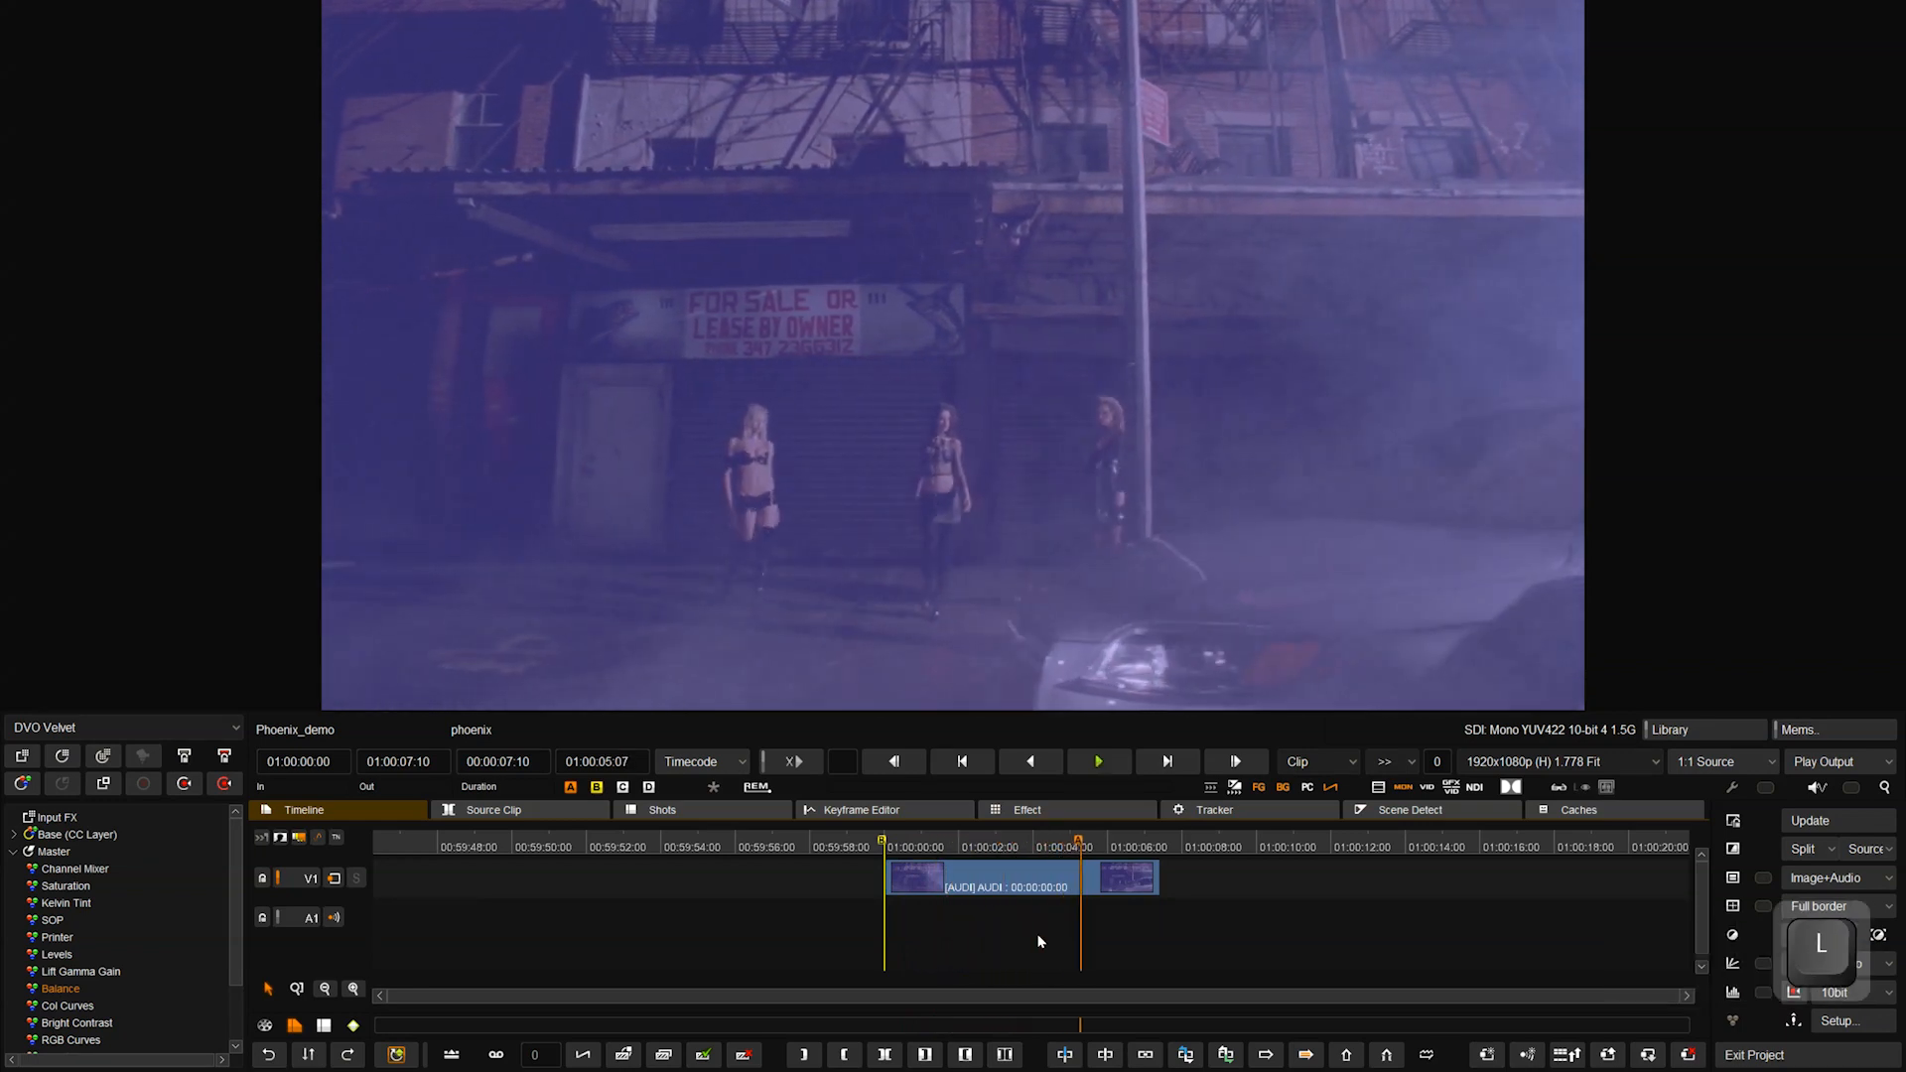
Play the AUDI clip in reverse and stop playback, going backward a second time before stopping.
key(j)
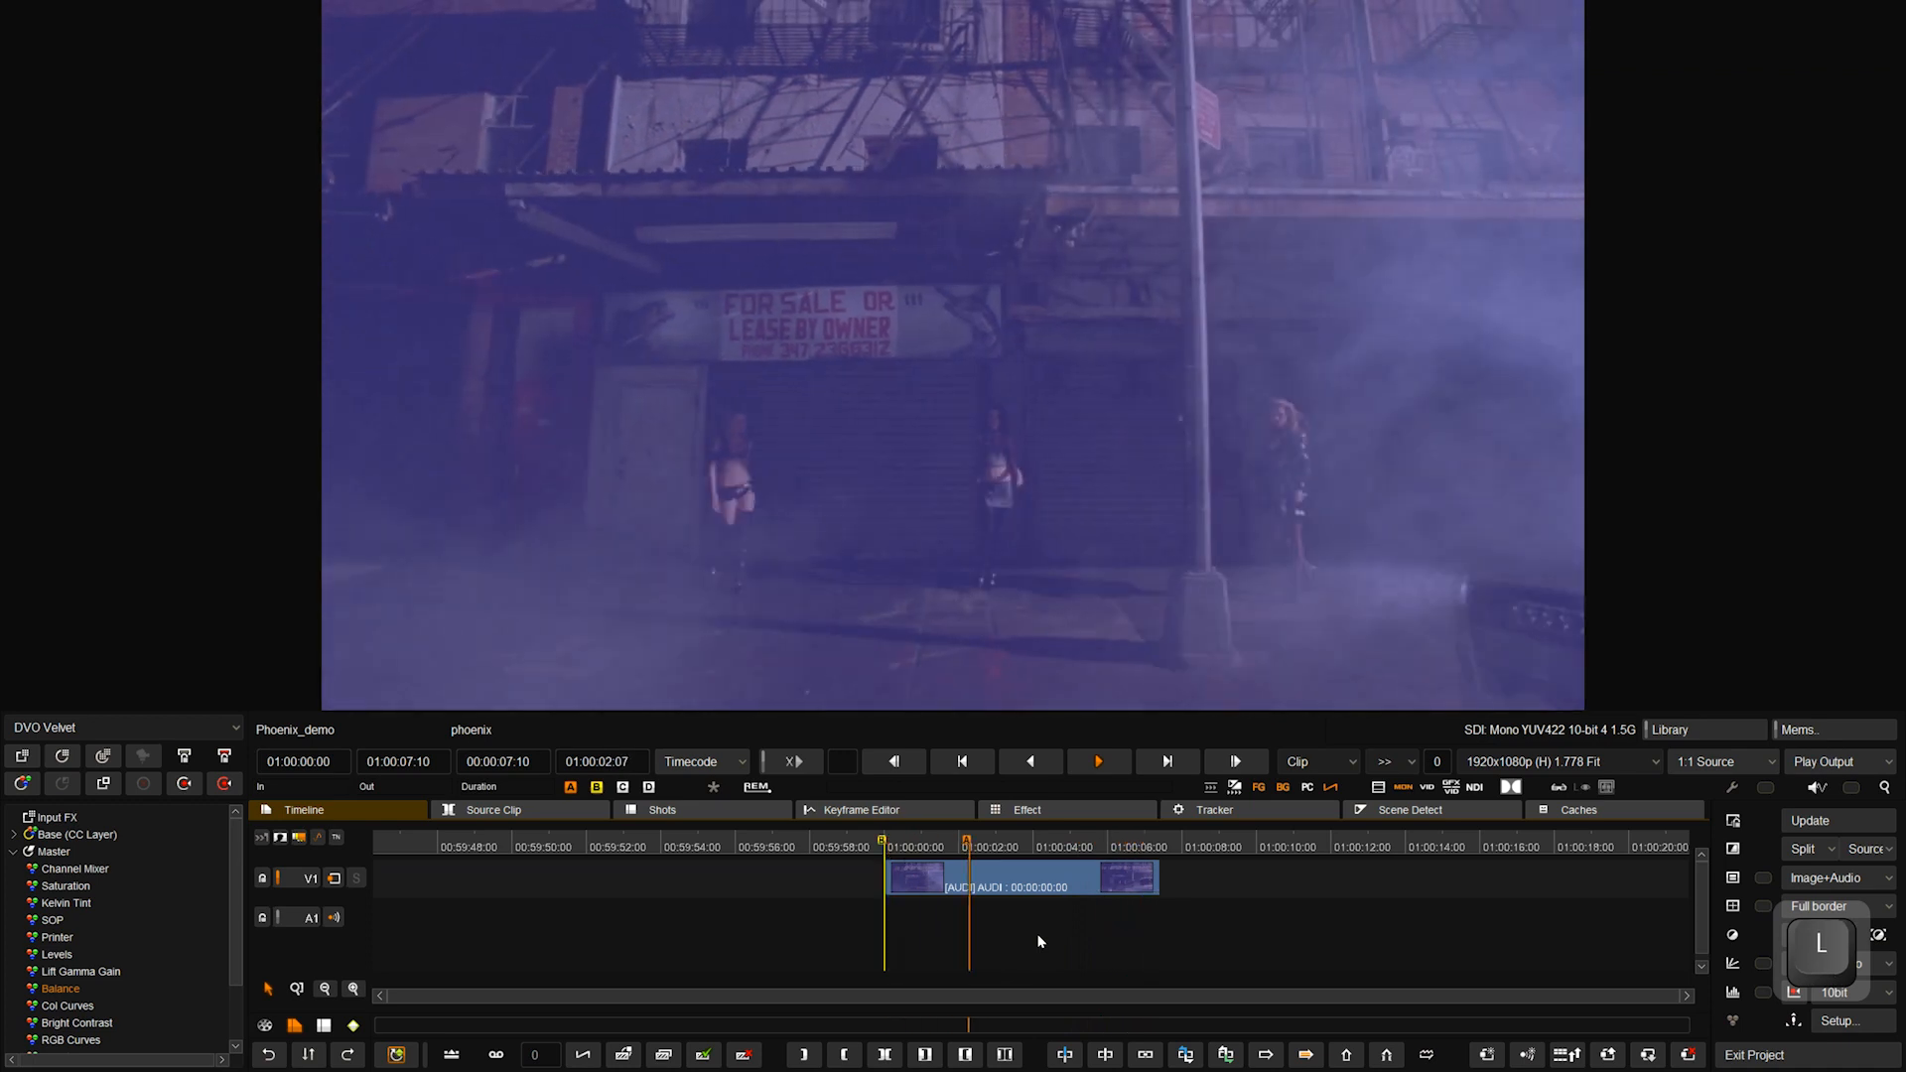
key(k)
key(j)
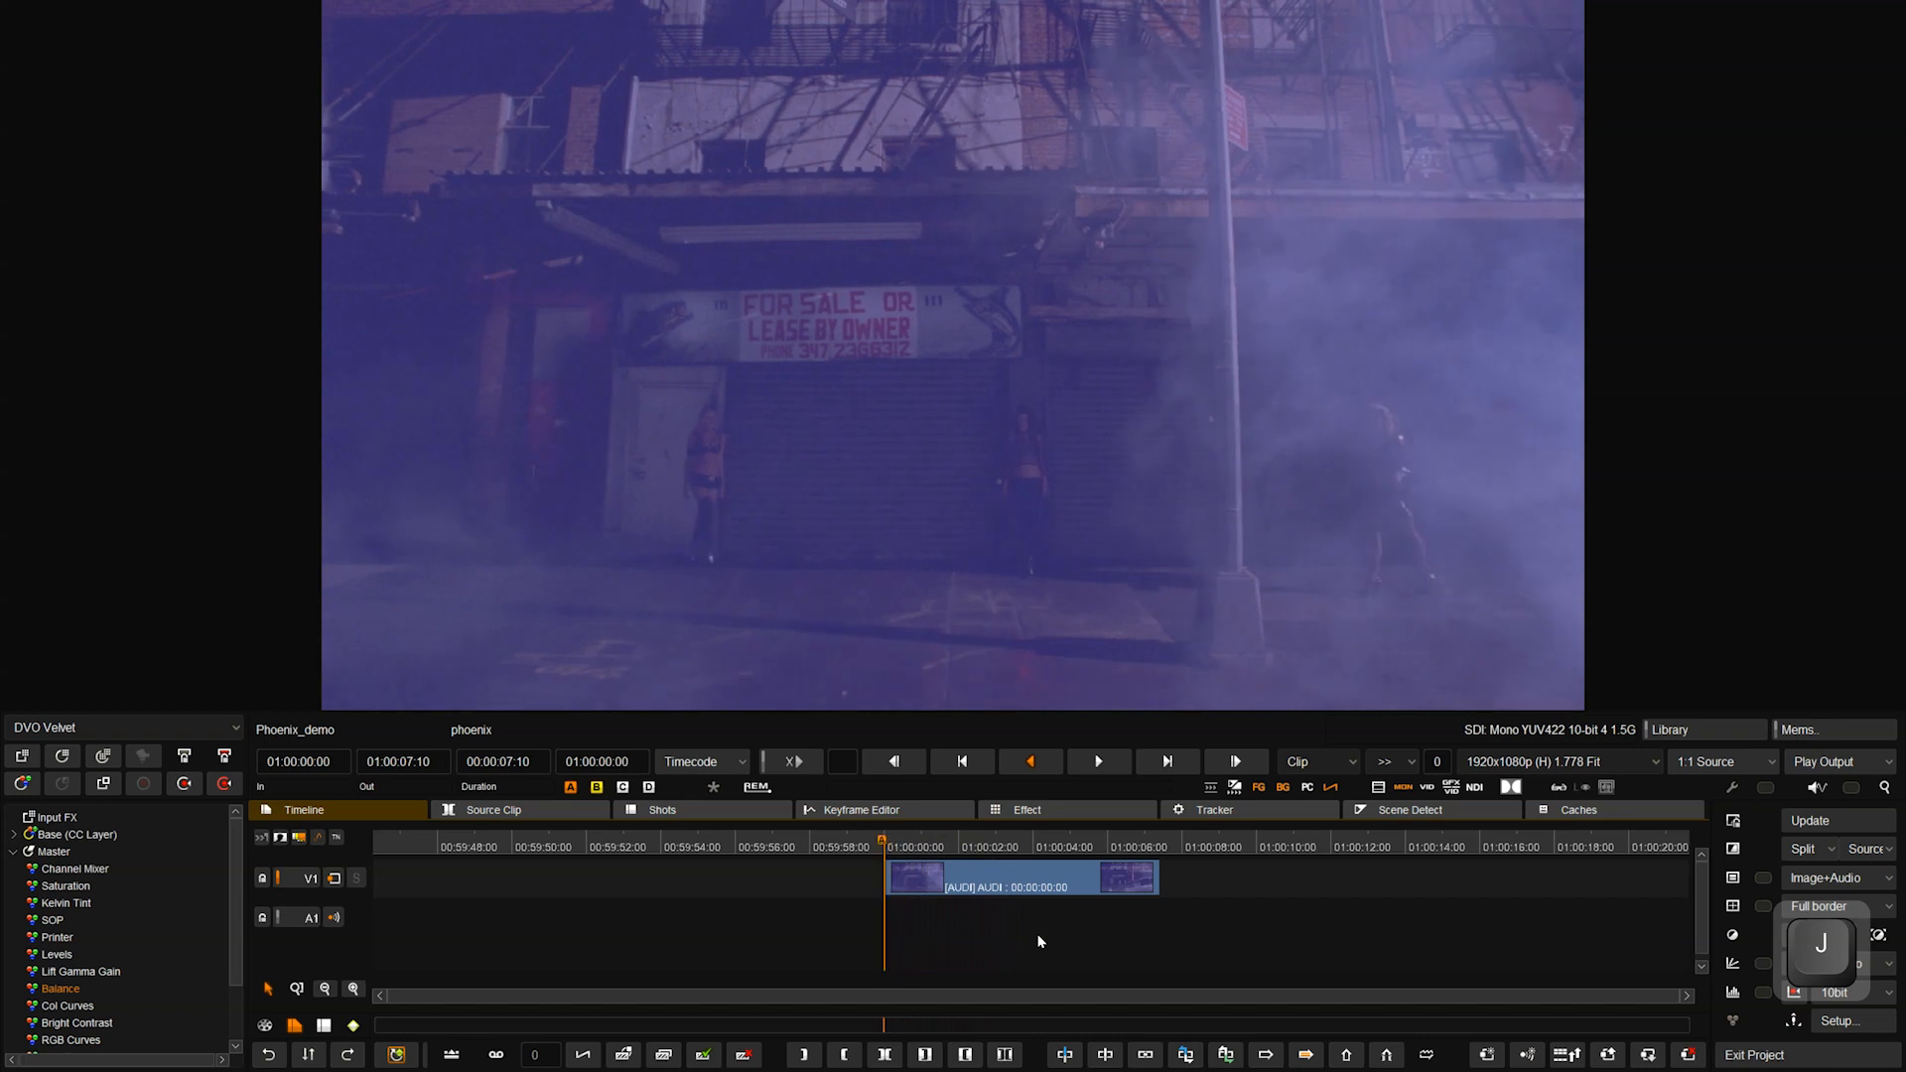
key(k)
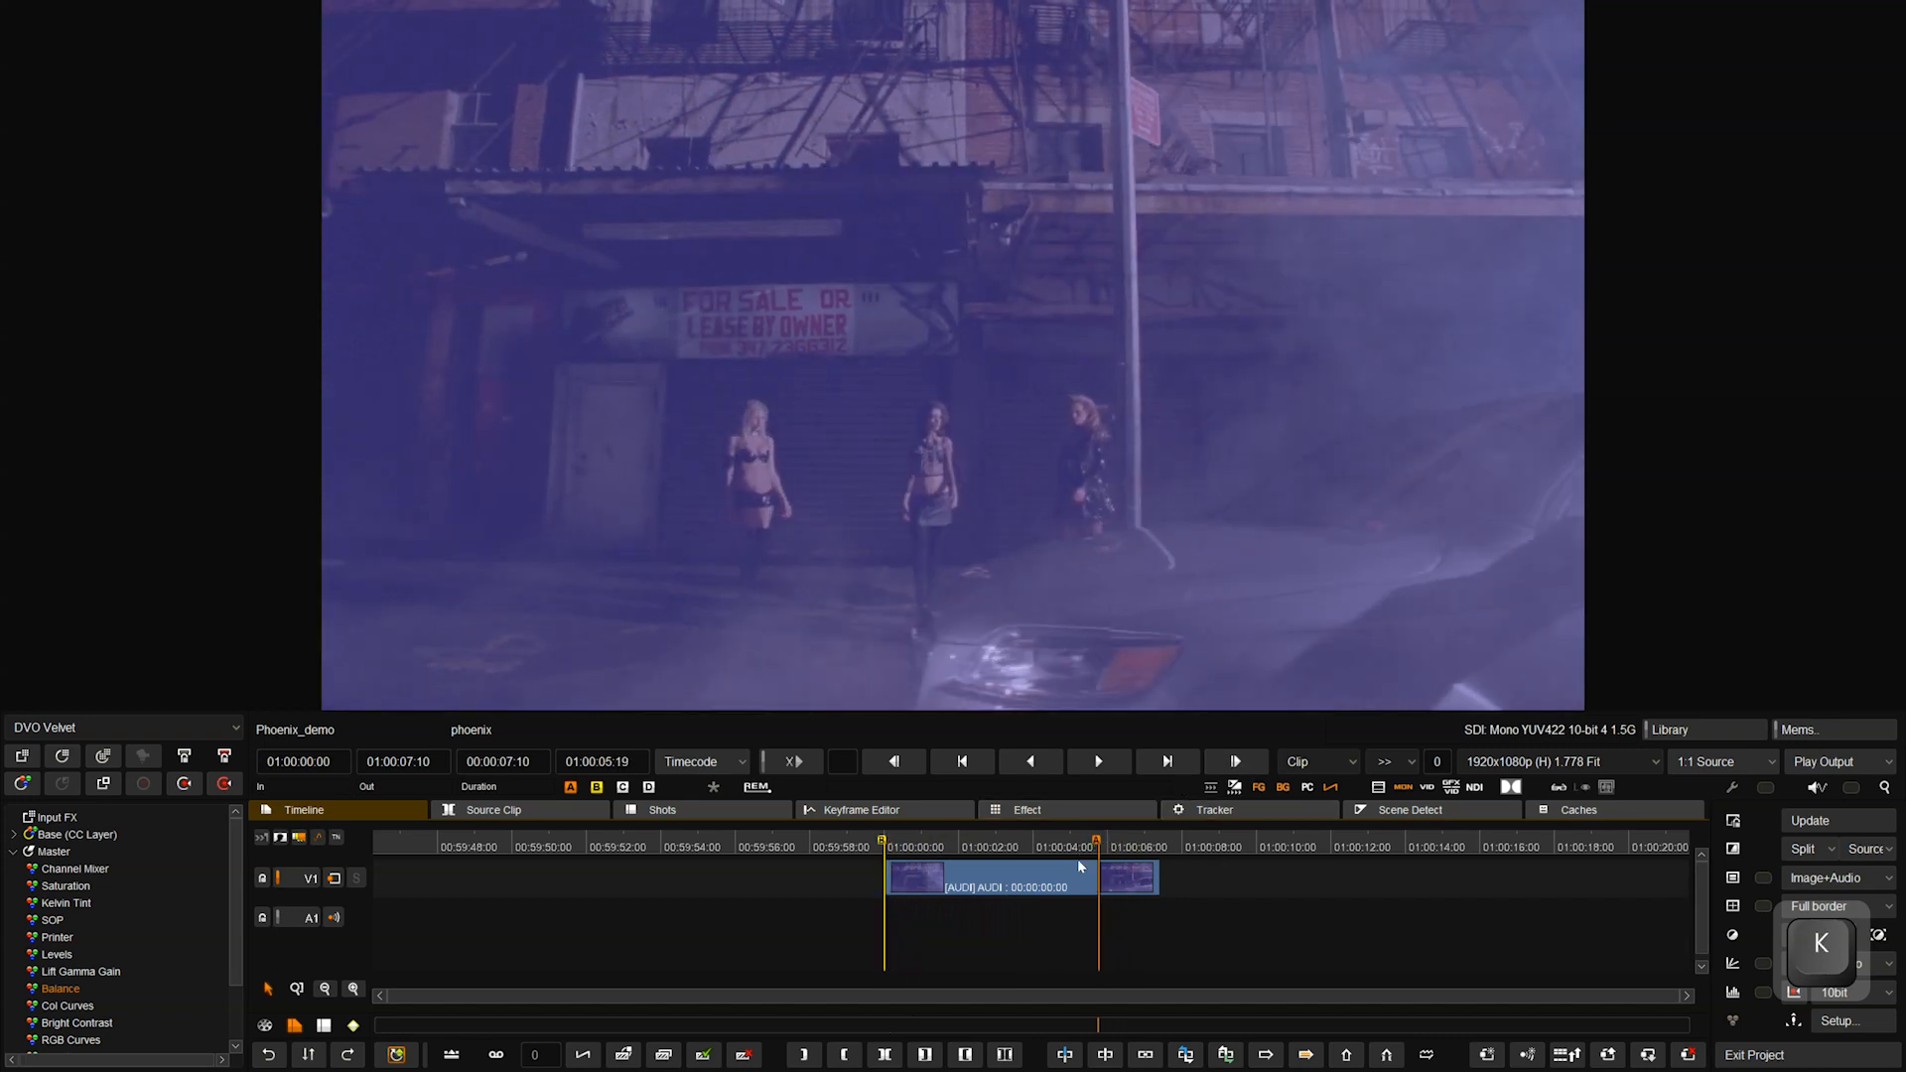
Set the playback loop mode to Frame with a range of 12 frames, and play the section around the playhead.
click(1321, 764)
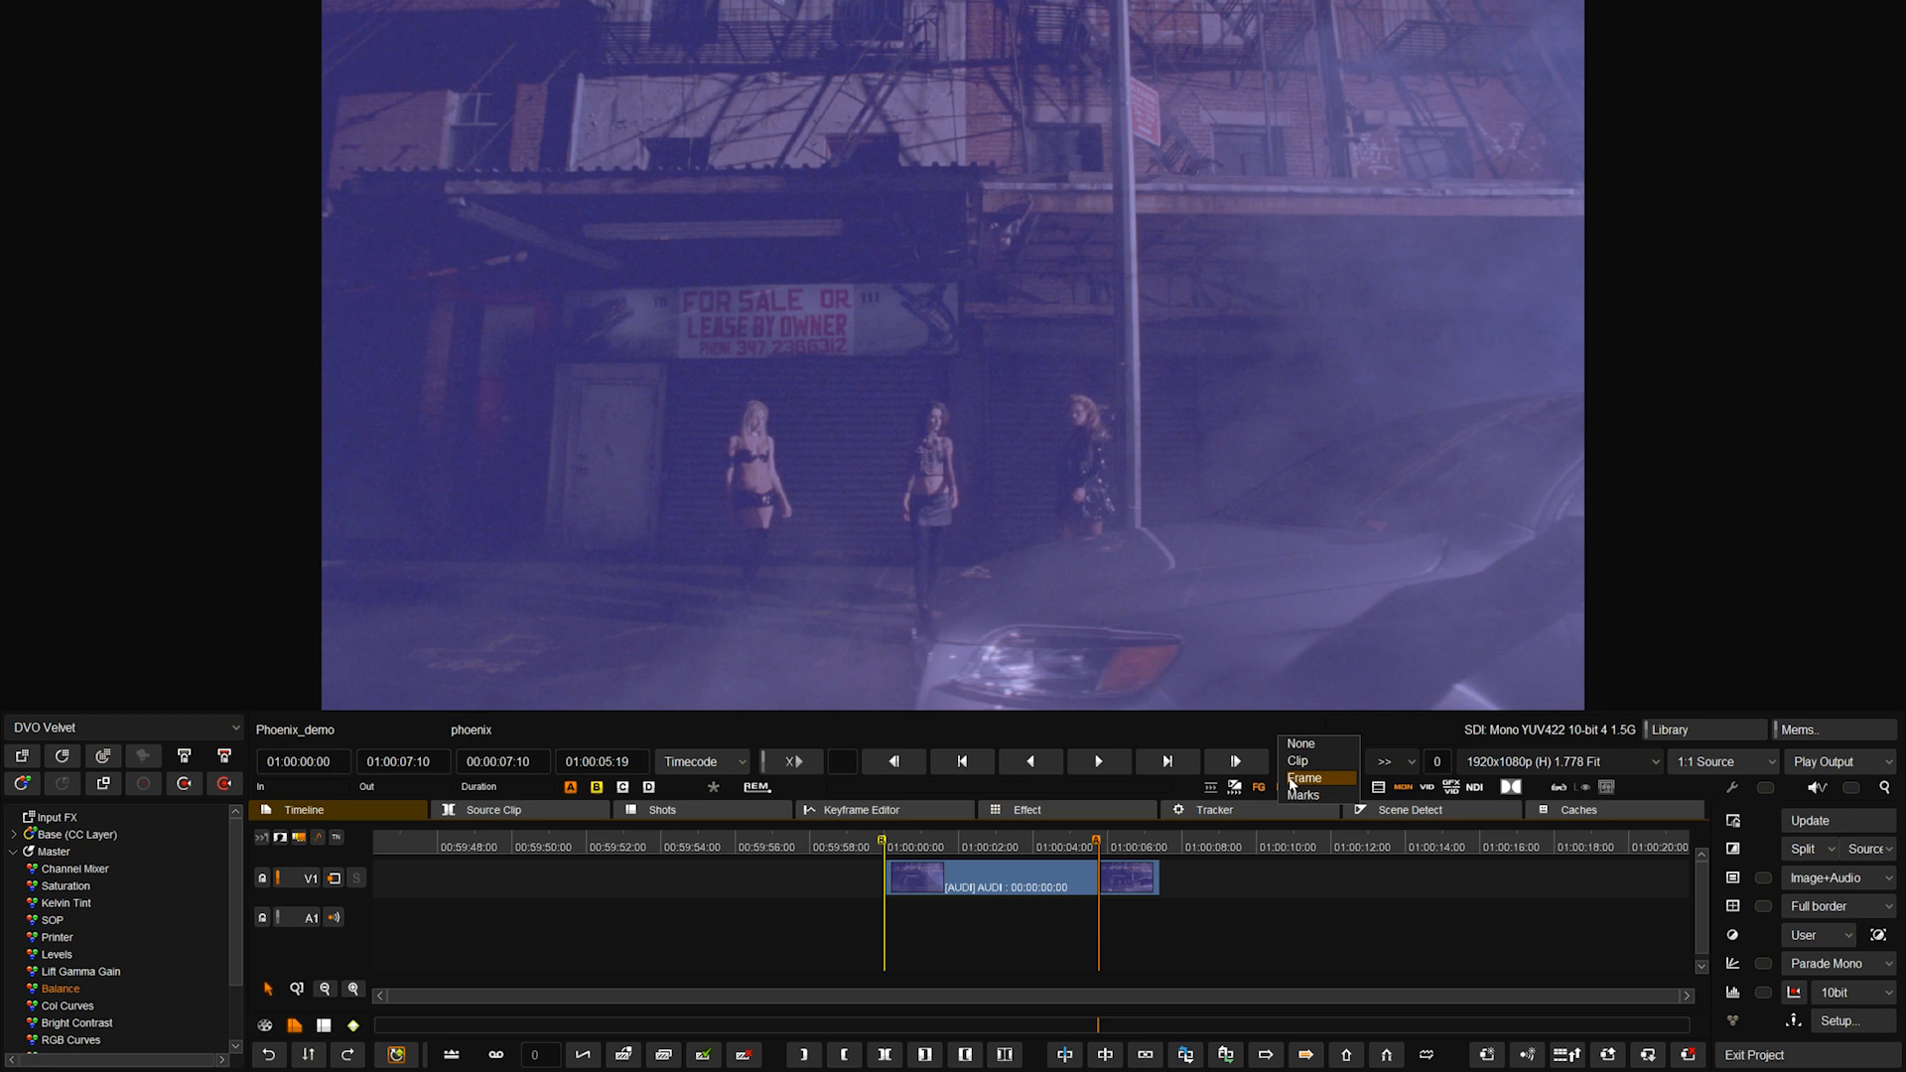
click(1309, 779)
click(1437, 762)
text(11)
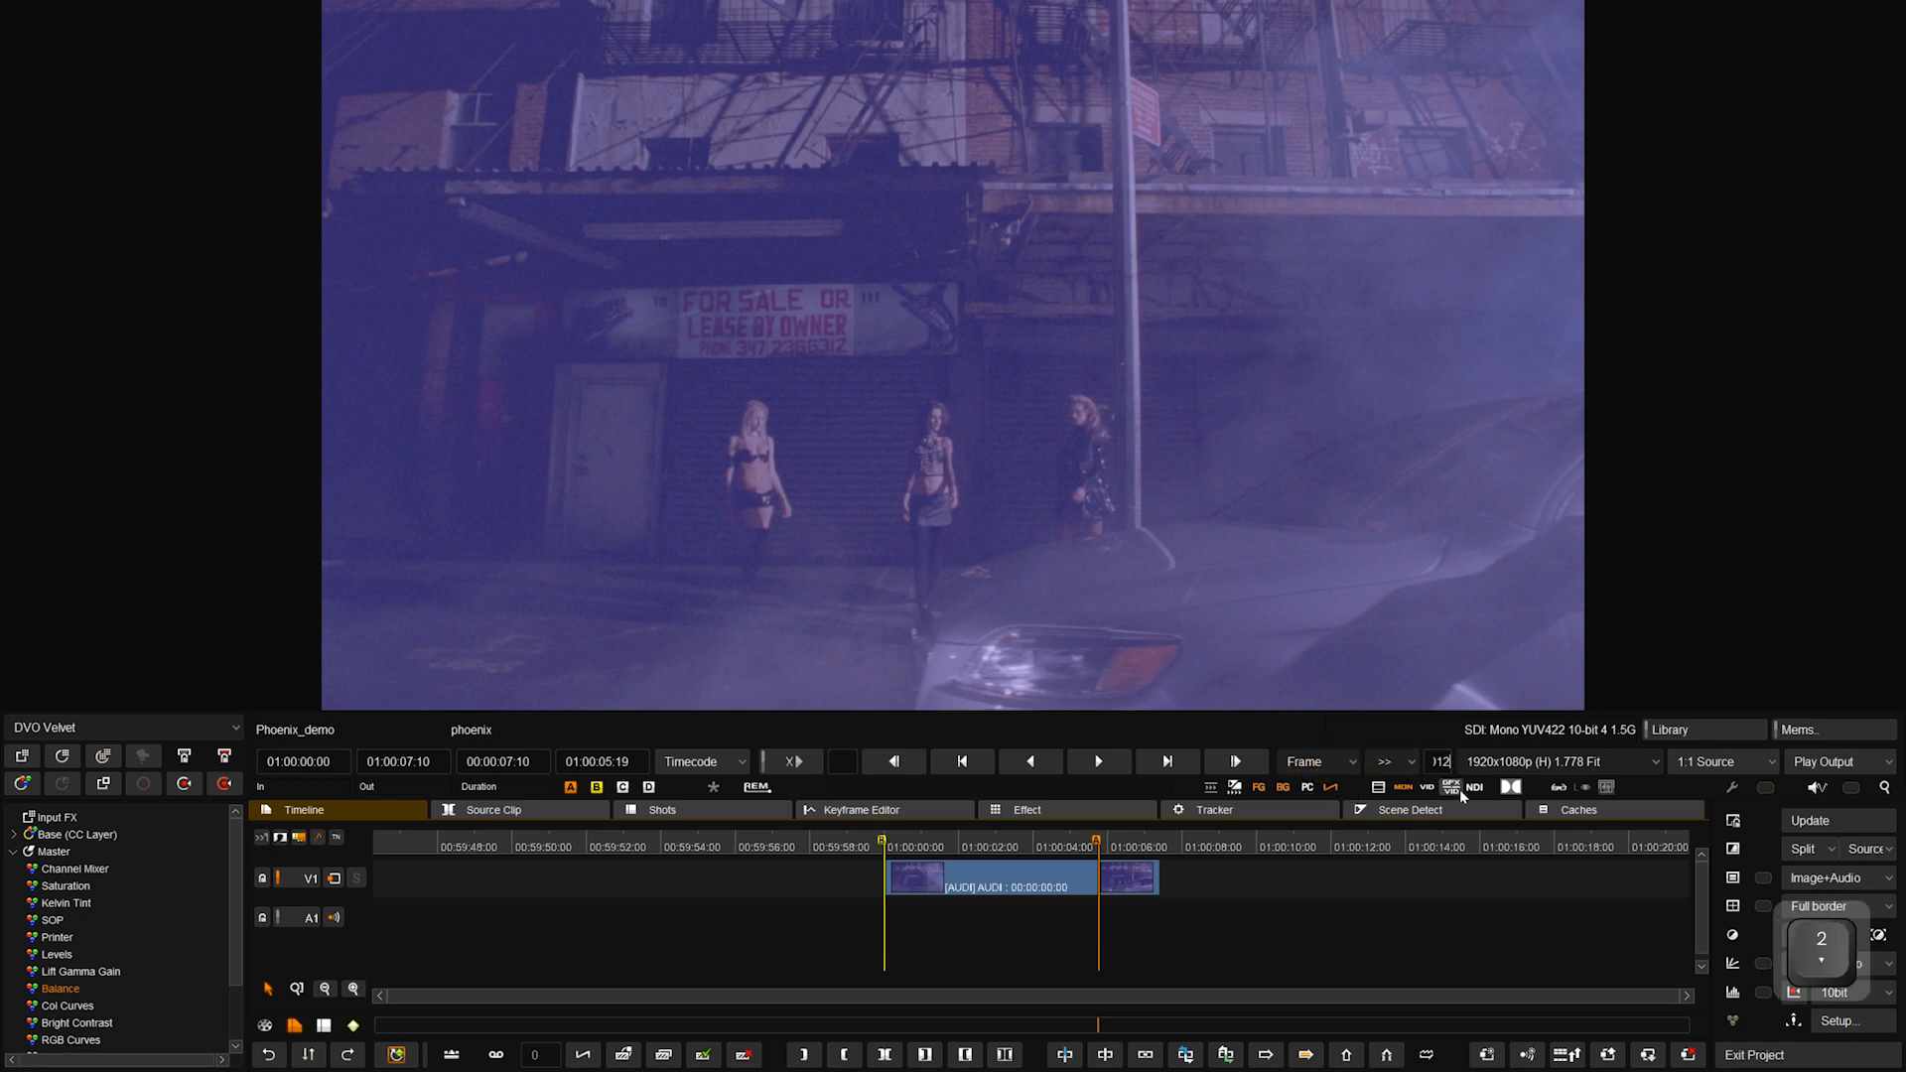
key(BackSpace)
text(2)
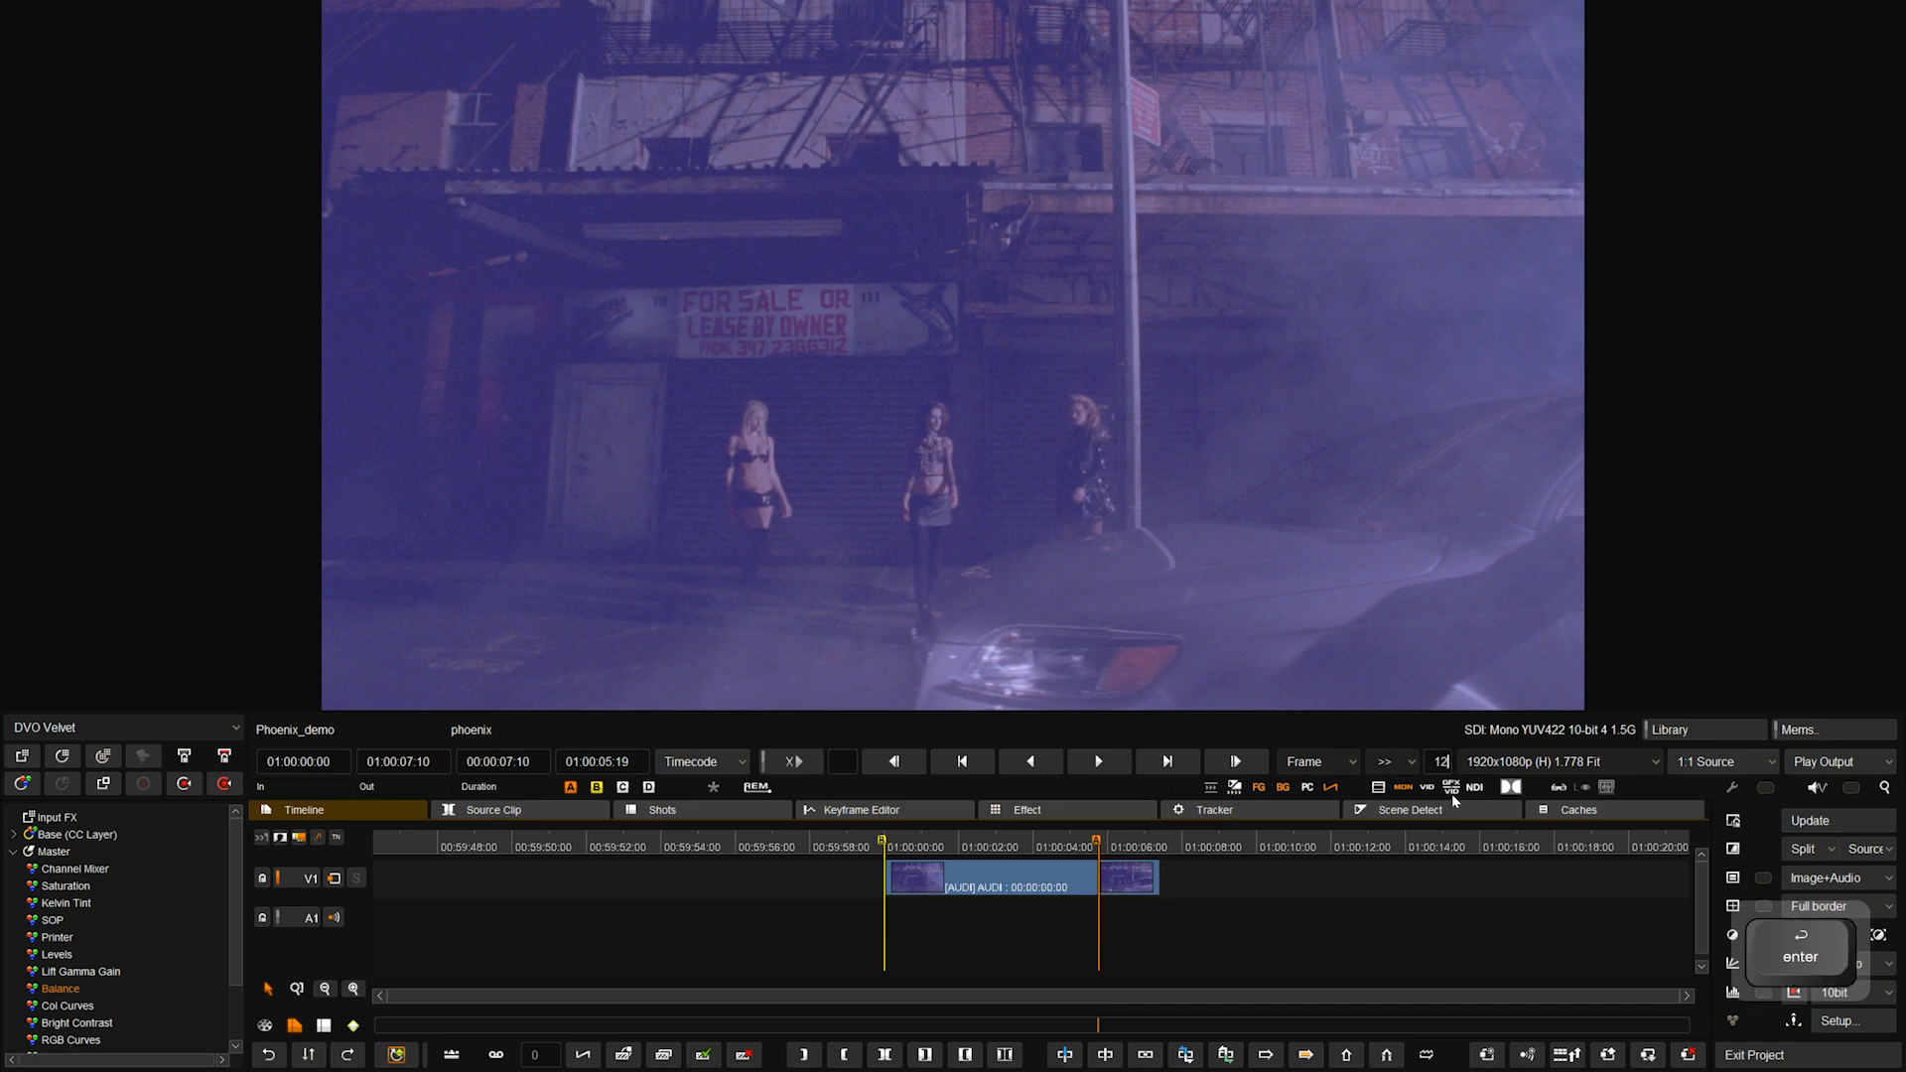
key(space)
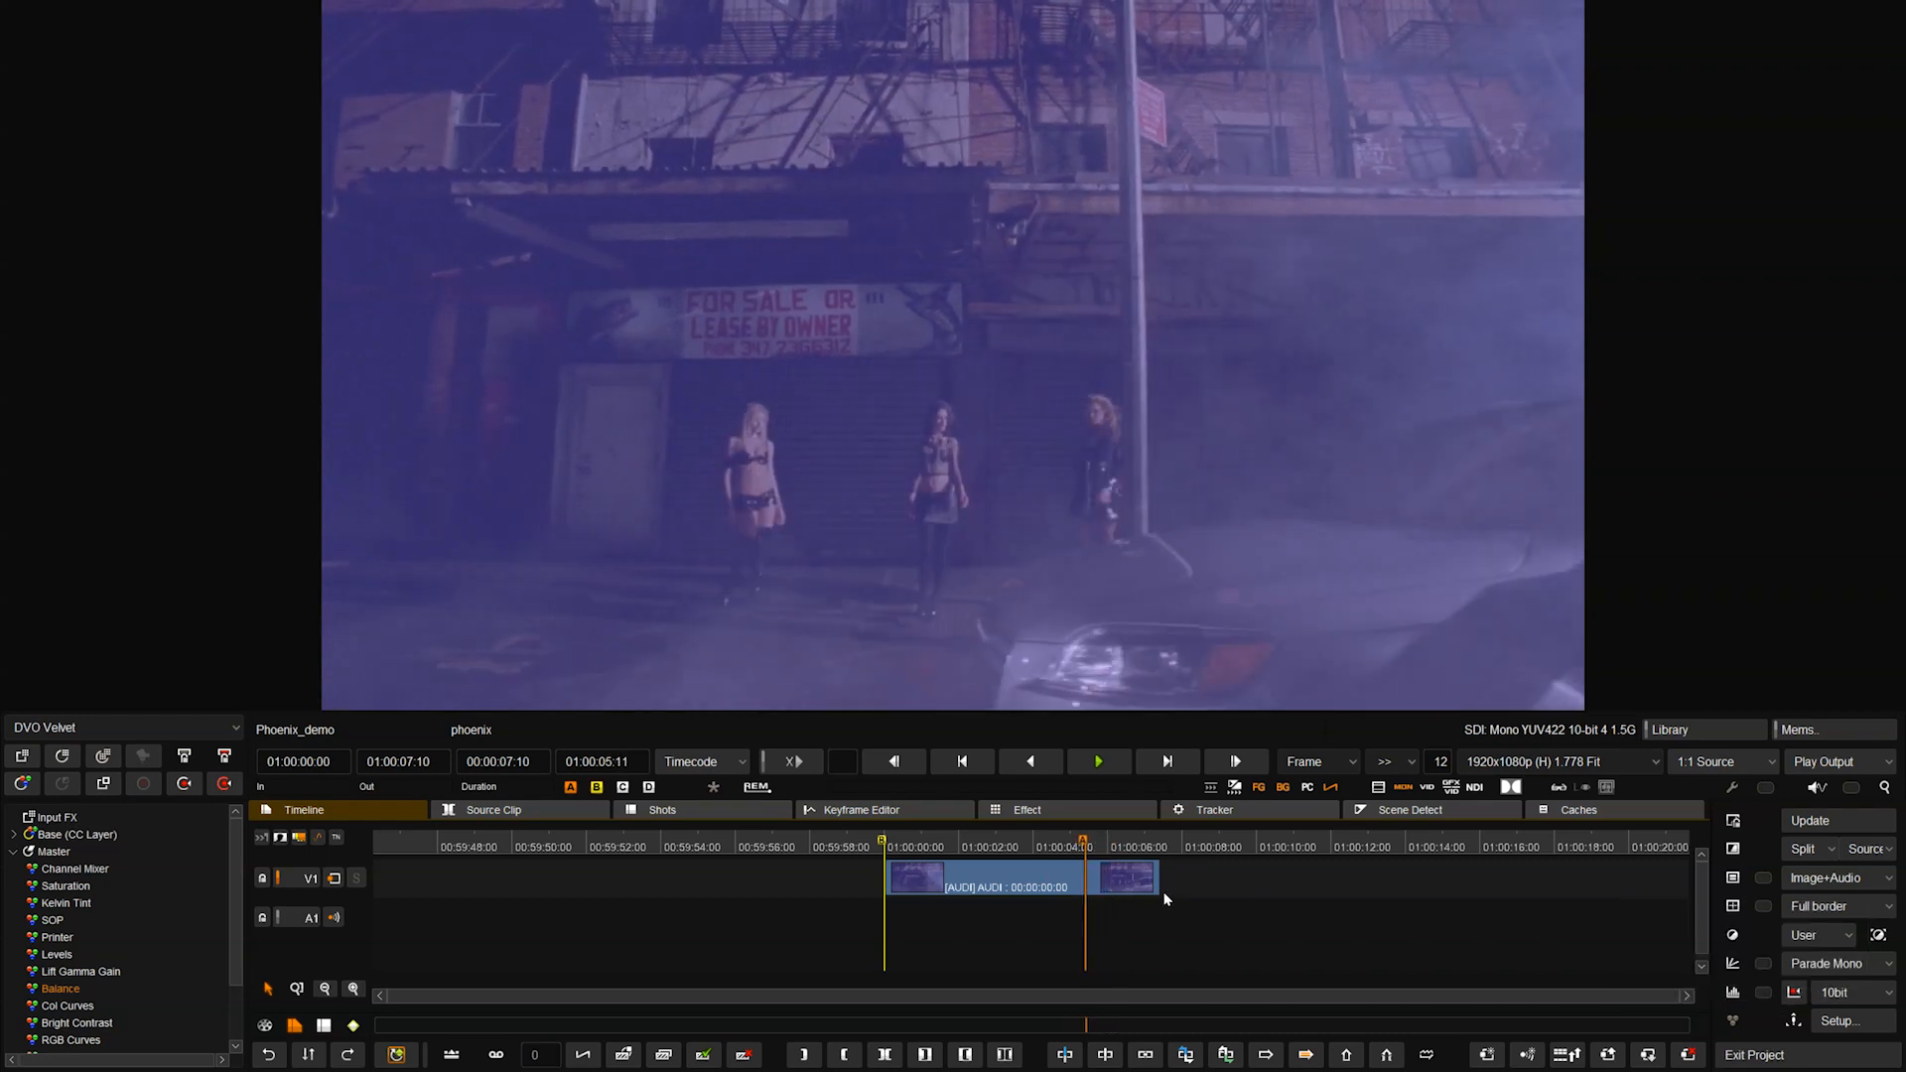
key(space)
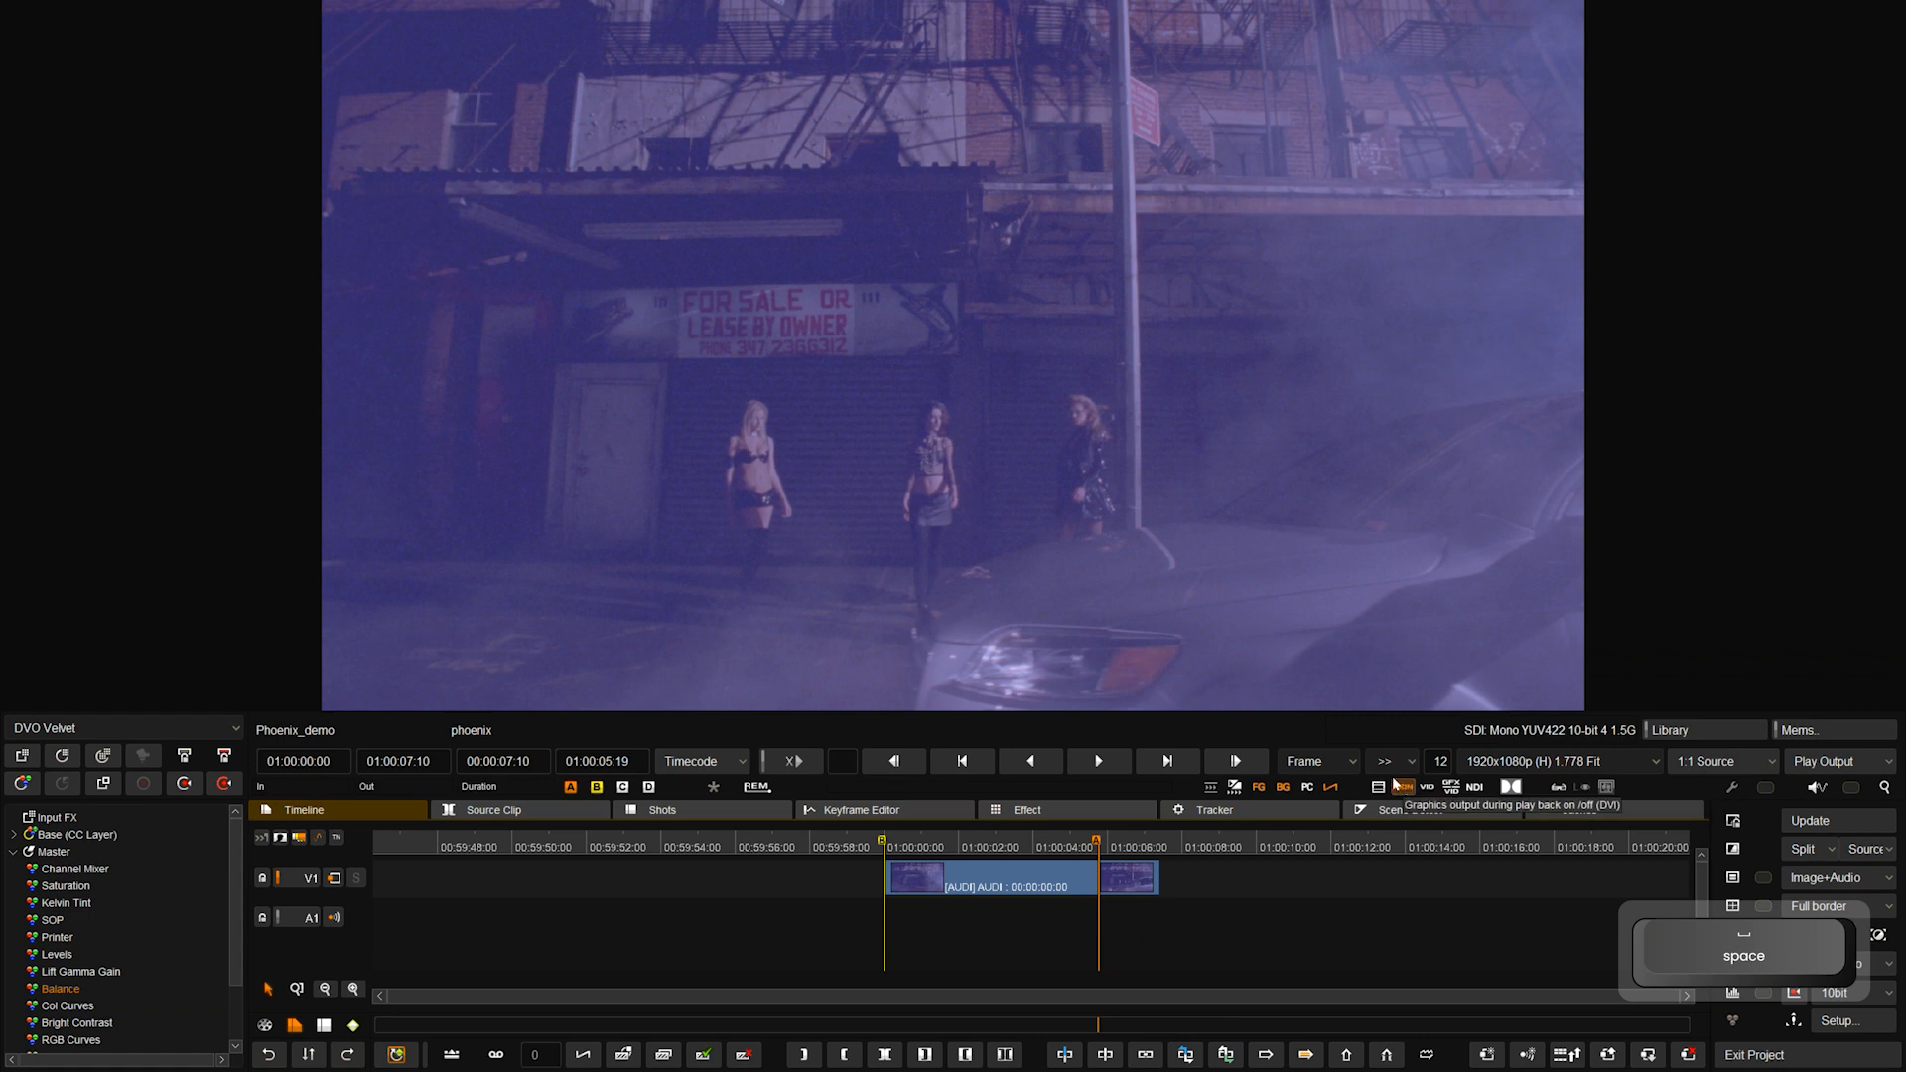
Switch the playback loop mode to Marks and mark the full length of the AUDI clip.
click(1441, 765)
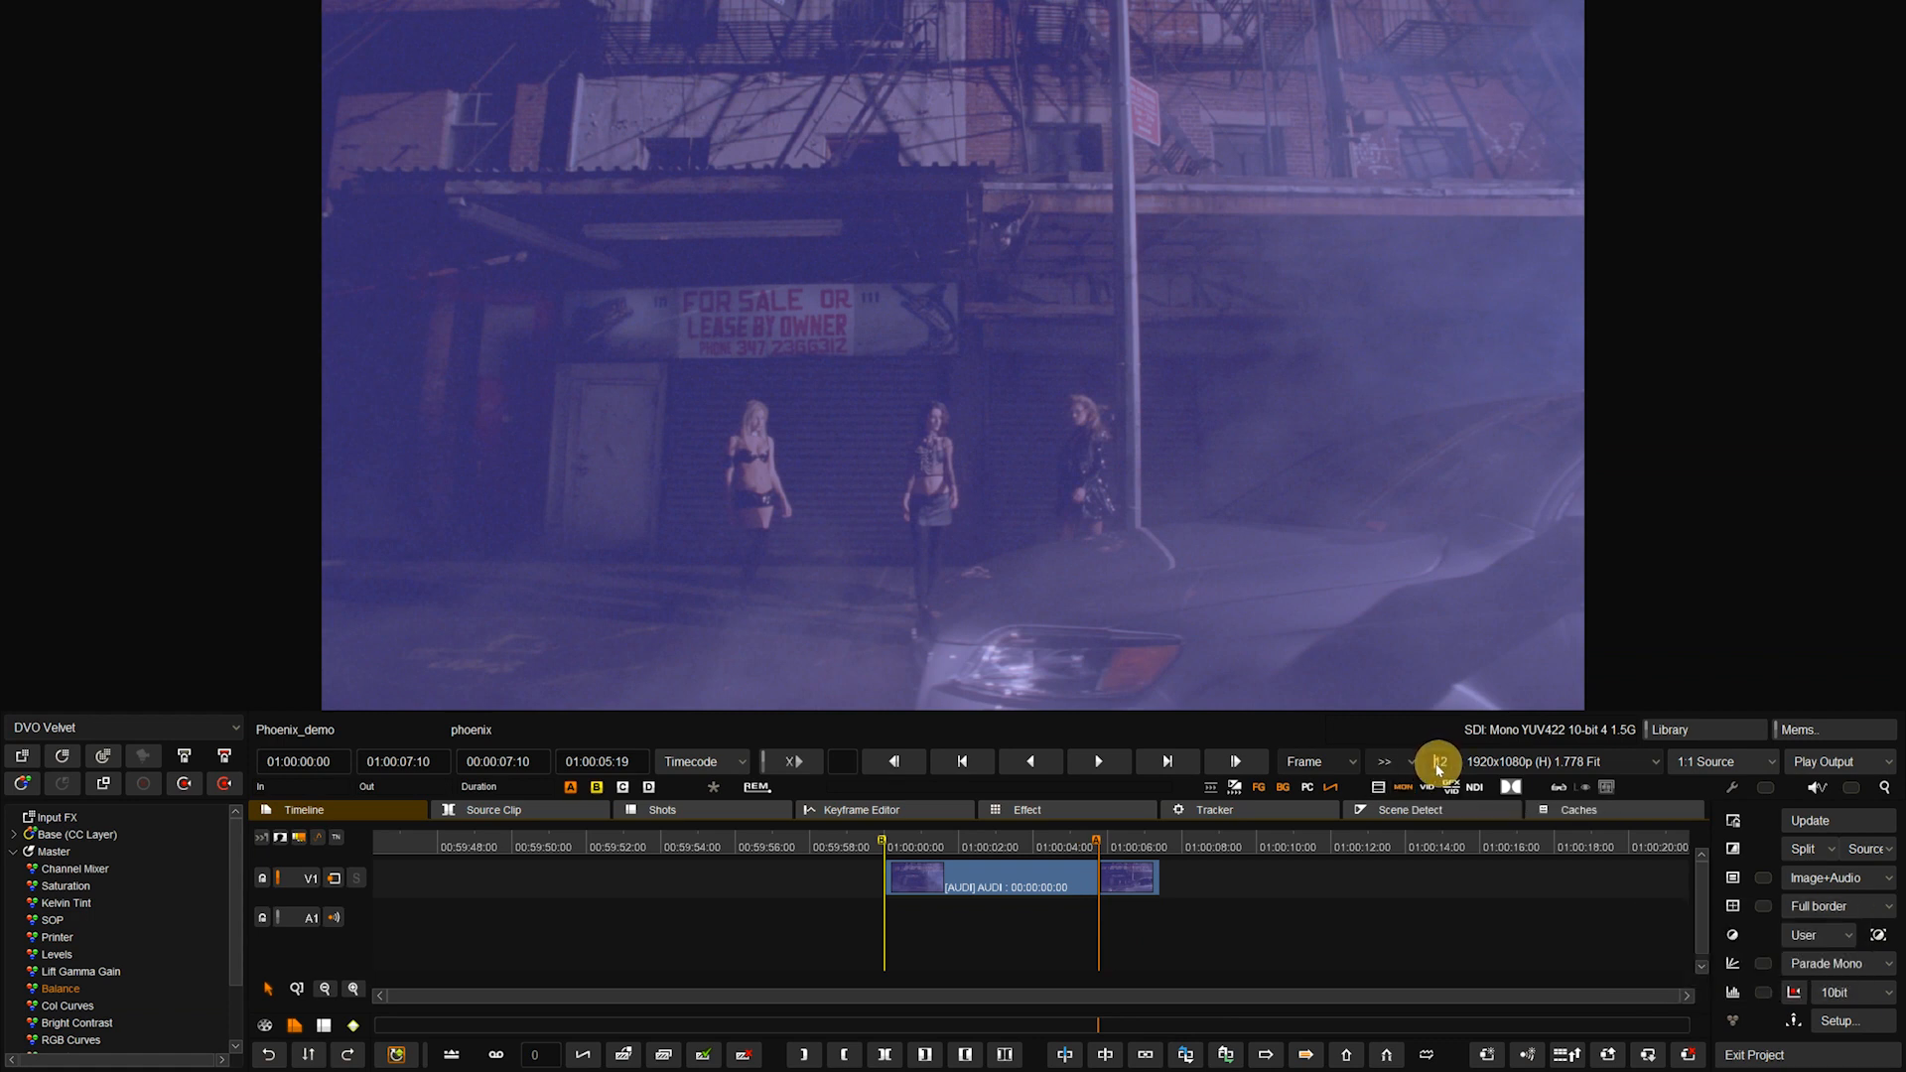
click(1341, 767)
click(1335, 779)
click(1042, 844)
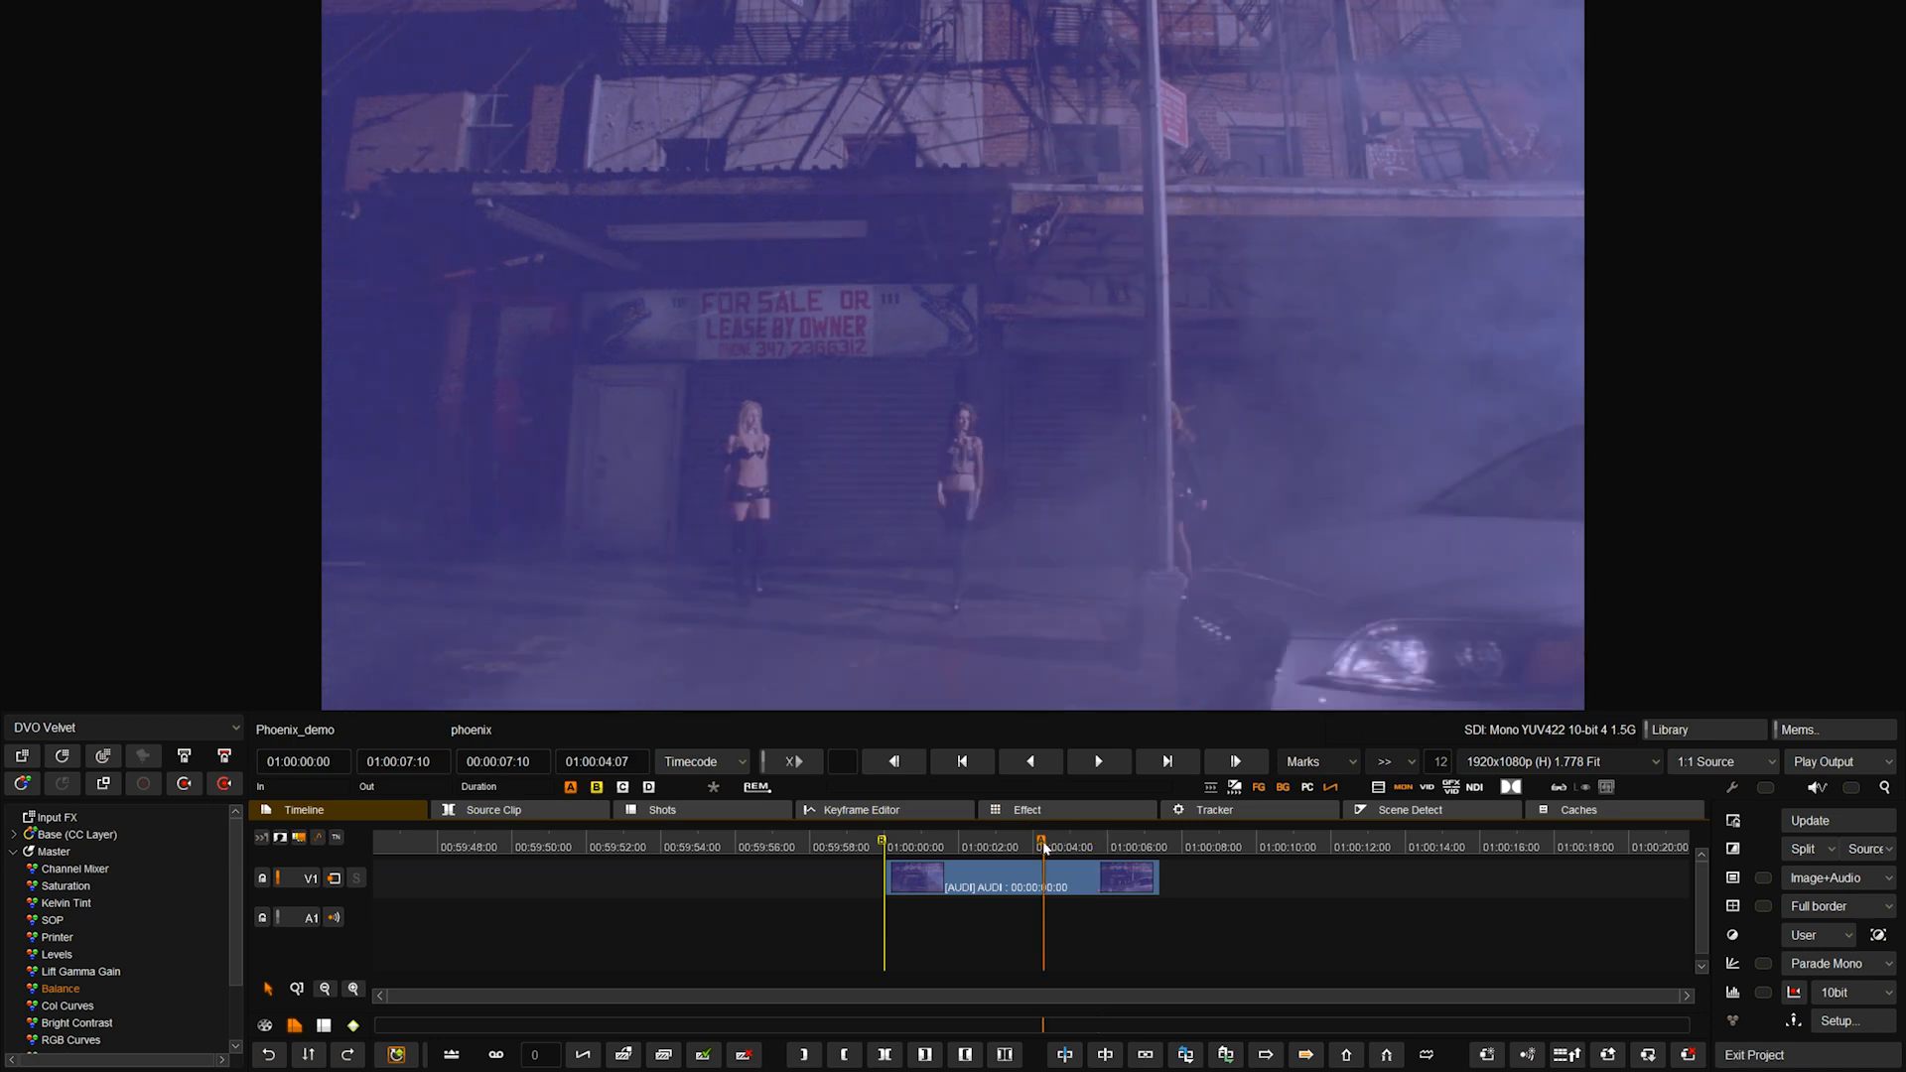
key(p)
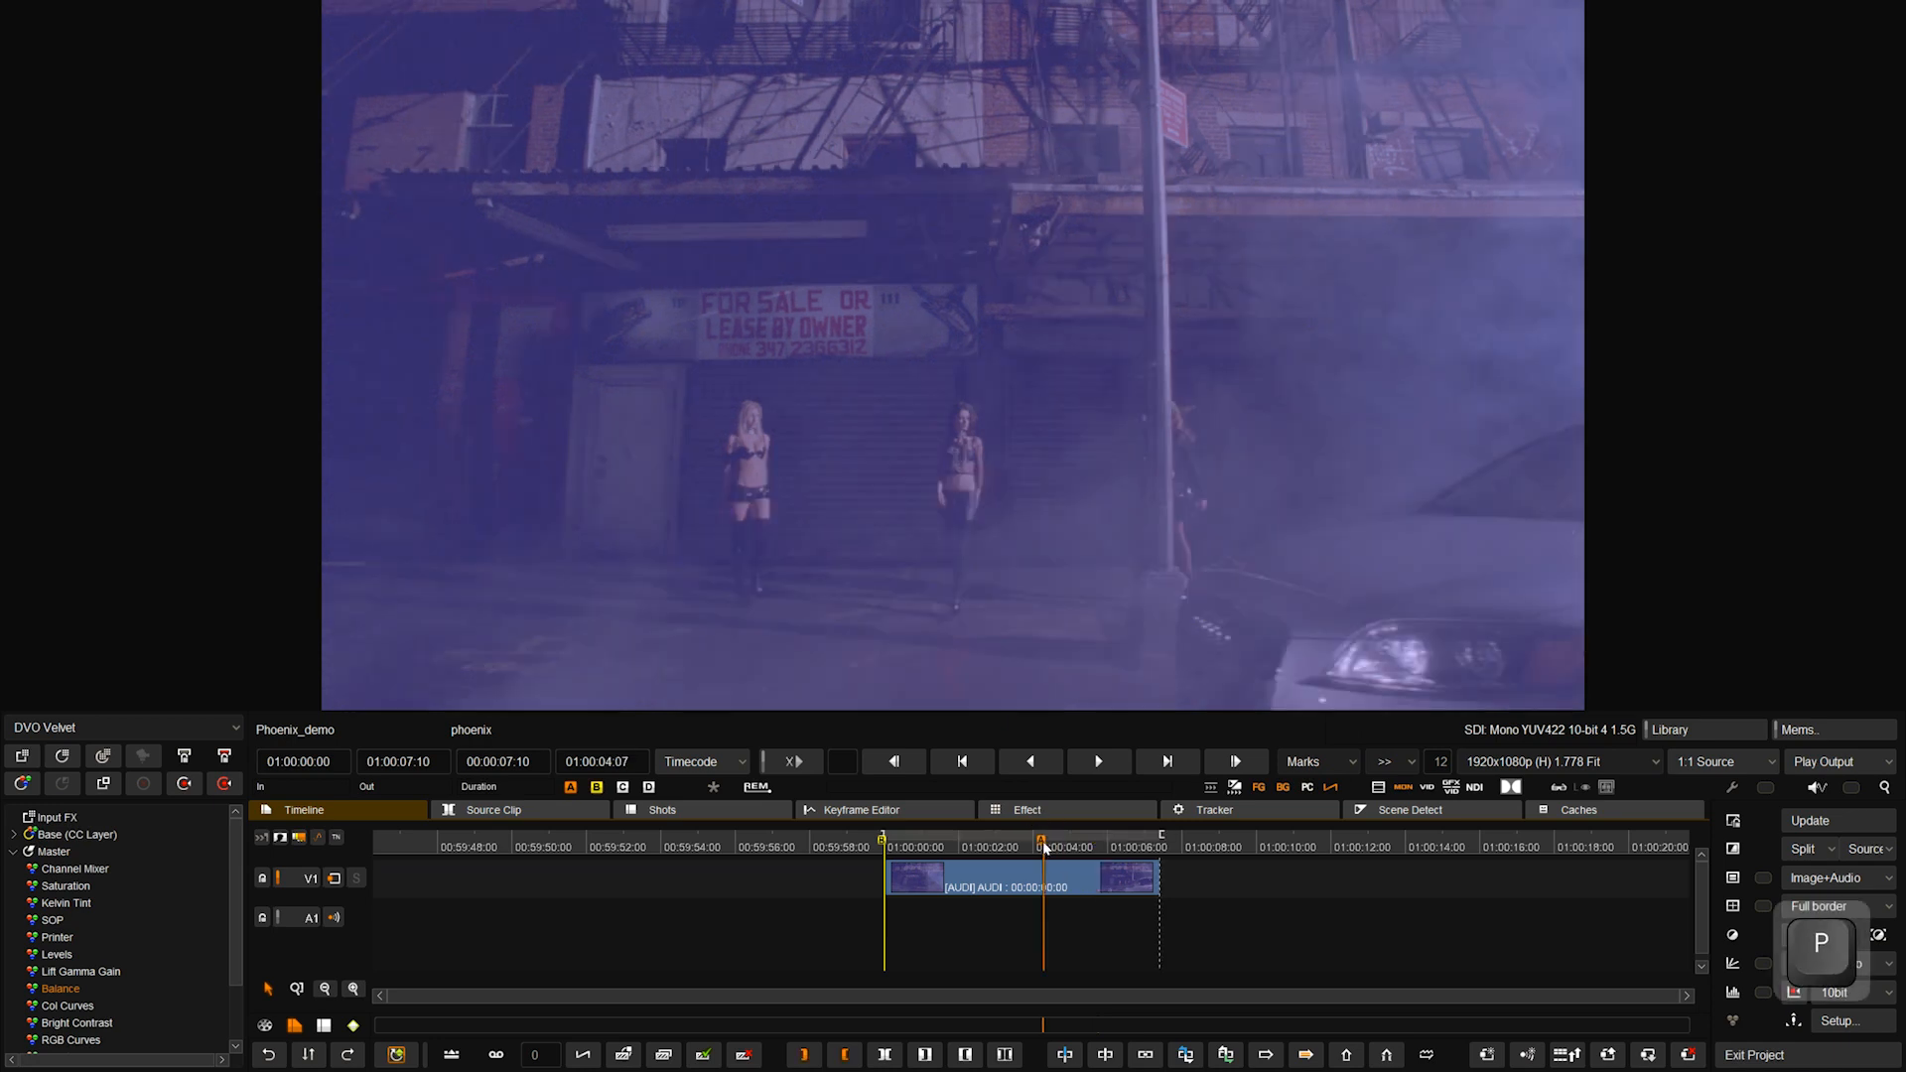
Set the in mark at 01:00:01:22 and the out mark at 01:00:05:14 within the AUDI clip, and clear both marks.
click(953, 844)
key(i)
click(1088, 842)
key(o)
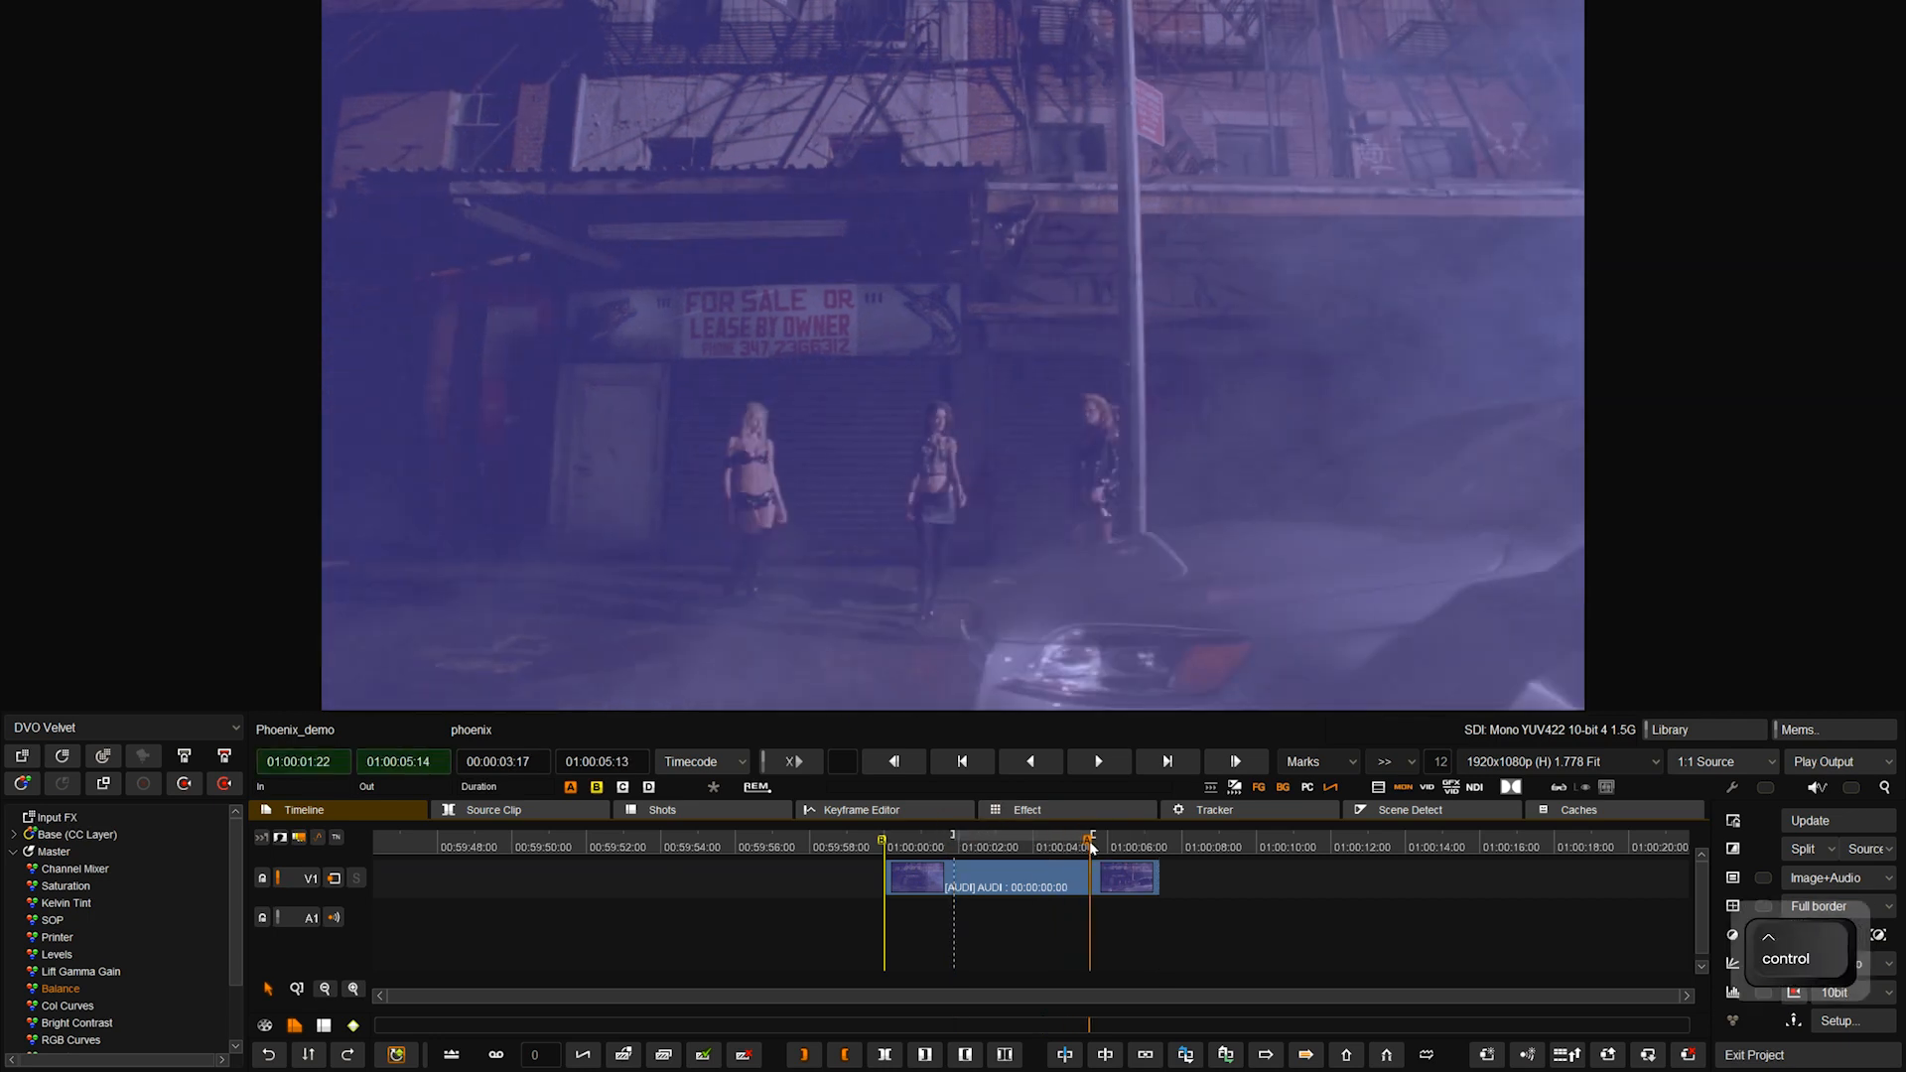
key(ctrl+p)
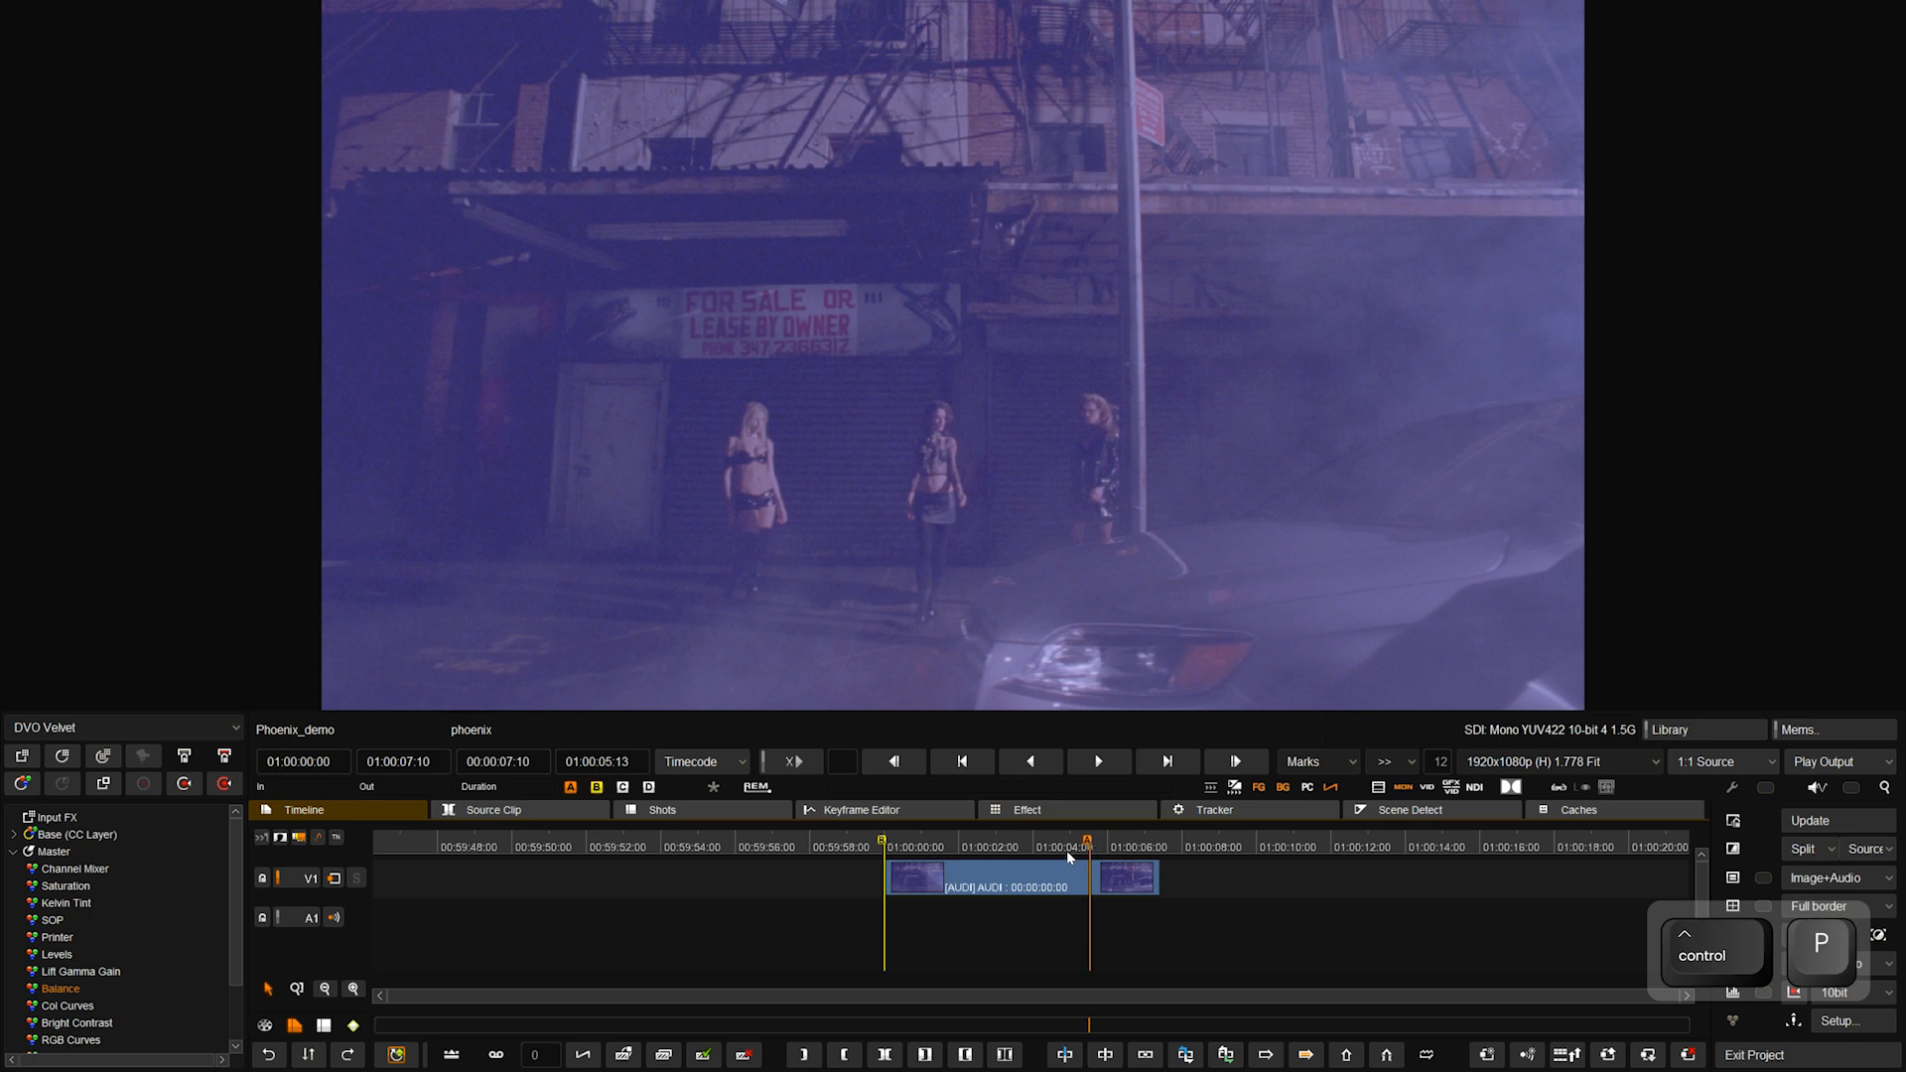
Move the playhead to 01:00:02:18, set the playback loop mode to Clip, and play the clip in a loop.
drag(1039, 843, 985, 843)
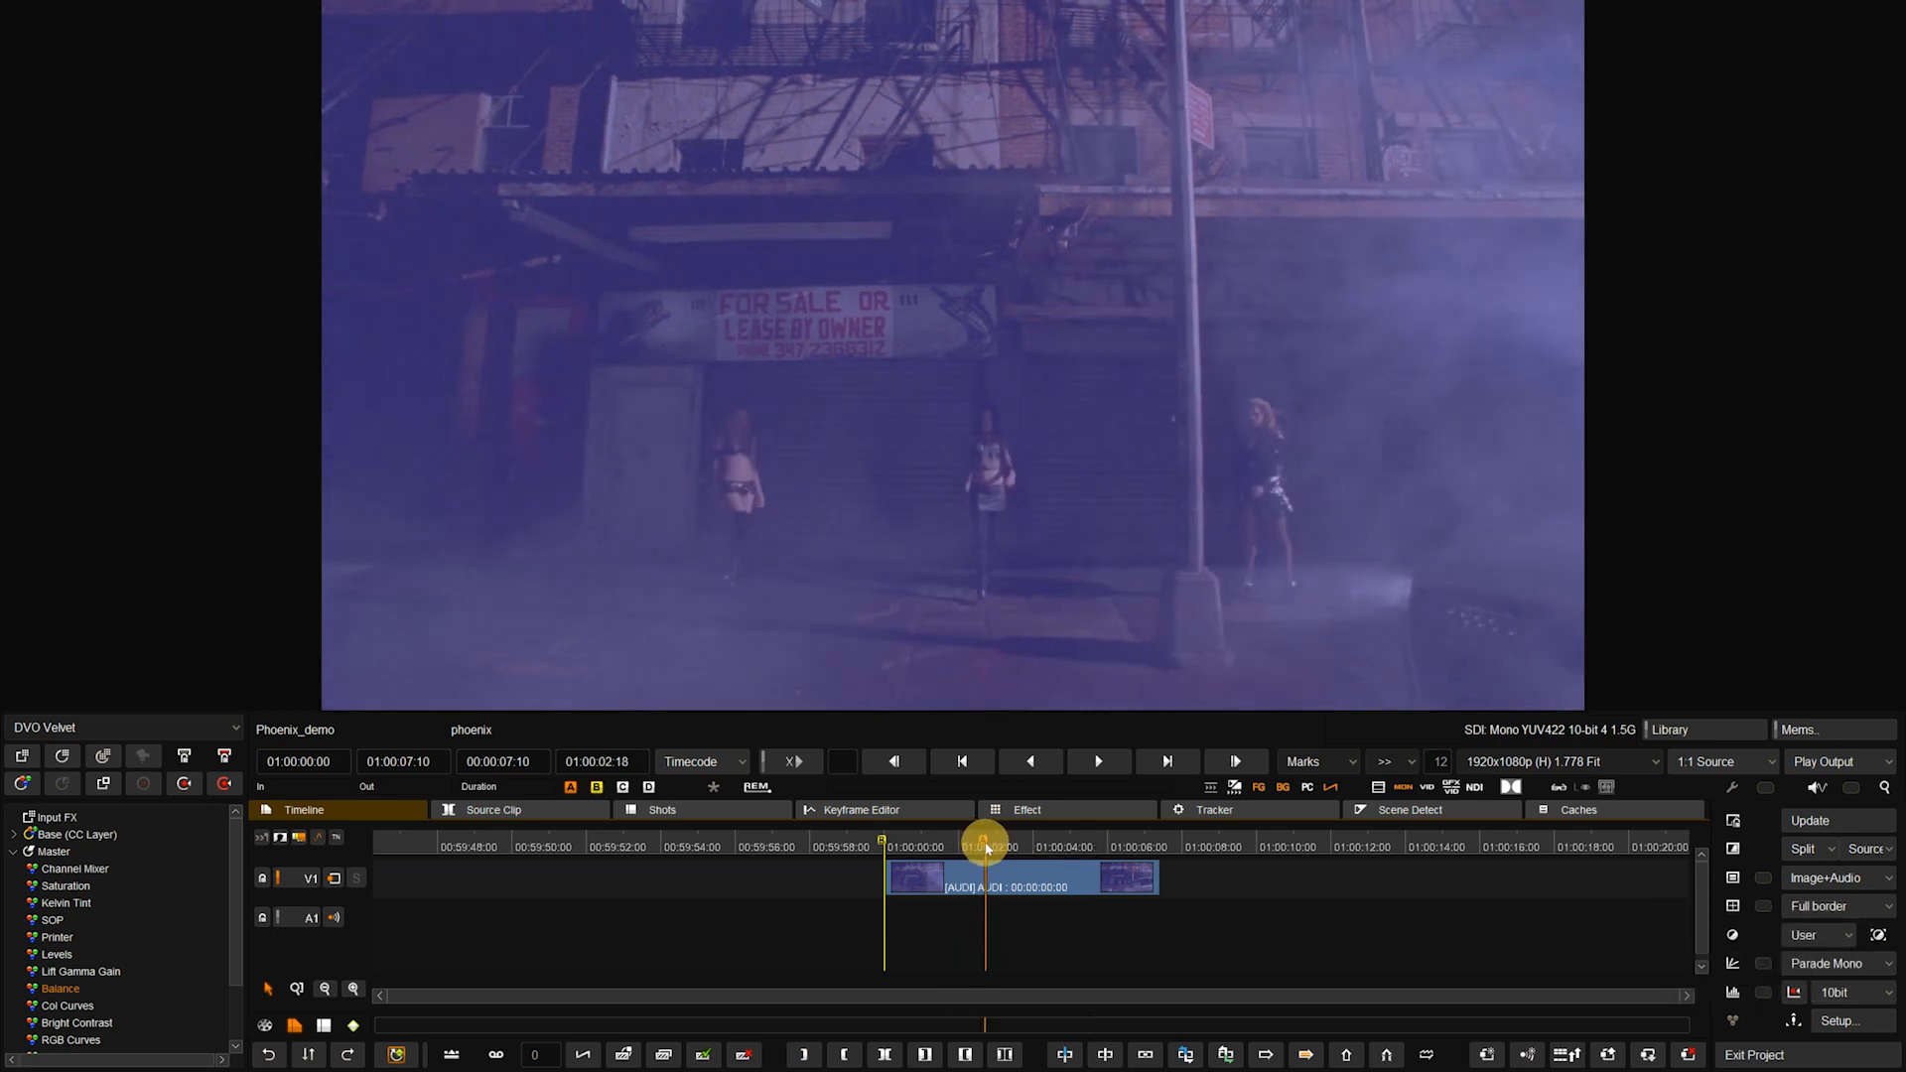
click(1336, 765)
click(1325, 729)
key(space)
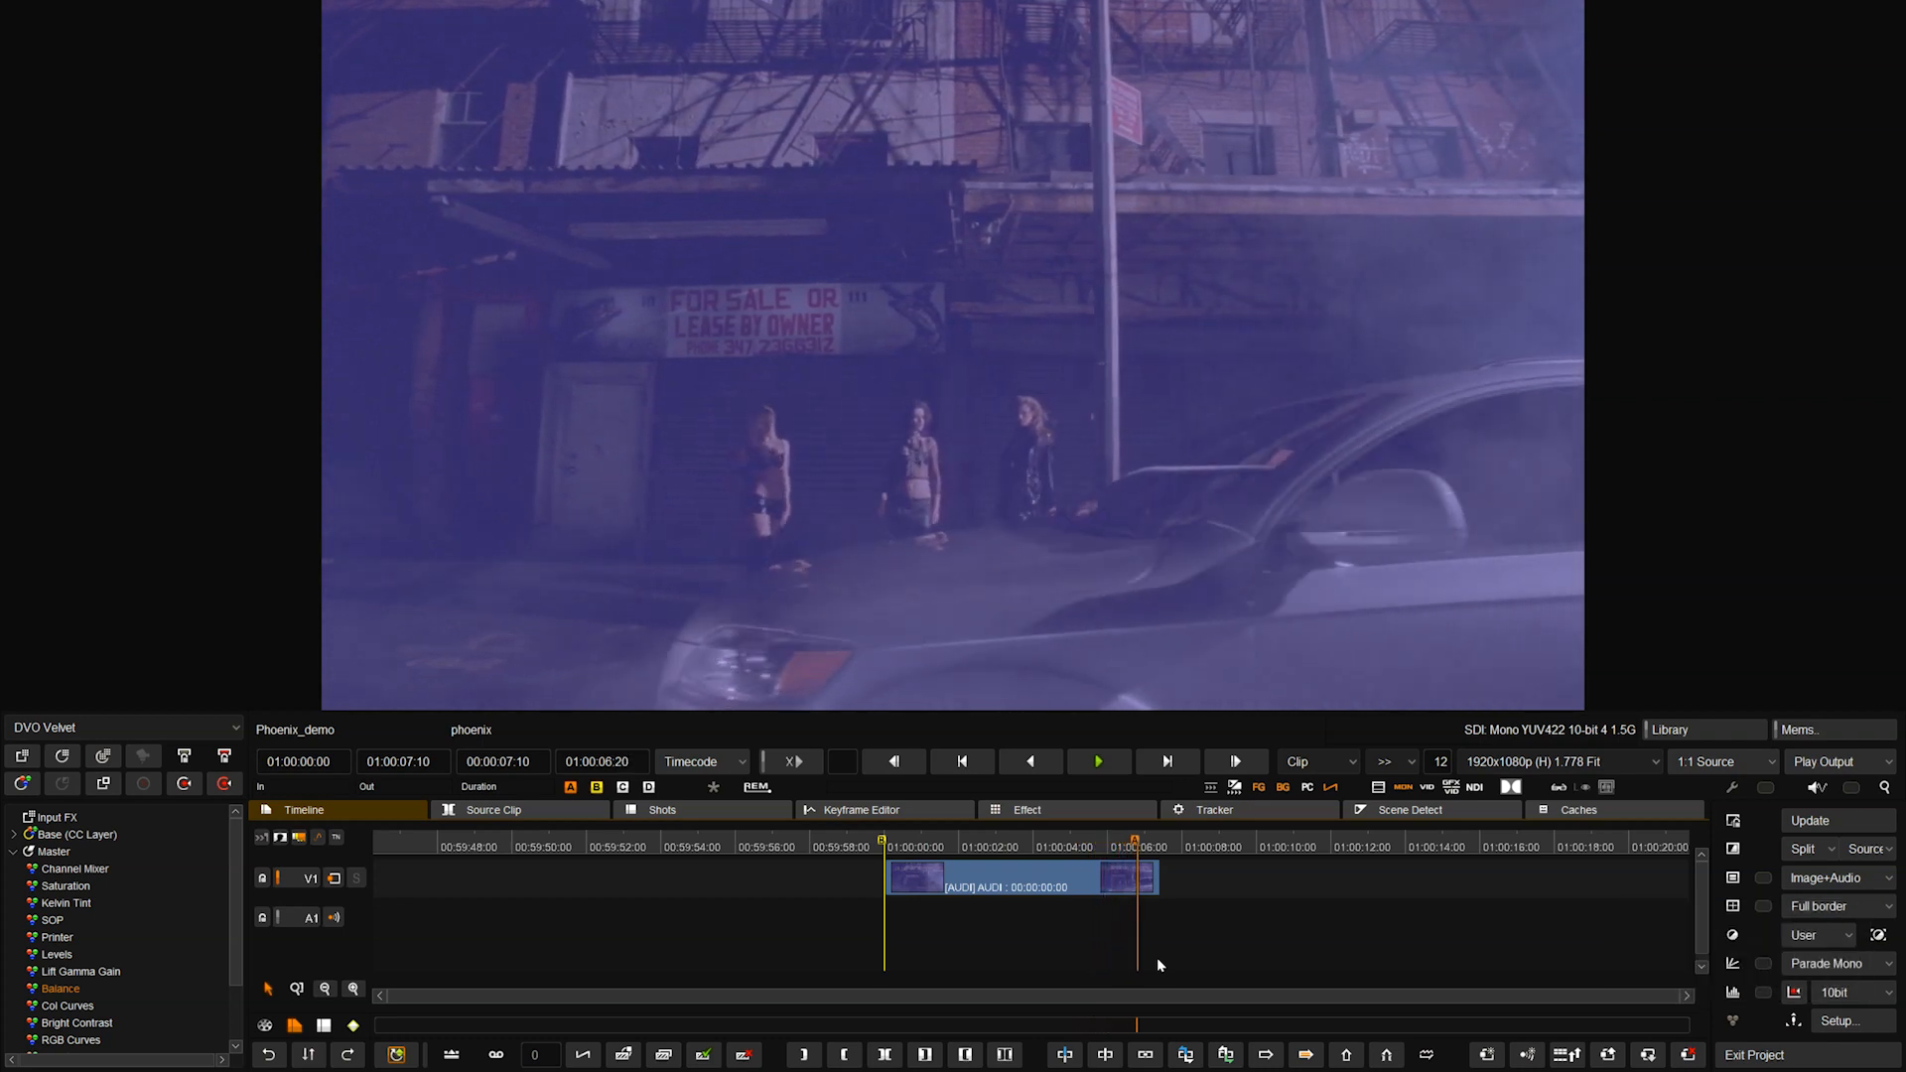
key(space)
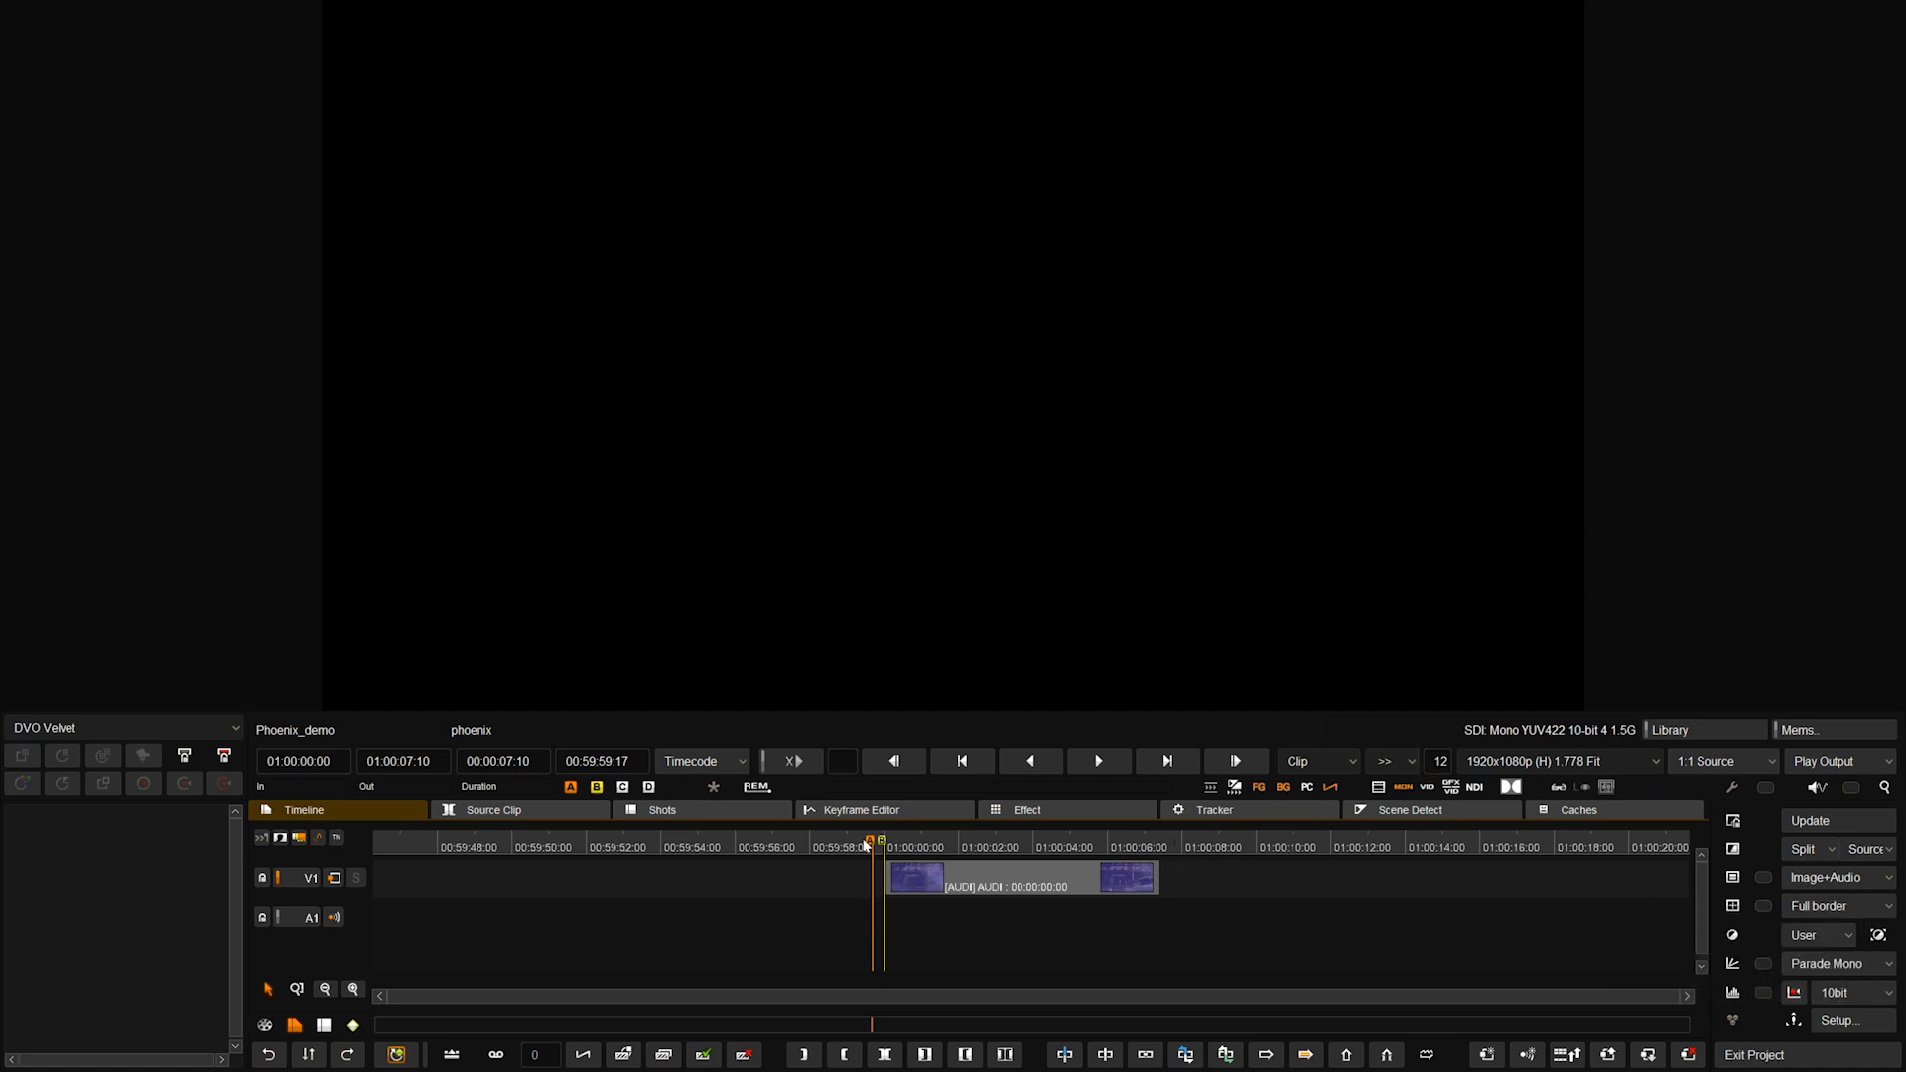
Set the loop frame range to 0, play the clip again, and move the playhead to 01:00:01:24.
click(1440, 771)
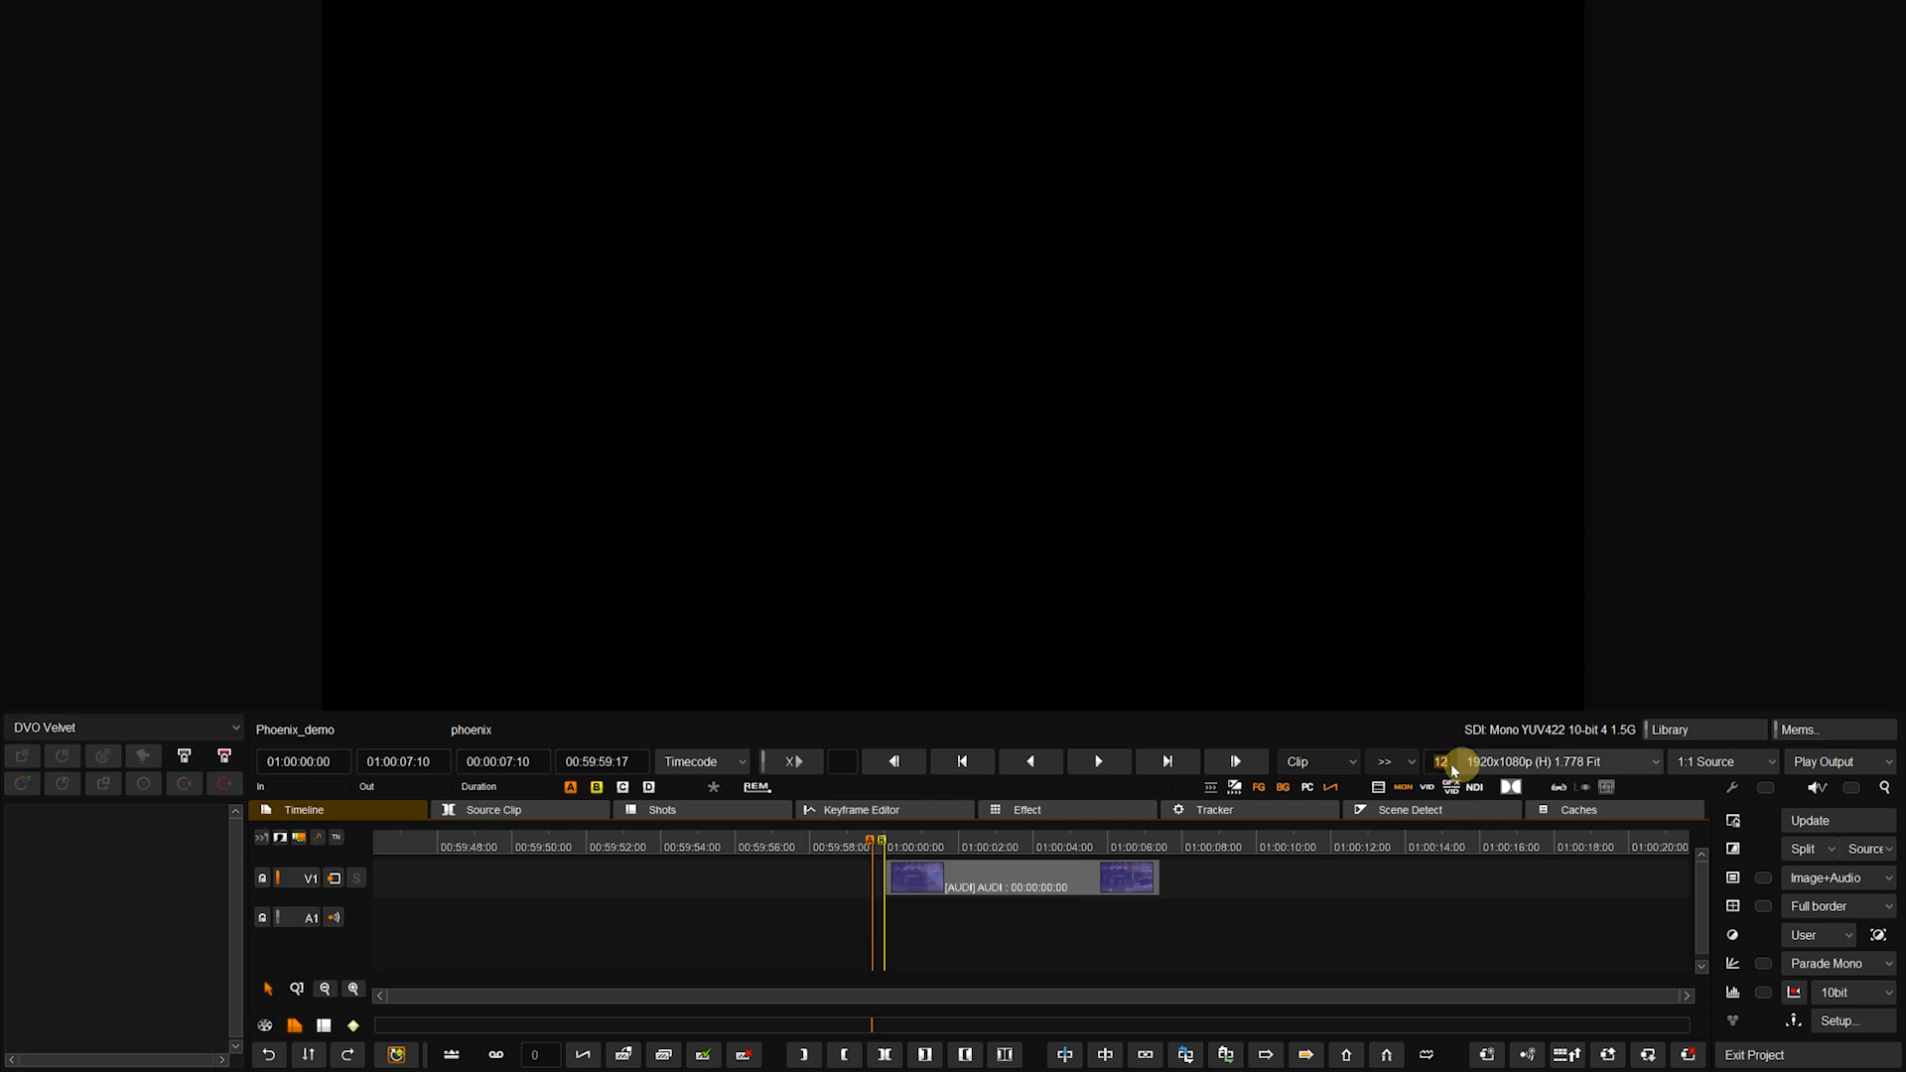
text(0)
key(Return)
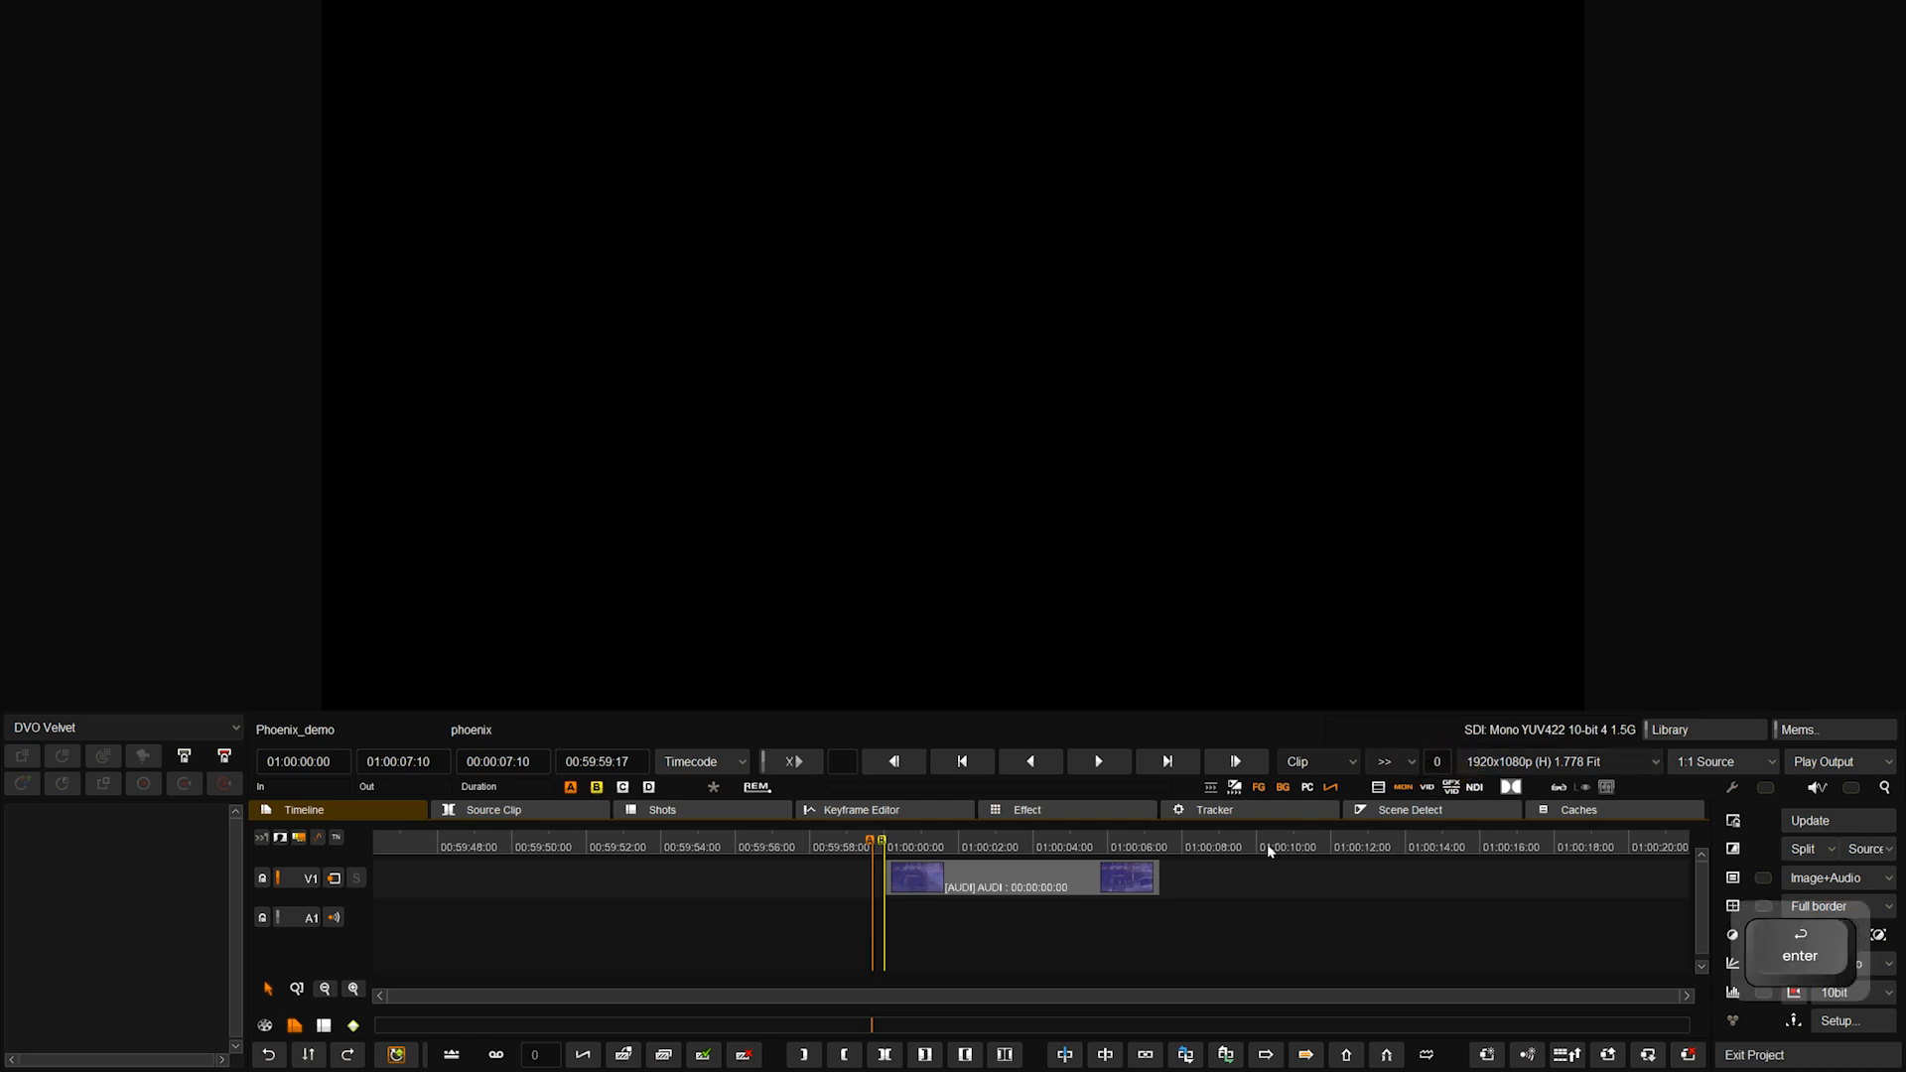
key(space)
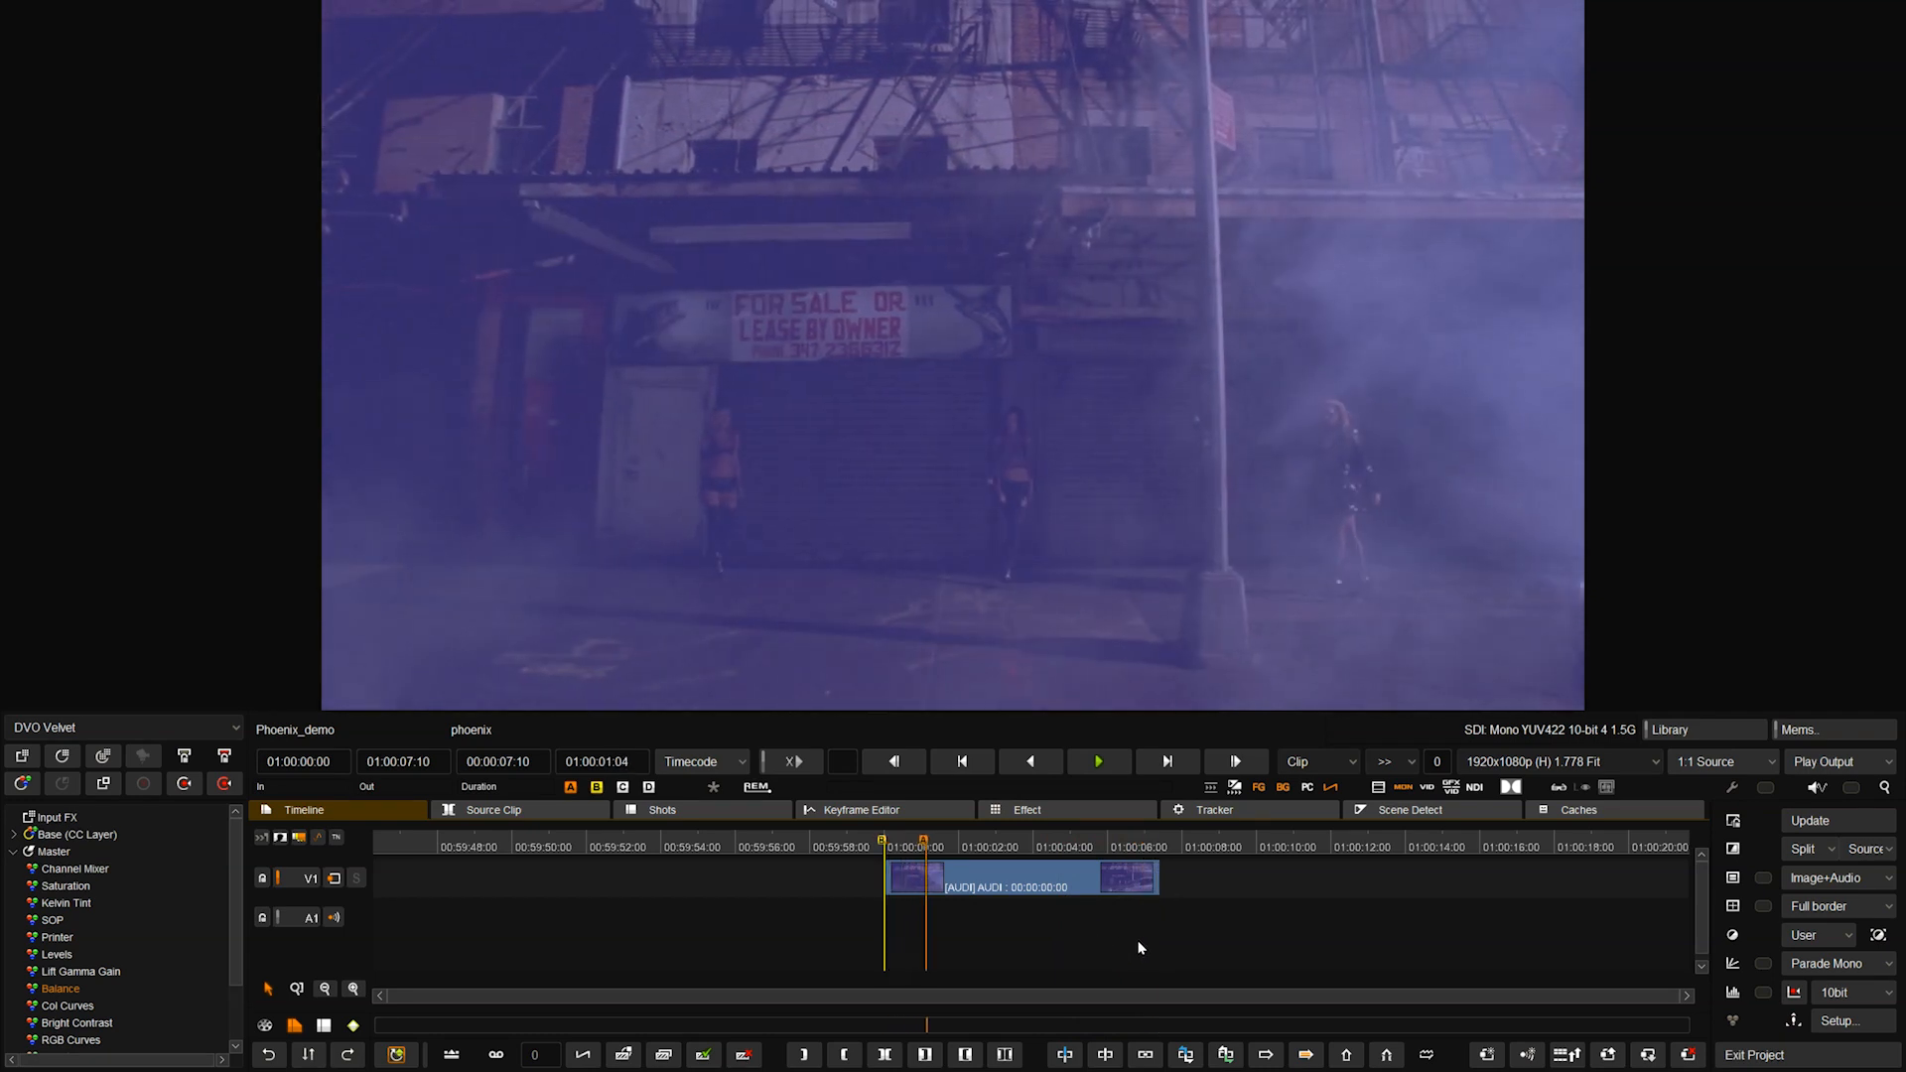
key(space)
drag(1051, 840, 956, 849)
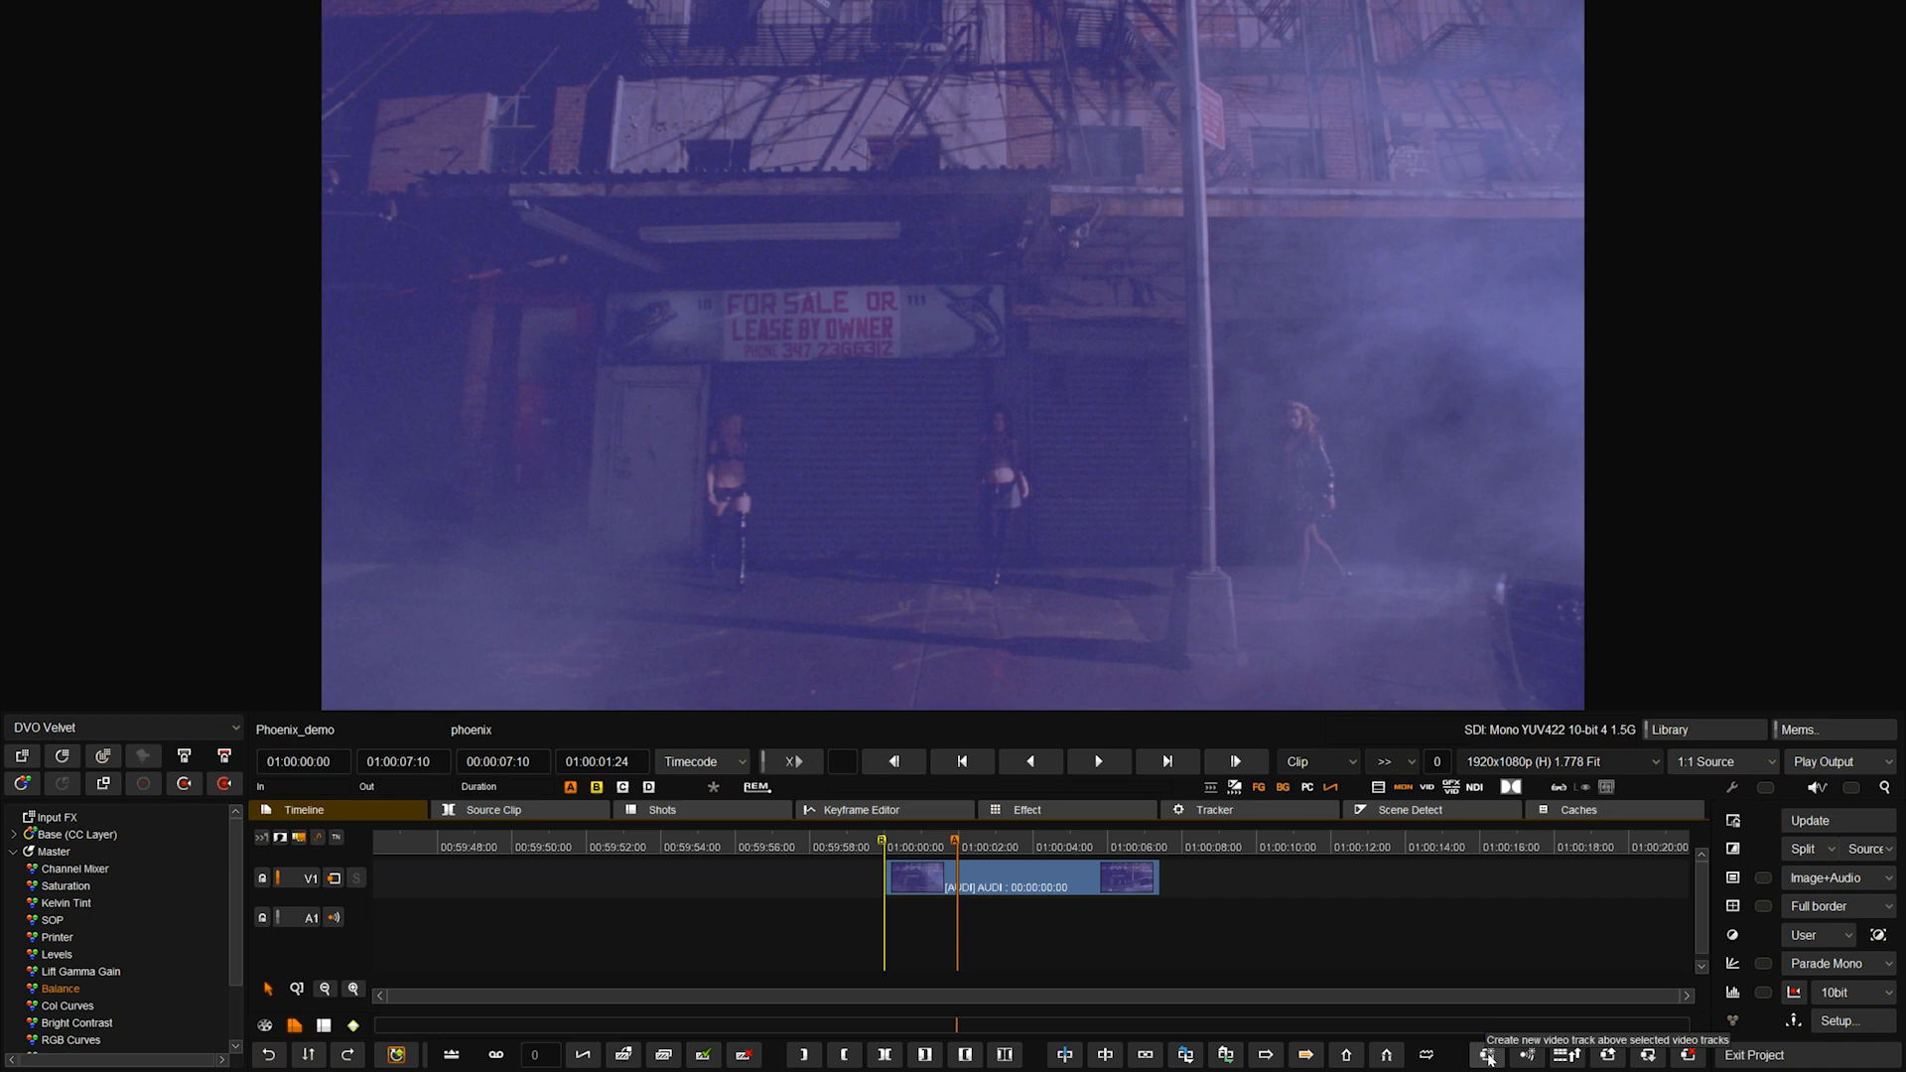
Create a new video track above V1 and reduce the height of the timeline tracks.
click(1487, 1056)
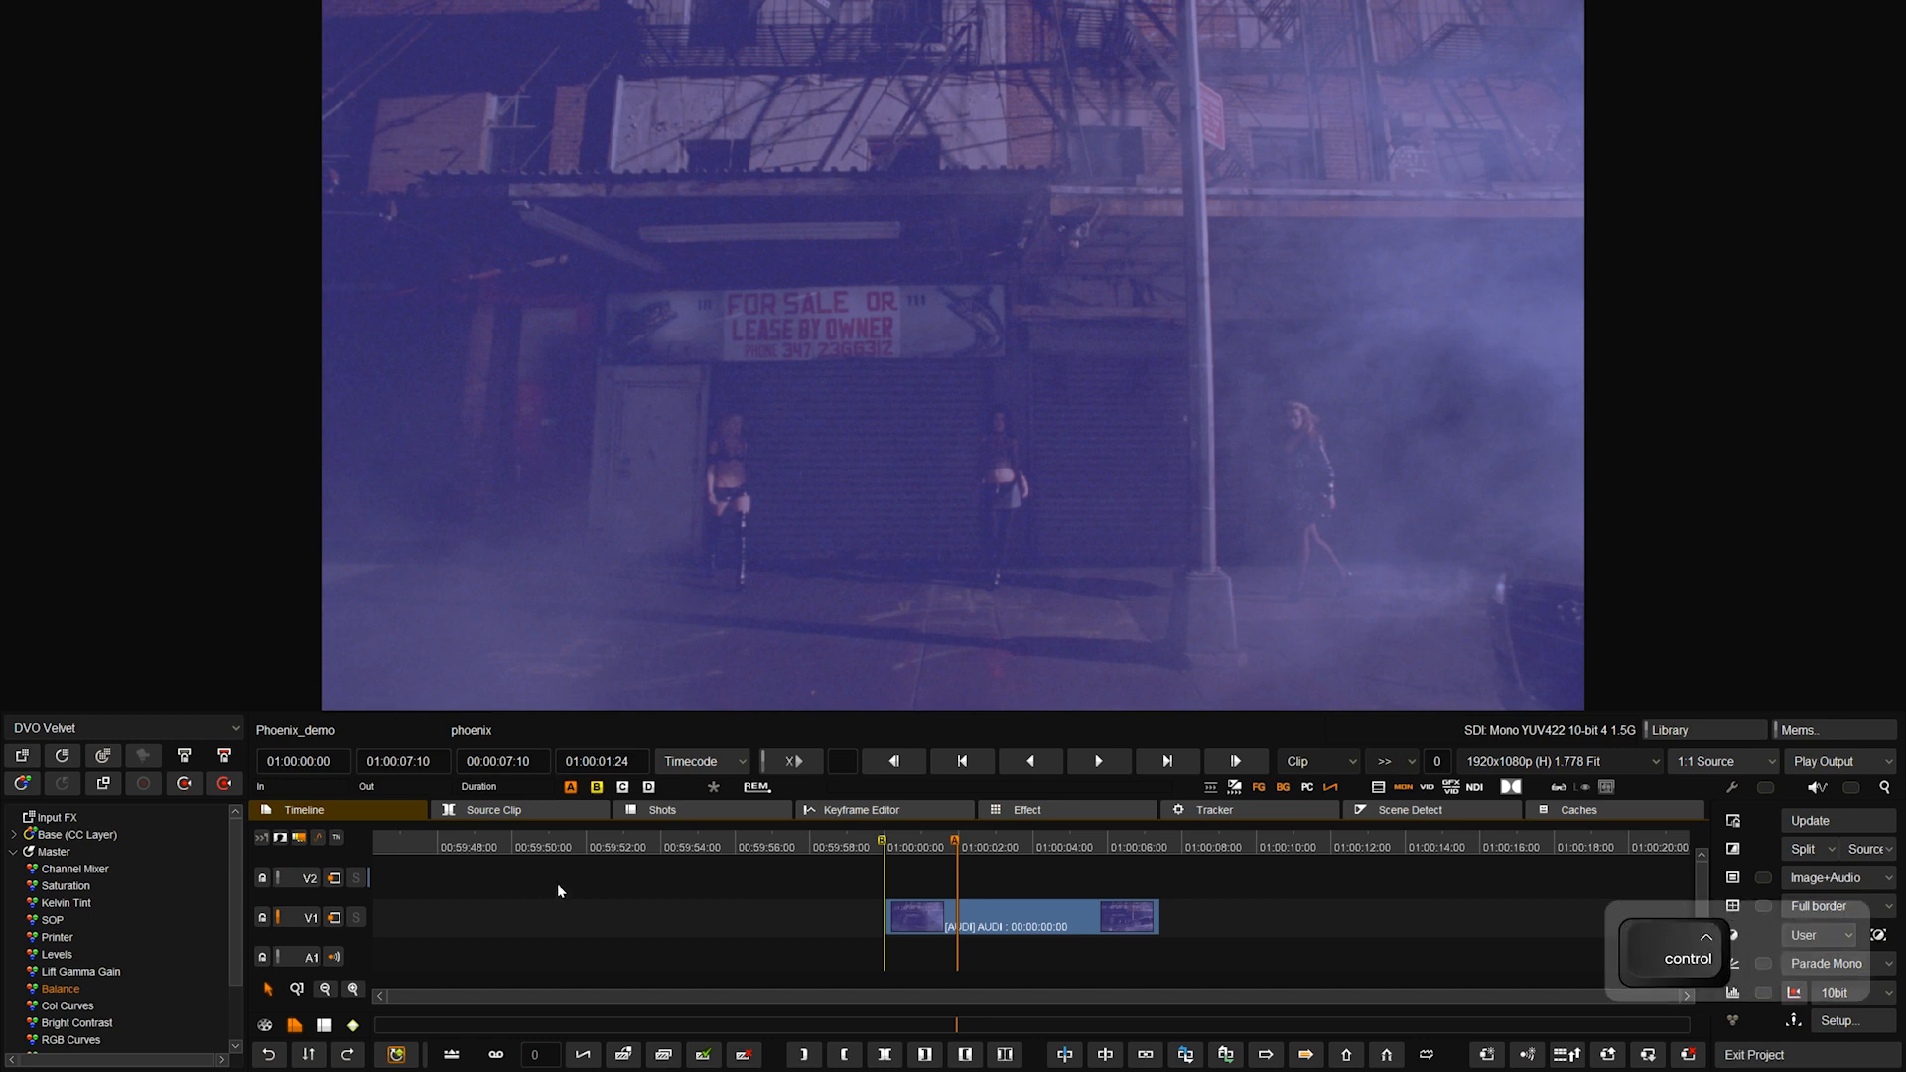
ctrl+shift+click(636, 899)
drag(637, 916, 644, 875)
scroll(794, 932, up, 10)
scroll(795, 932, down, 14)
scroll(794, 933, up, 3)
scroll(794, 932, up, 4)
scroll(795, 933, down, 3)
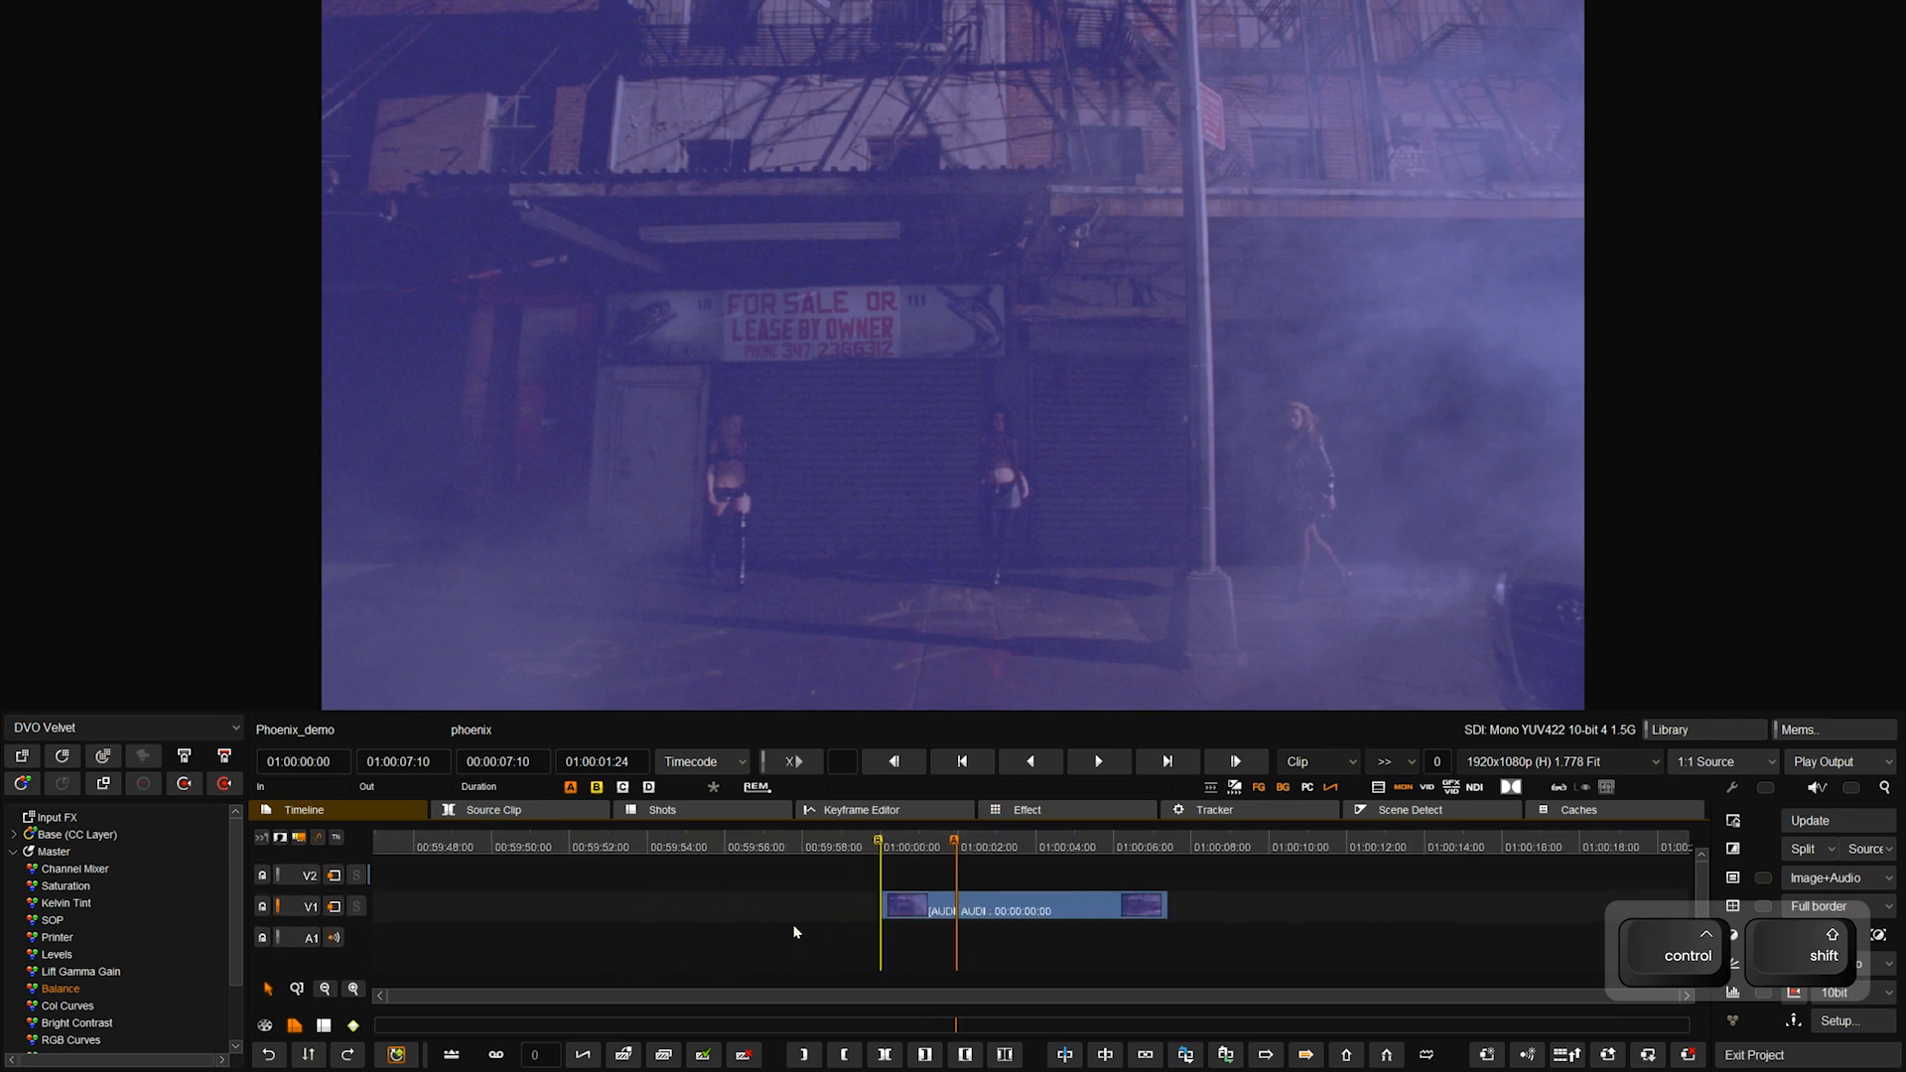
Examine the timeline at different zoom levels, and enlarge the viewer image before returning it to its previous size.
scroll(794, 933, up, 1)
scroll(799, 932, up, 2)
scroll(804, 931, down, 5)
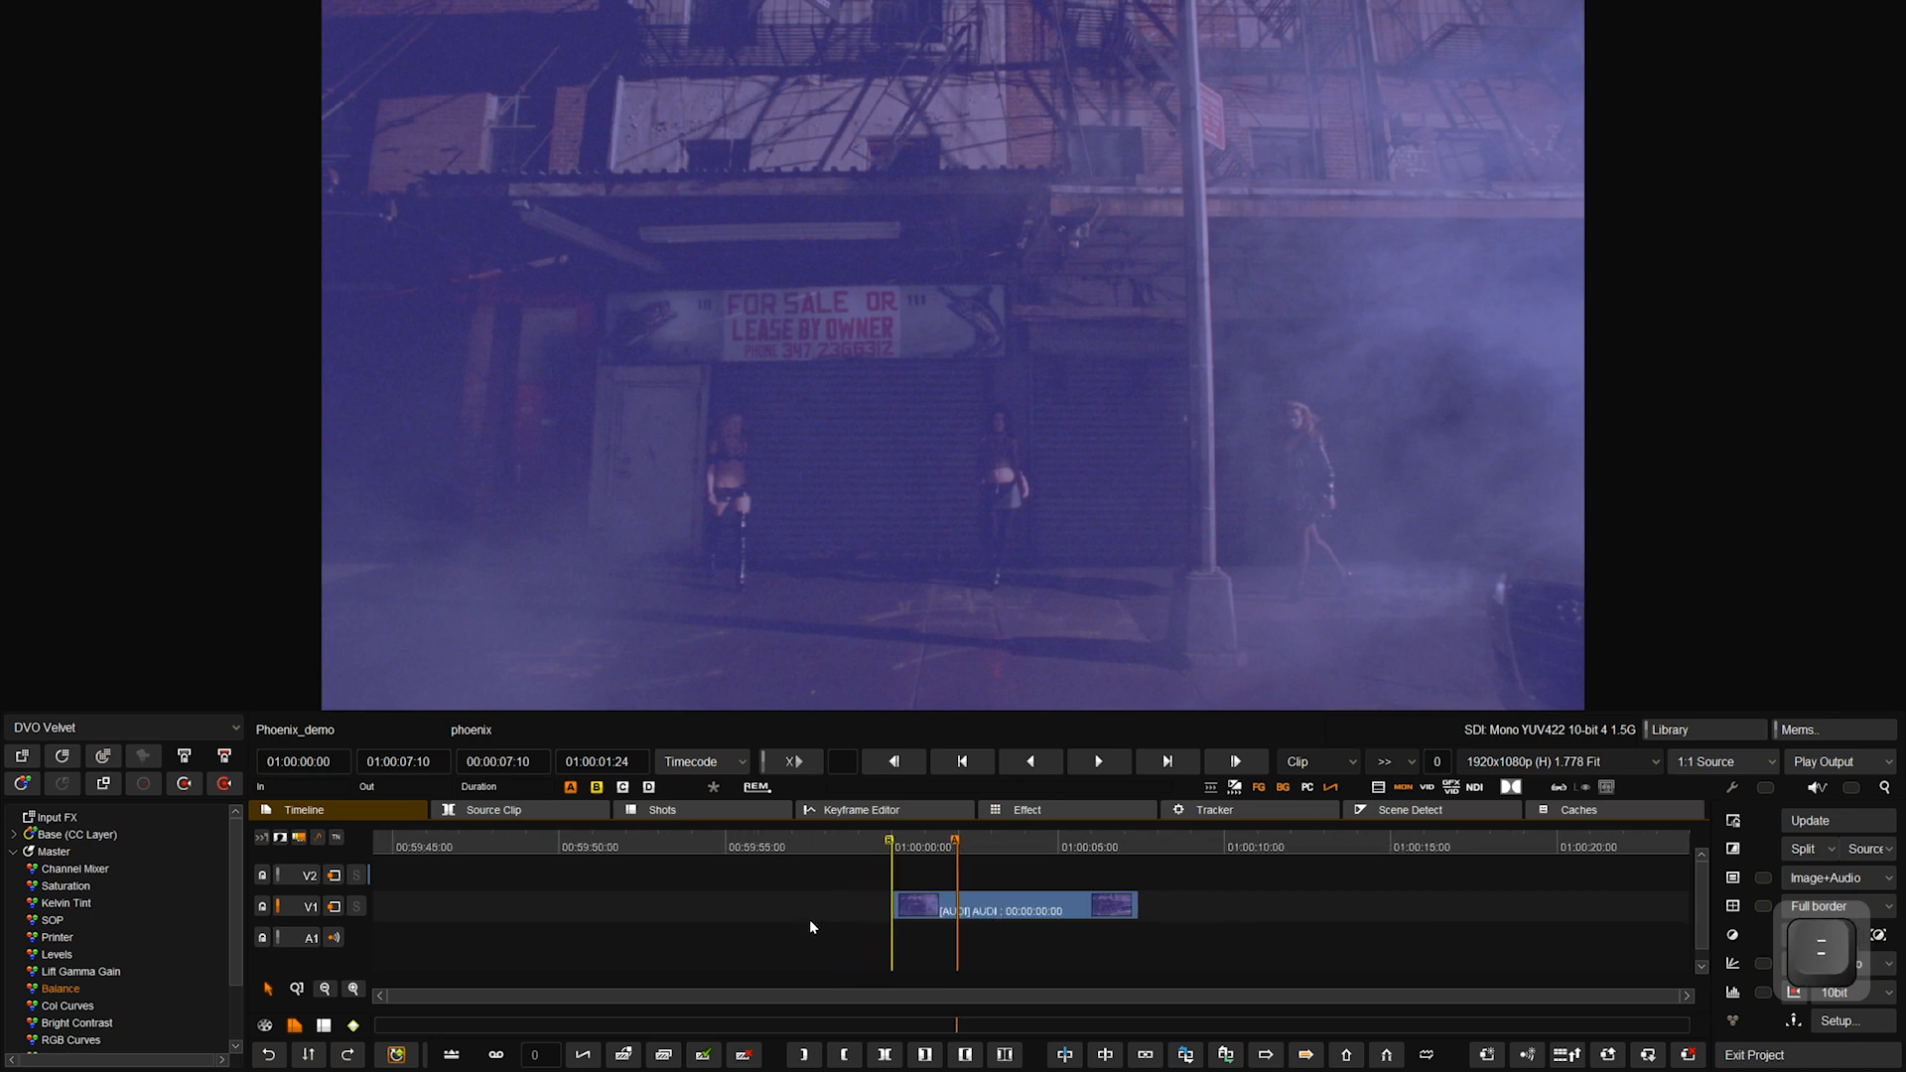
key(equal)
key(equal)
key(equal)
key(equal)
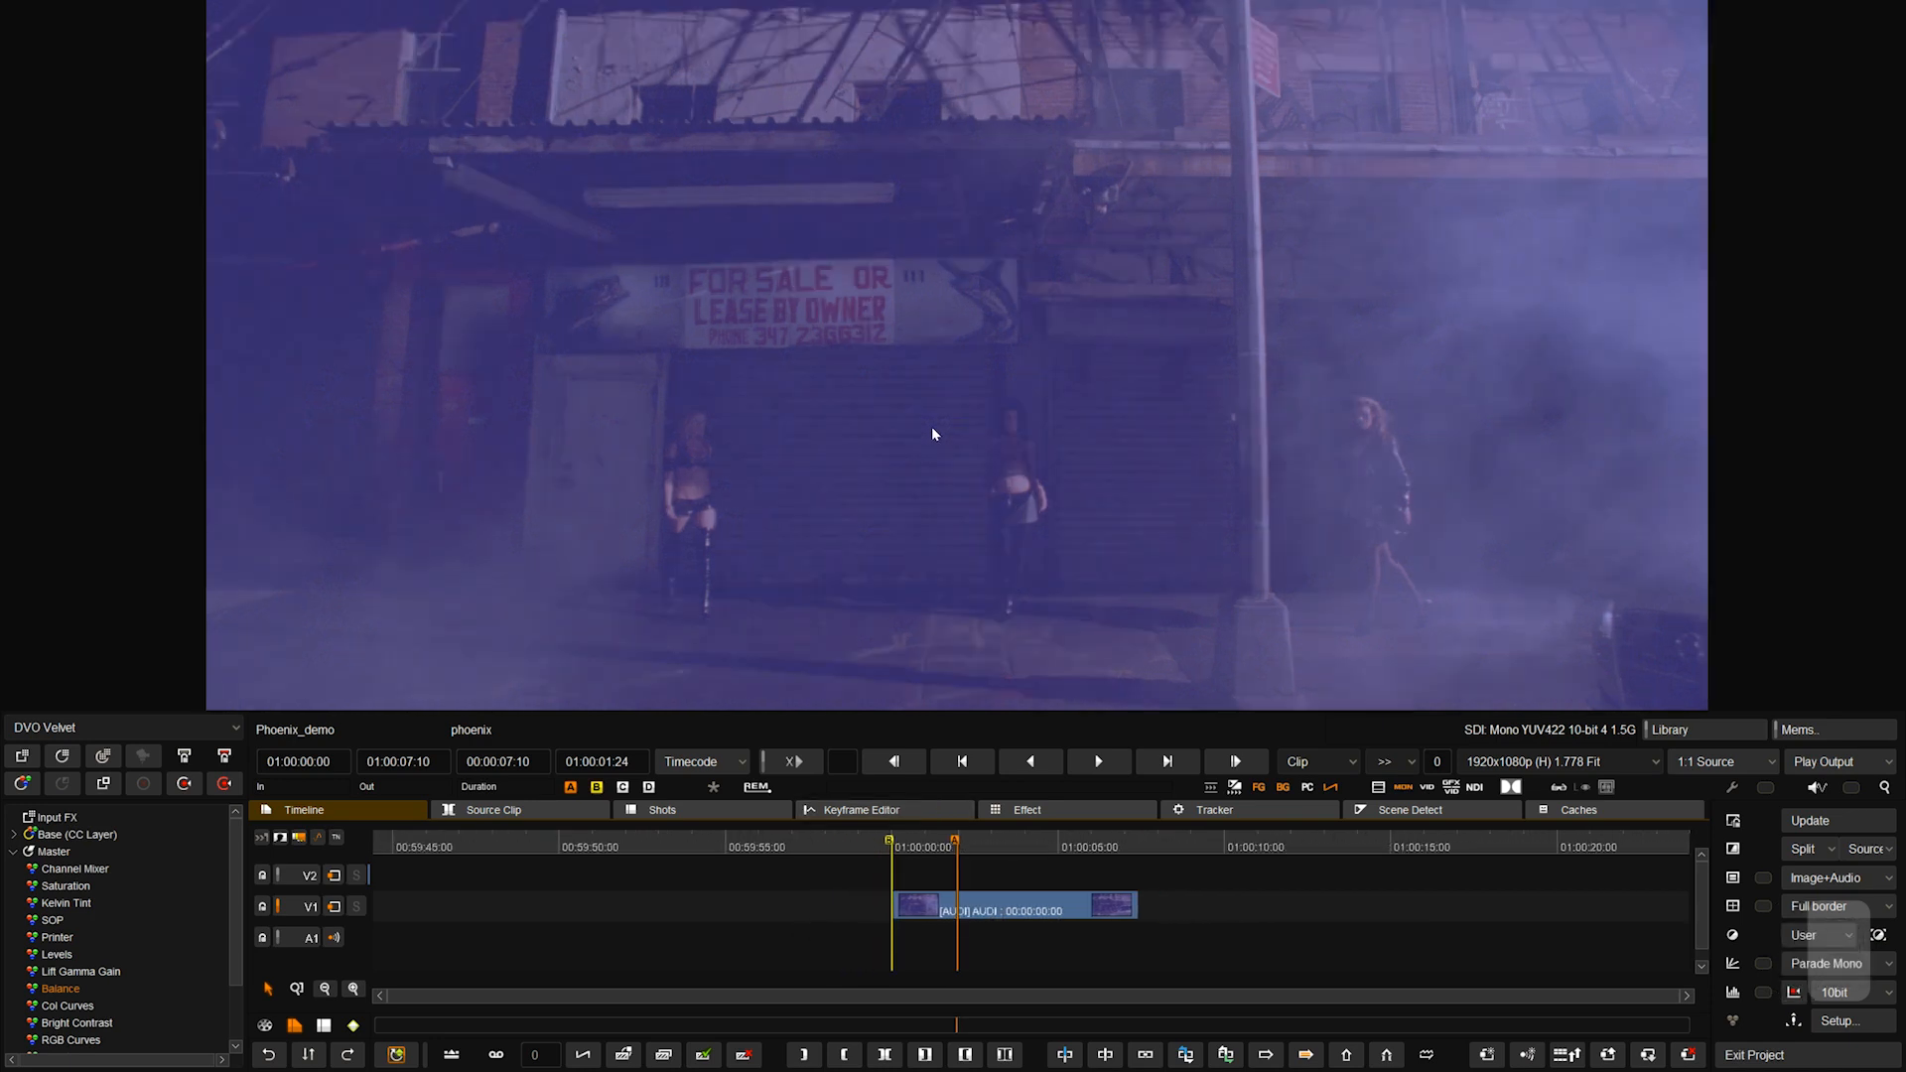
key(minus)
key(minus)
key(minus)
key(minus)
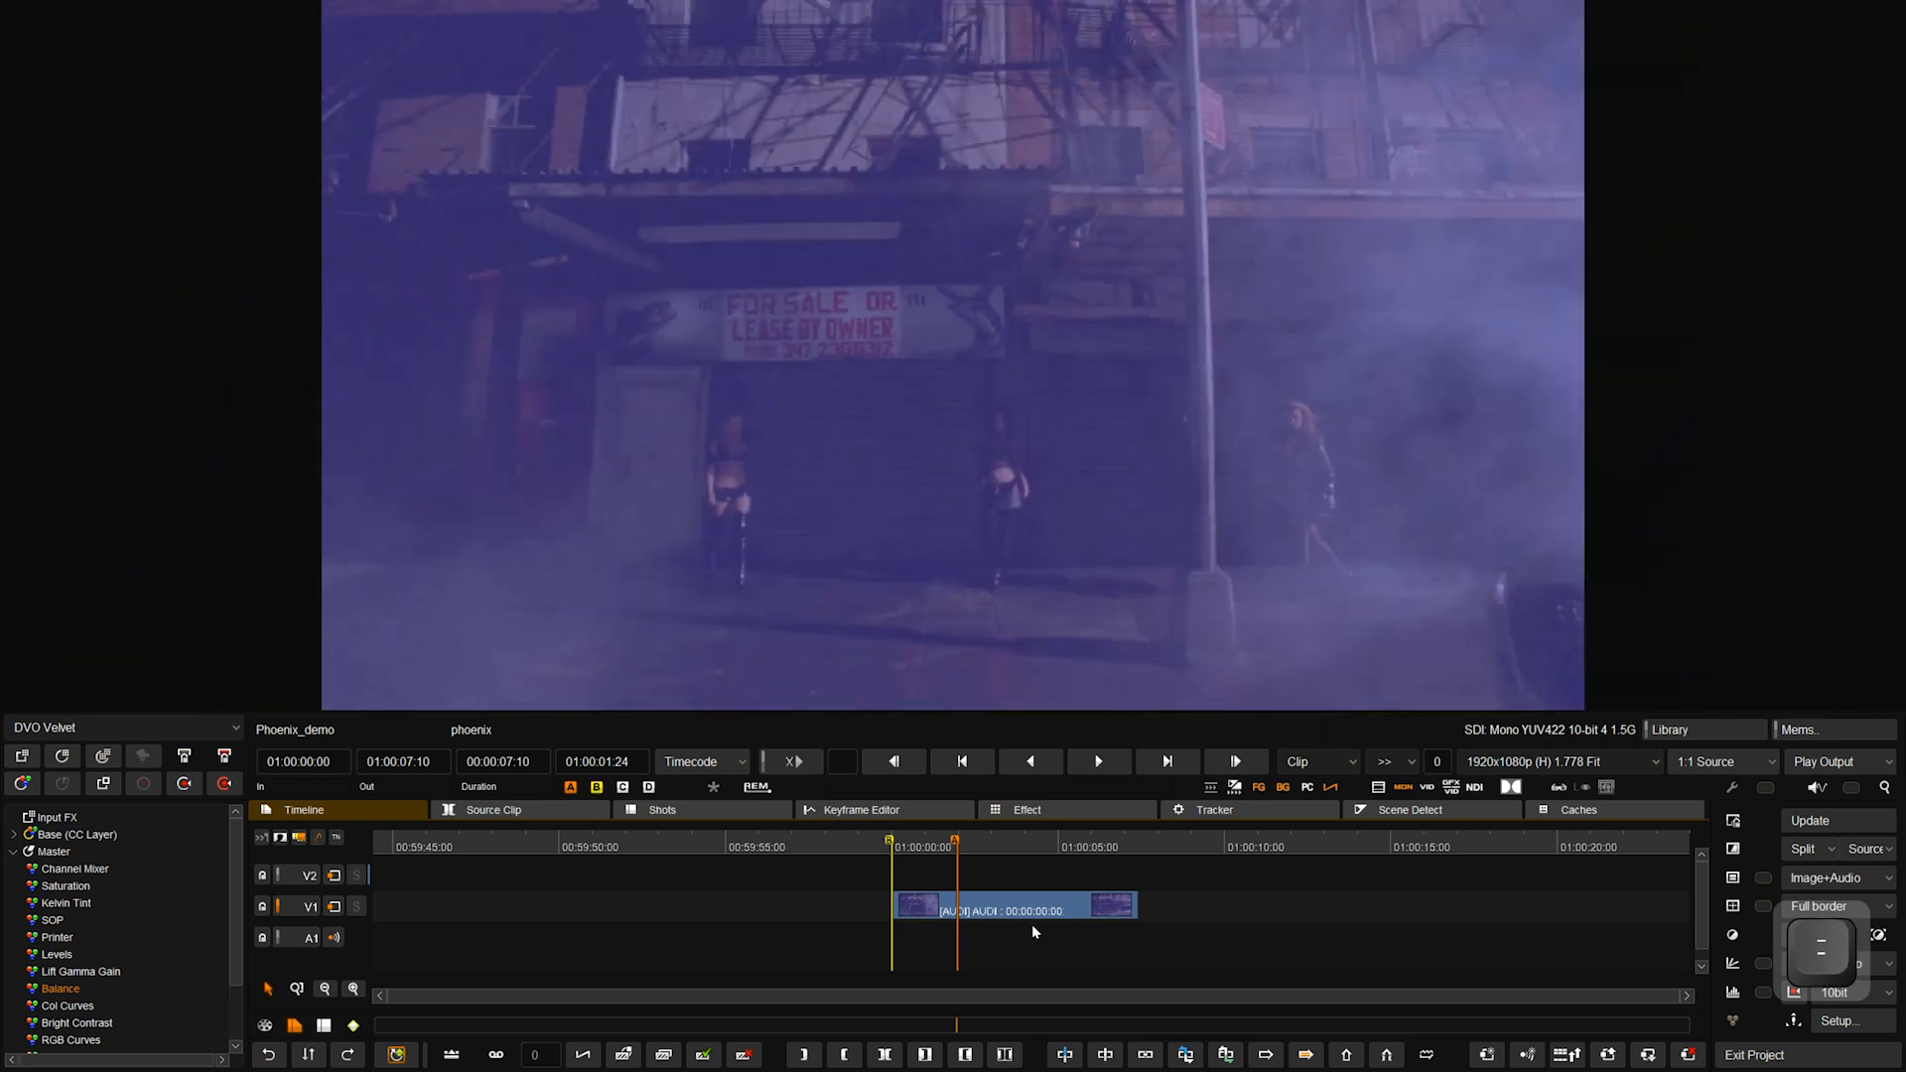
Zoom the timeline in and out over the AUDI clip, and fit the clip to the timeline's width.
scroll(1027, 927, up, 3)
key(minus)
key(minus)
key(minus)
key(equal)
key(equal)
key(equal)
key(equal)
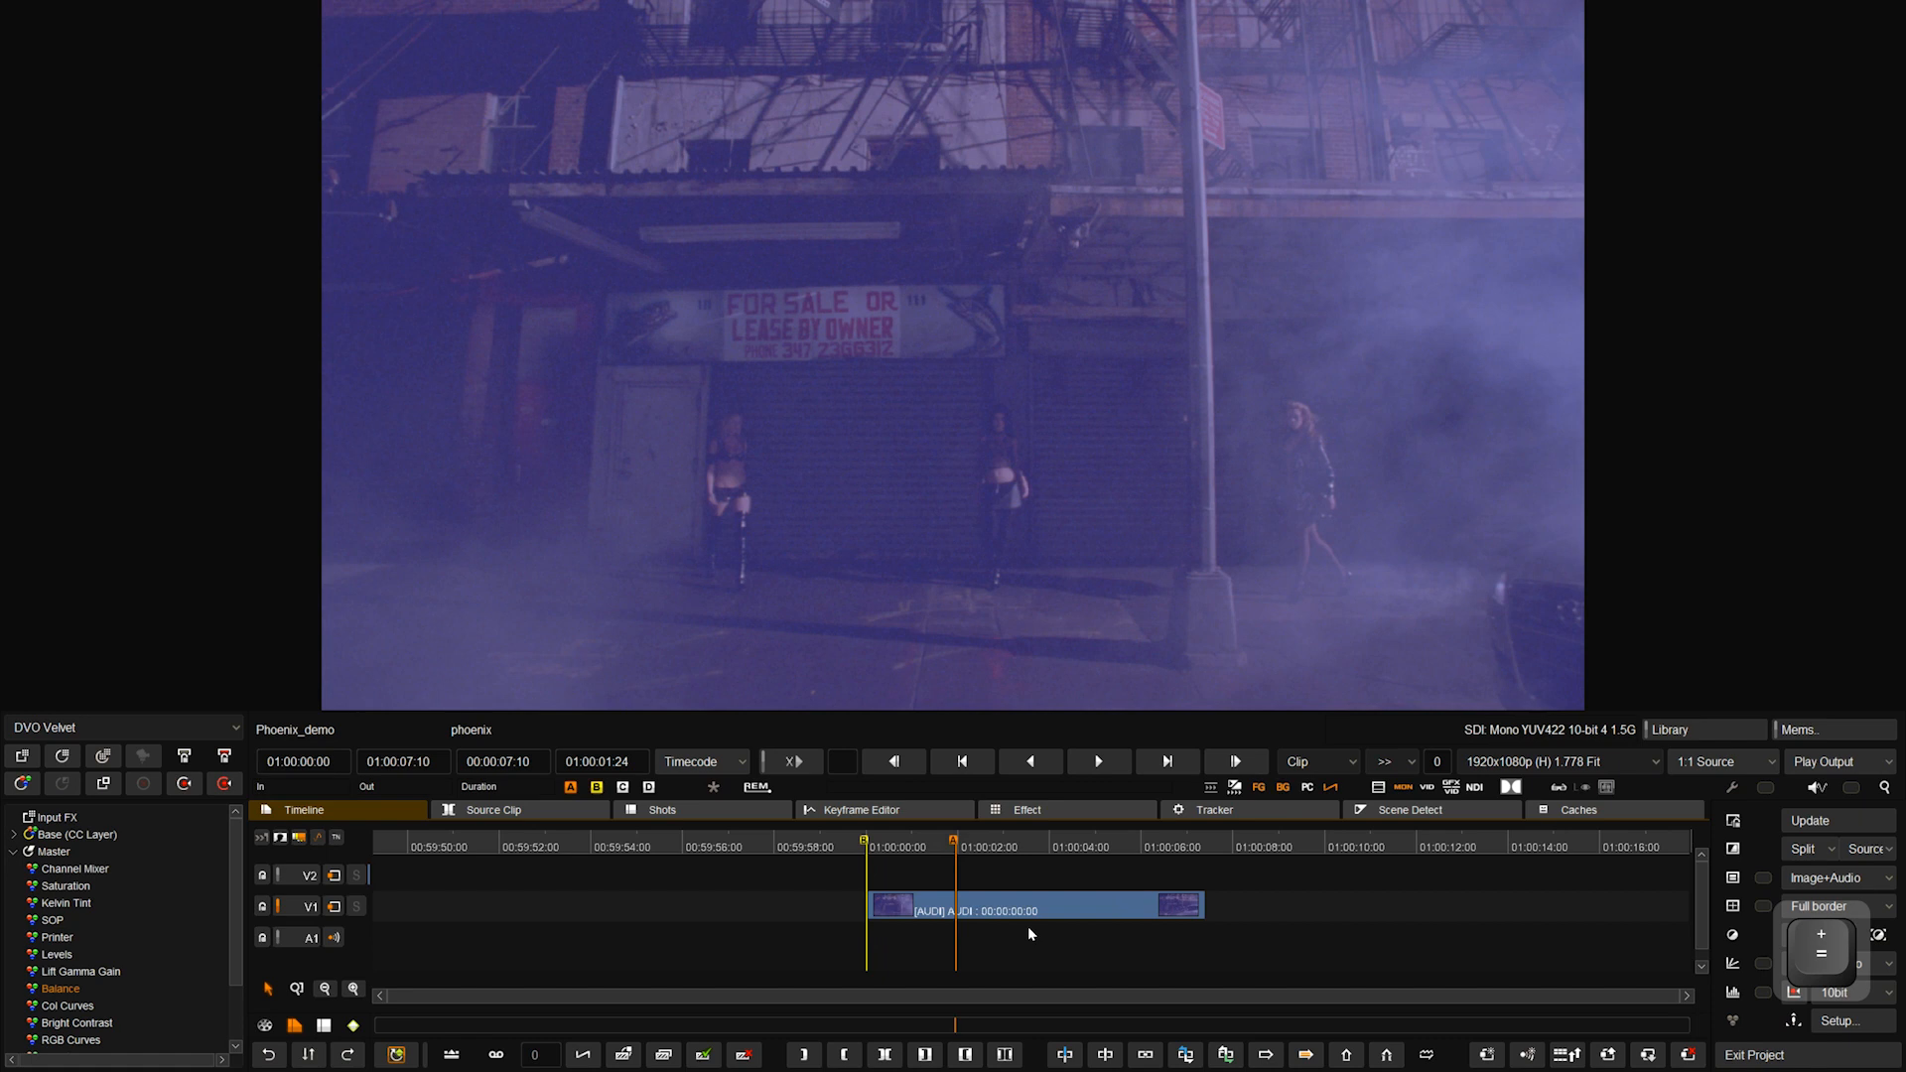
key(f)
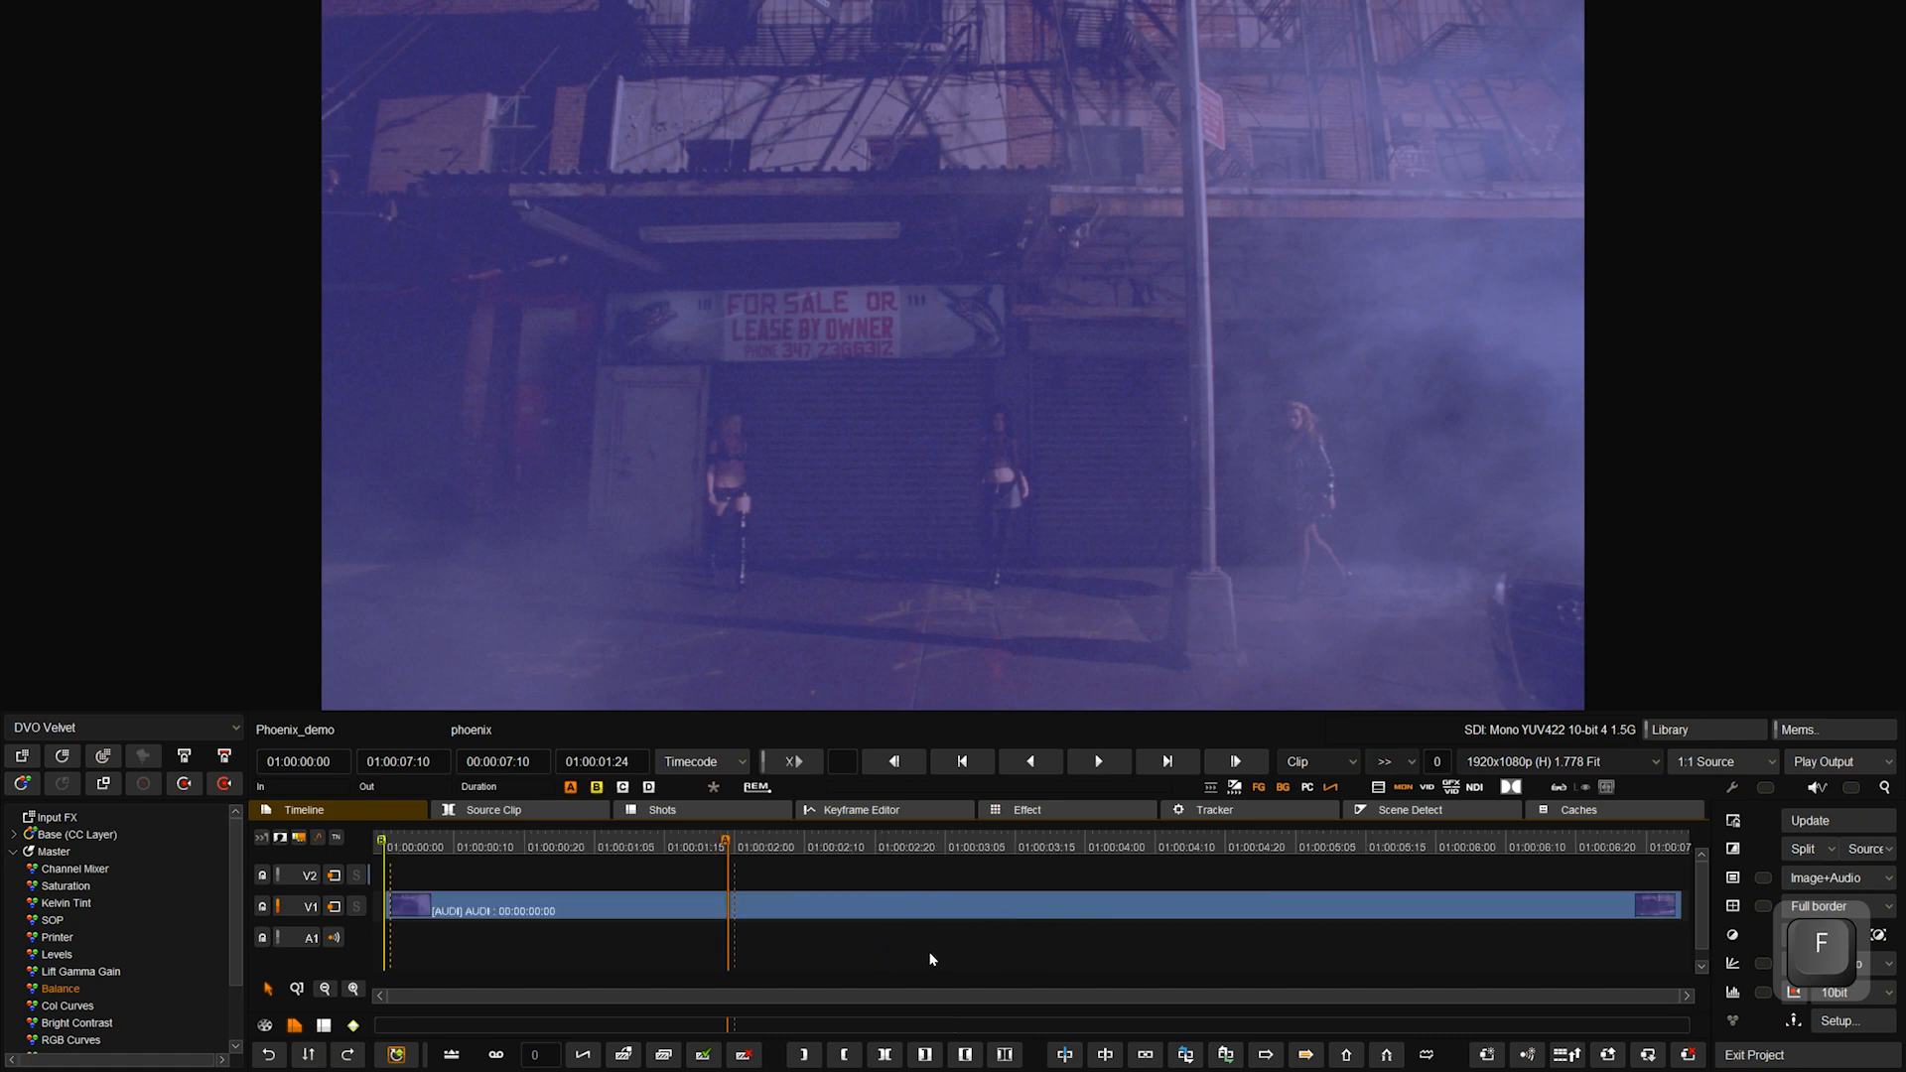
scroll(931, 959, down, 4)
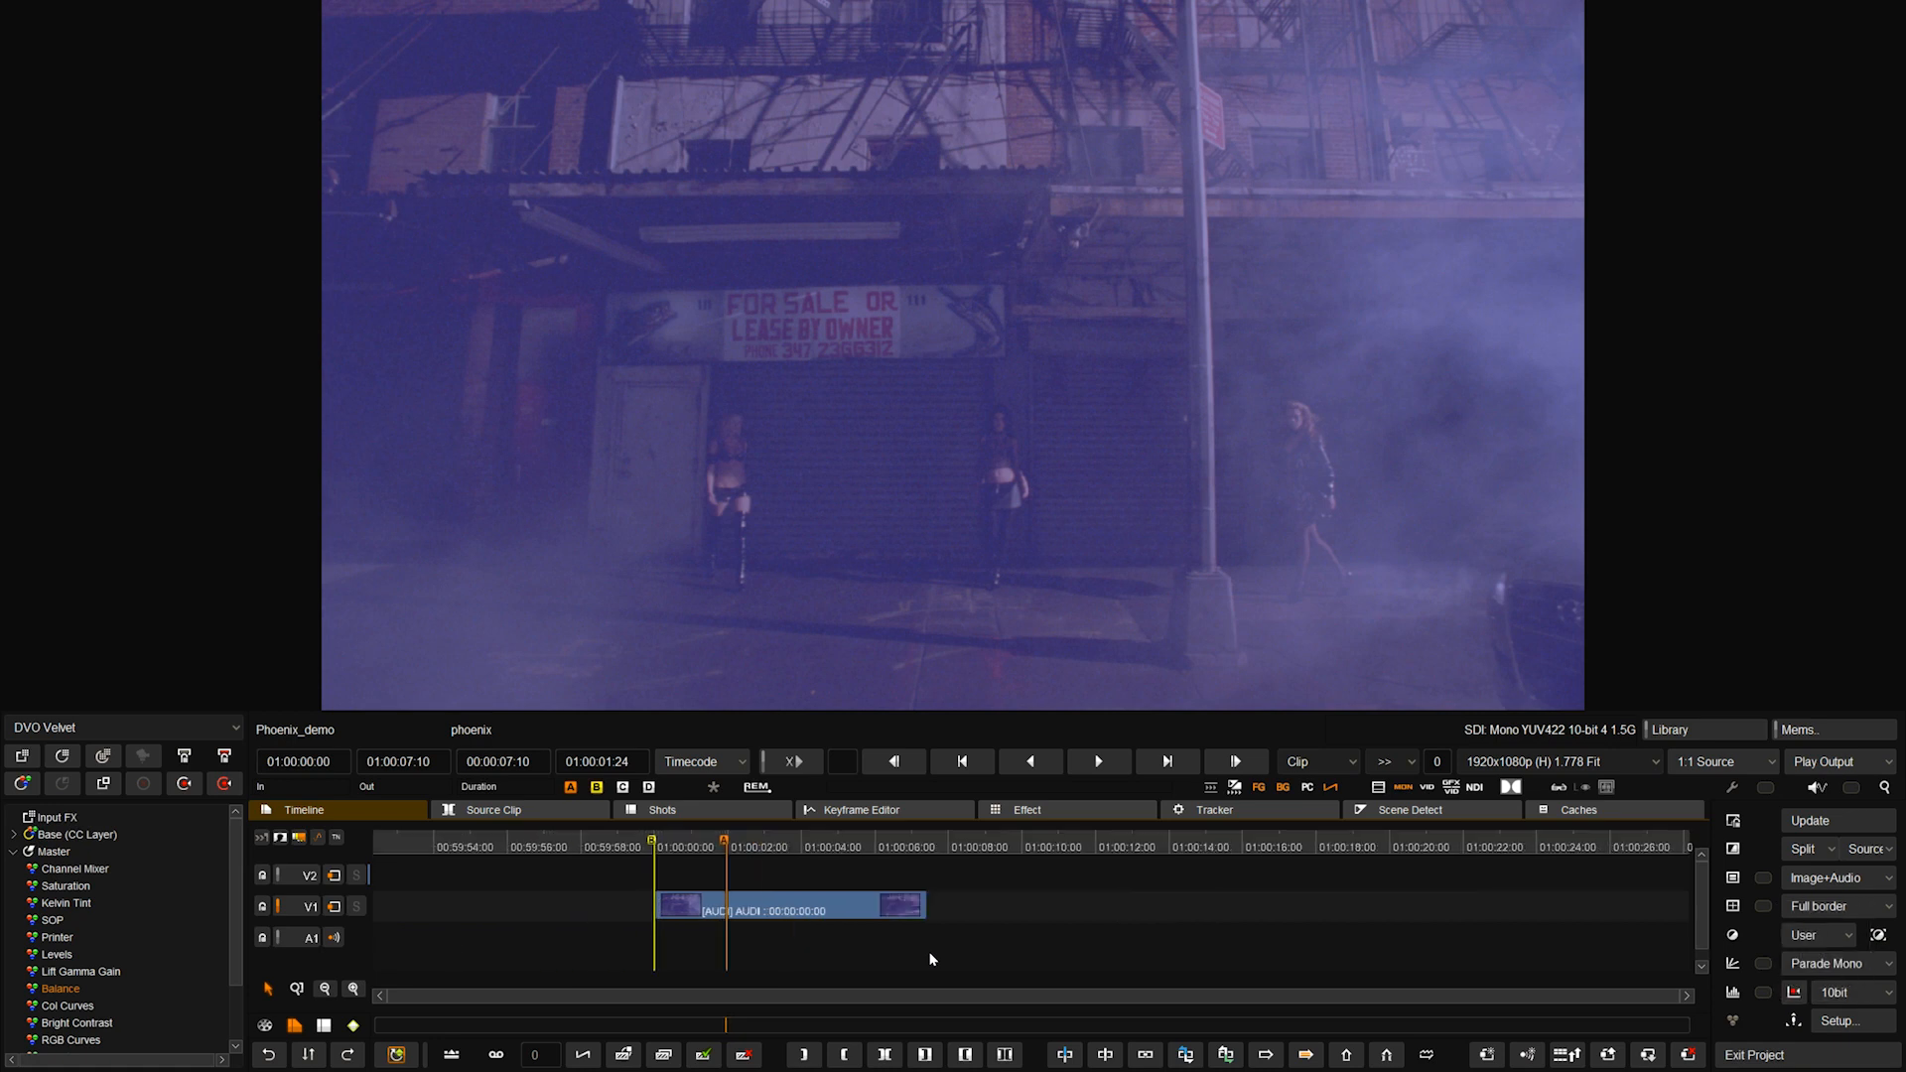
key(g)
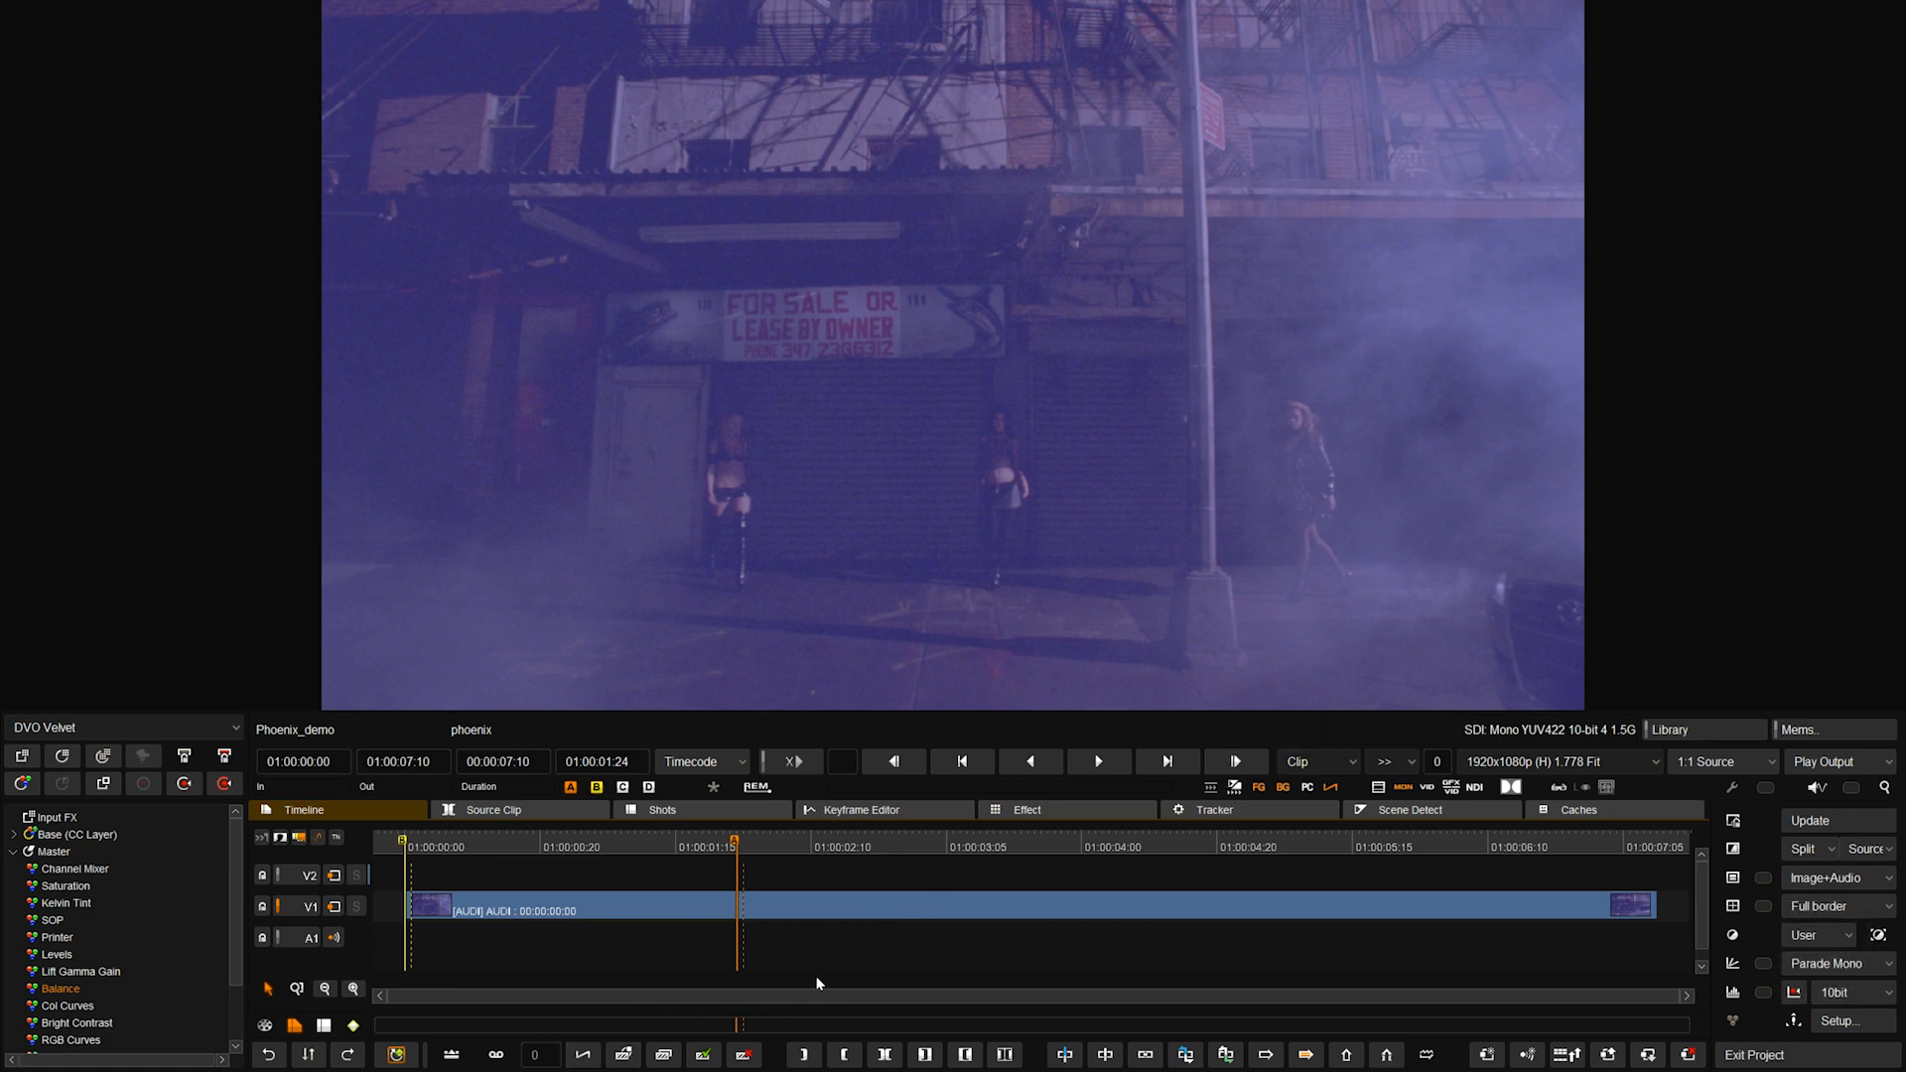
Move the playhead back within the first half of the AUDI clip, play from there, and stop at 01:00:05:12.
drag(945, 852, 860, 851)
key(space)
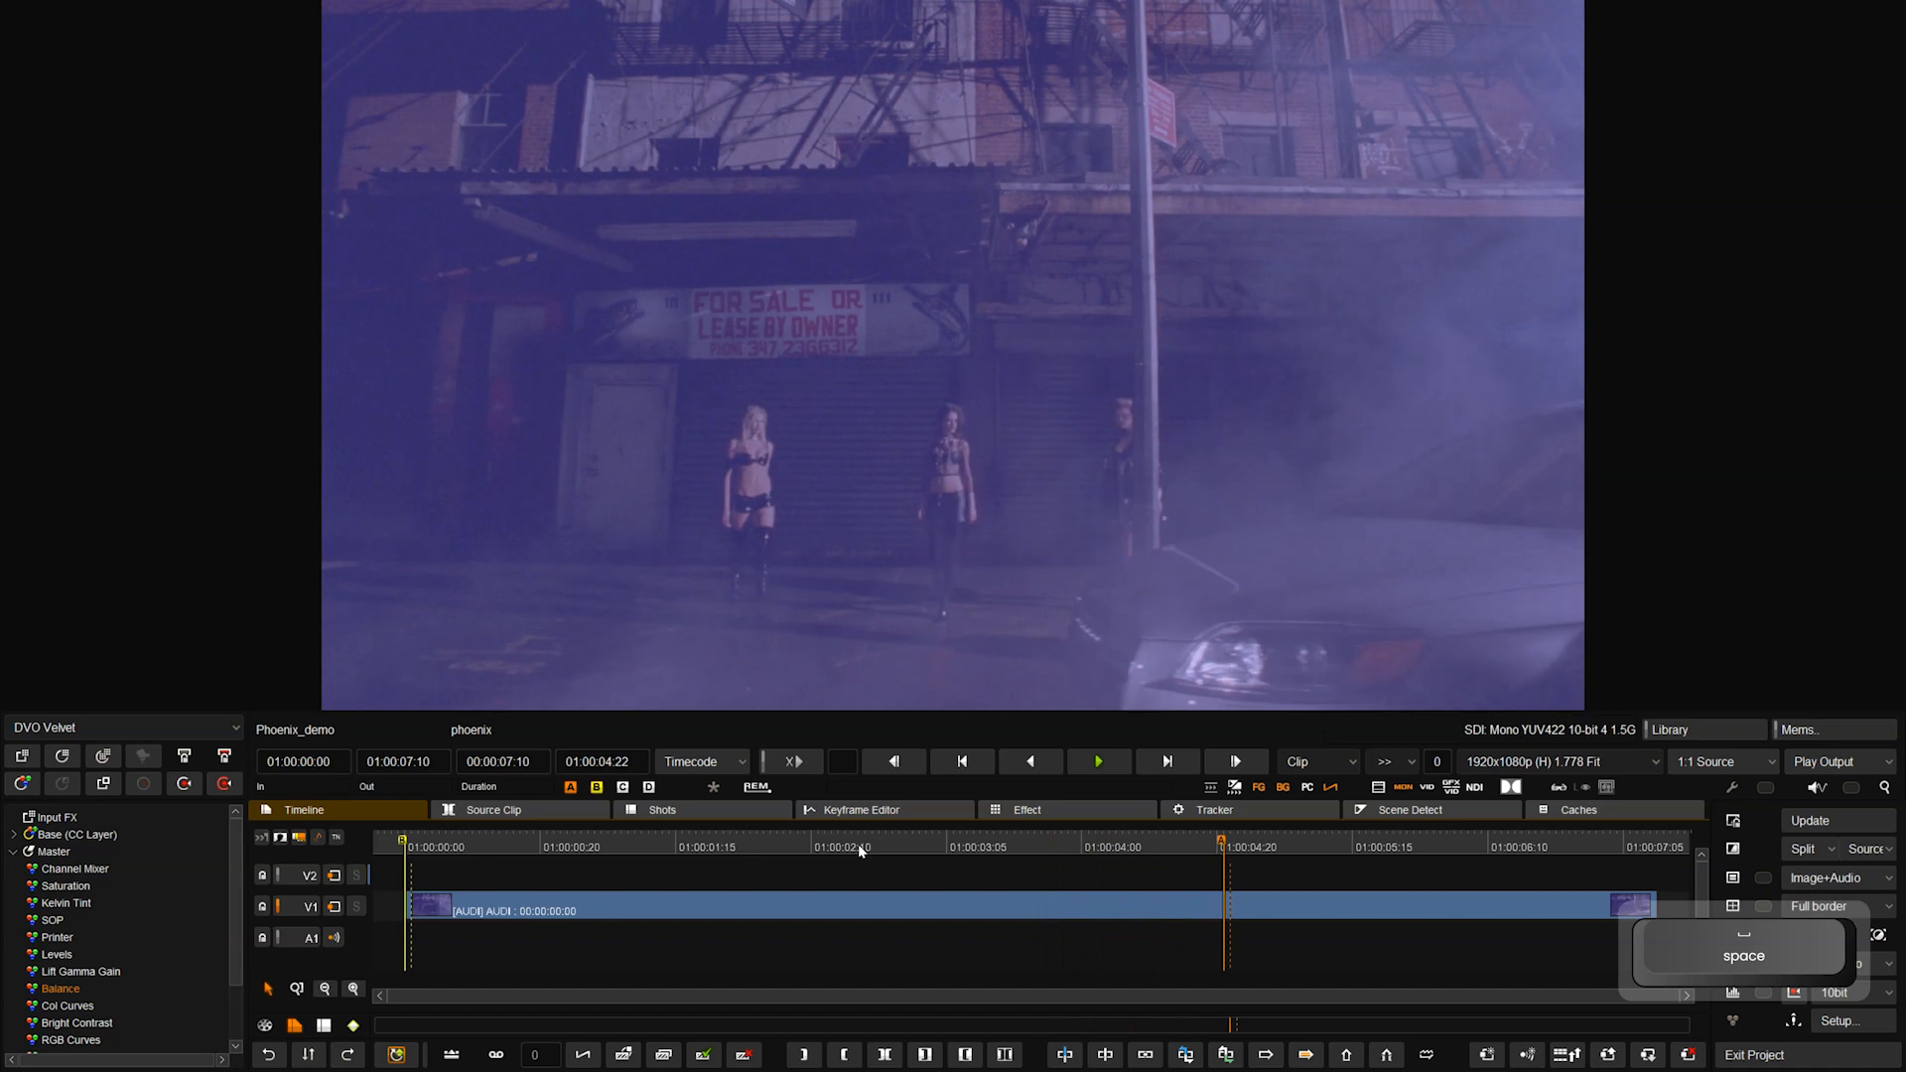
key(space)
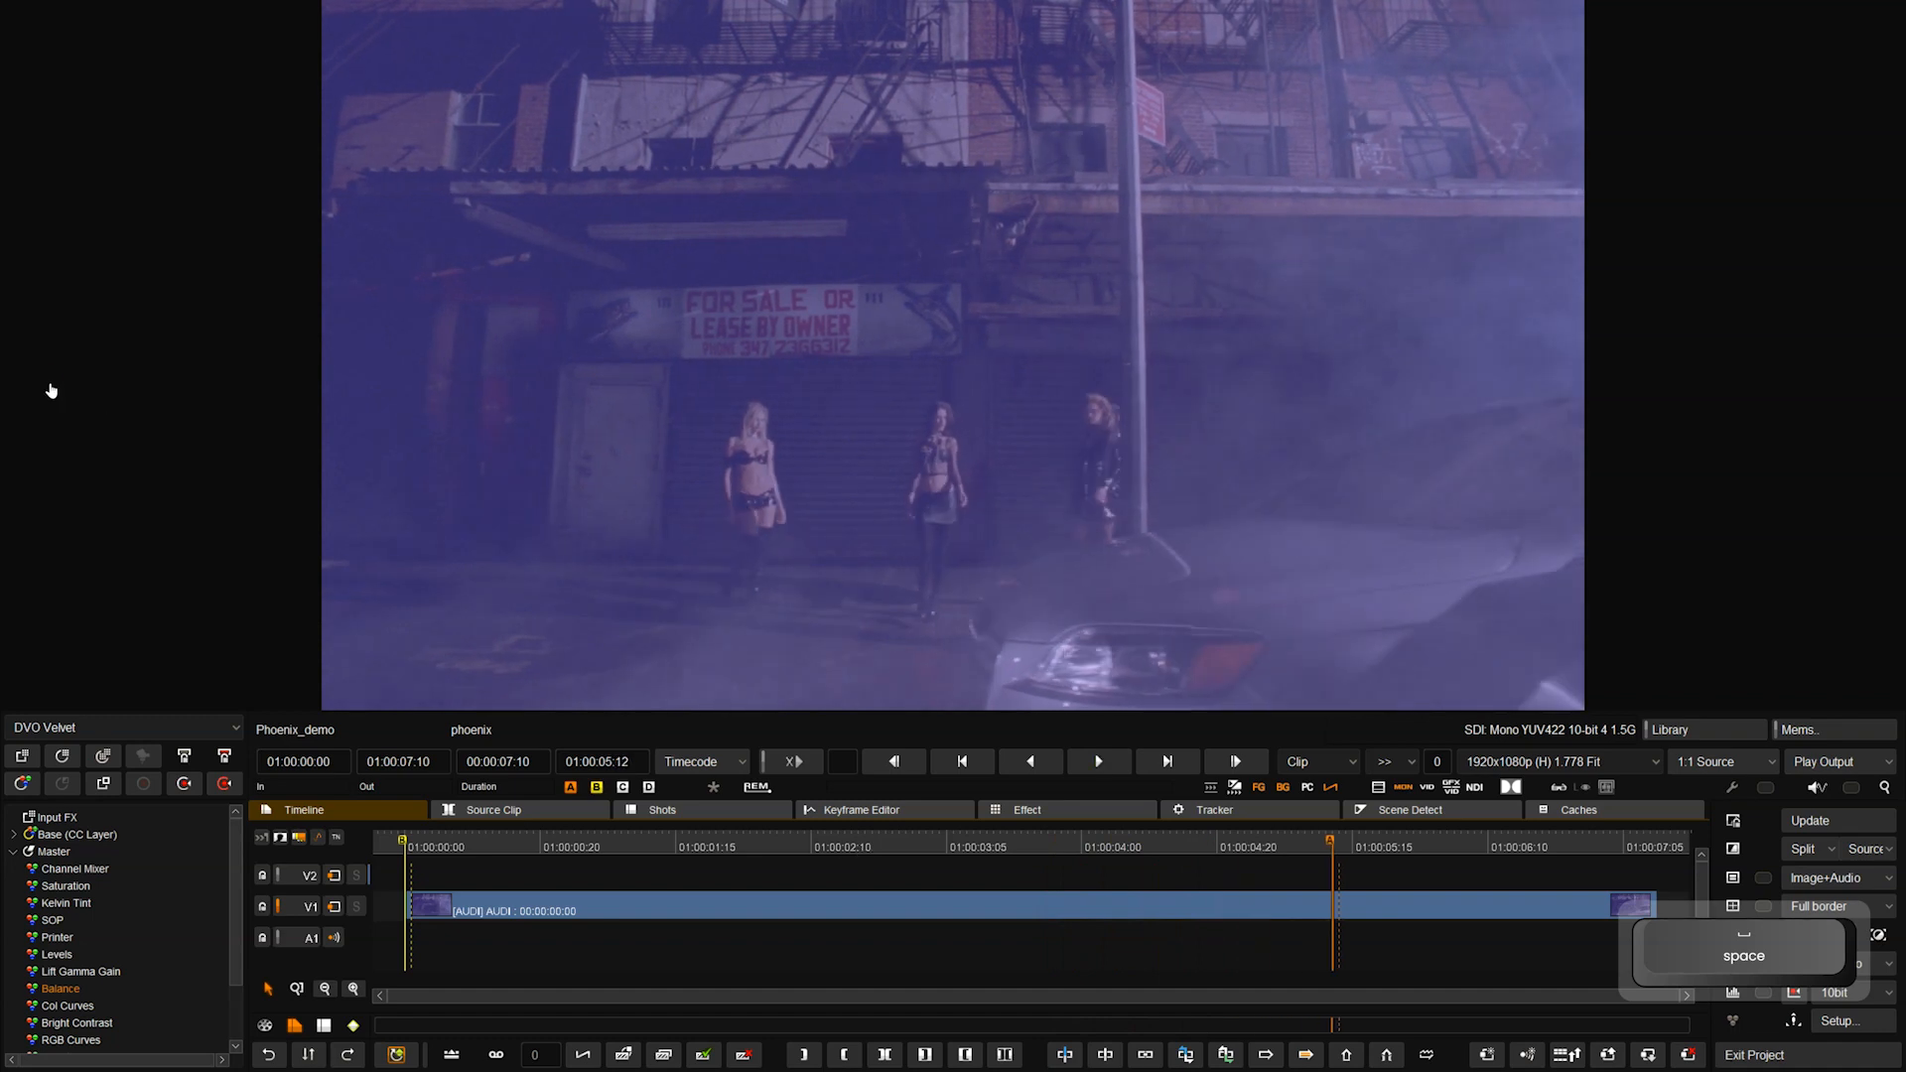